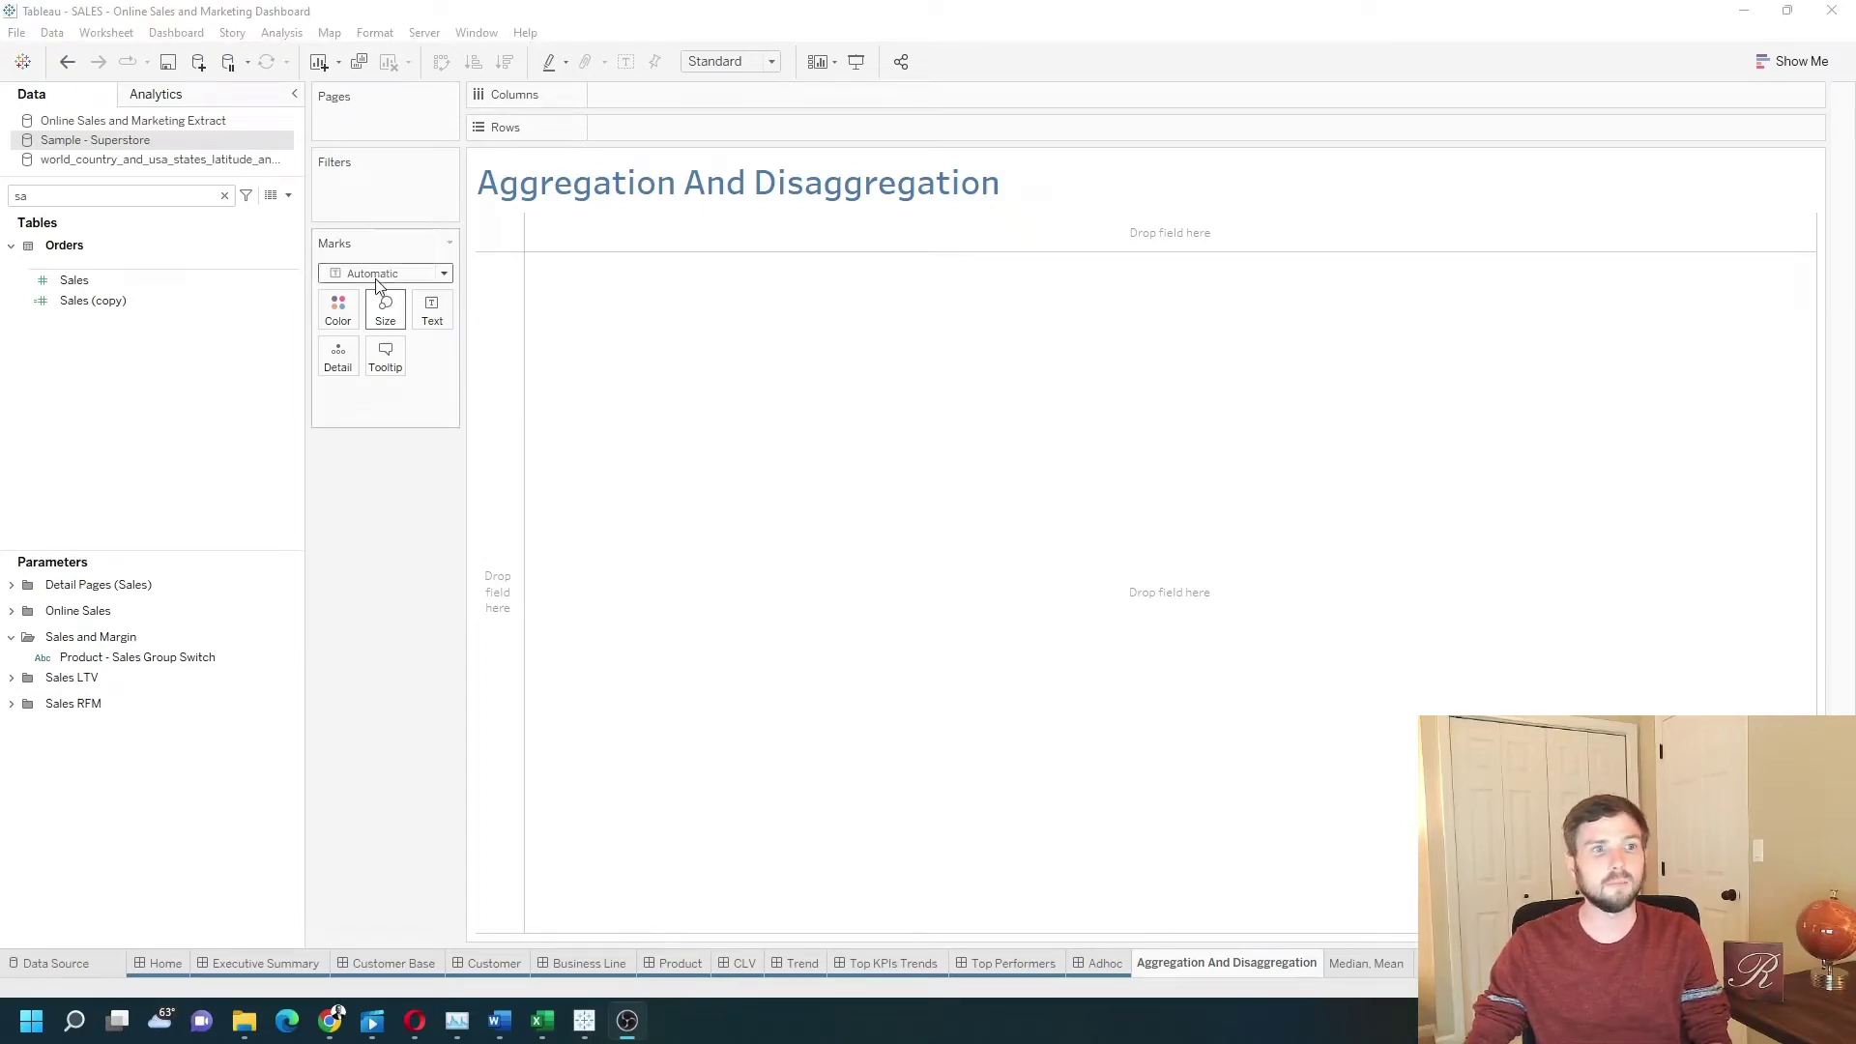
Drag the original Sales field onto Text to show one SUM(Sales) value of 2,297,201
{"action": "left_click", "coordinate": [170, 300]}
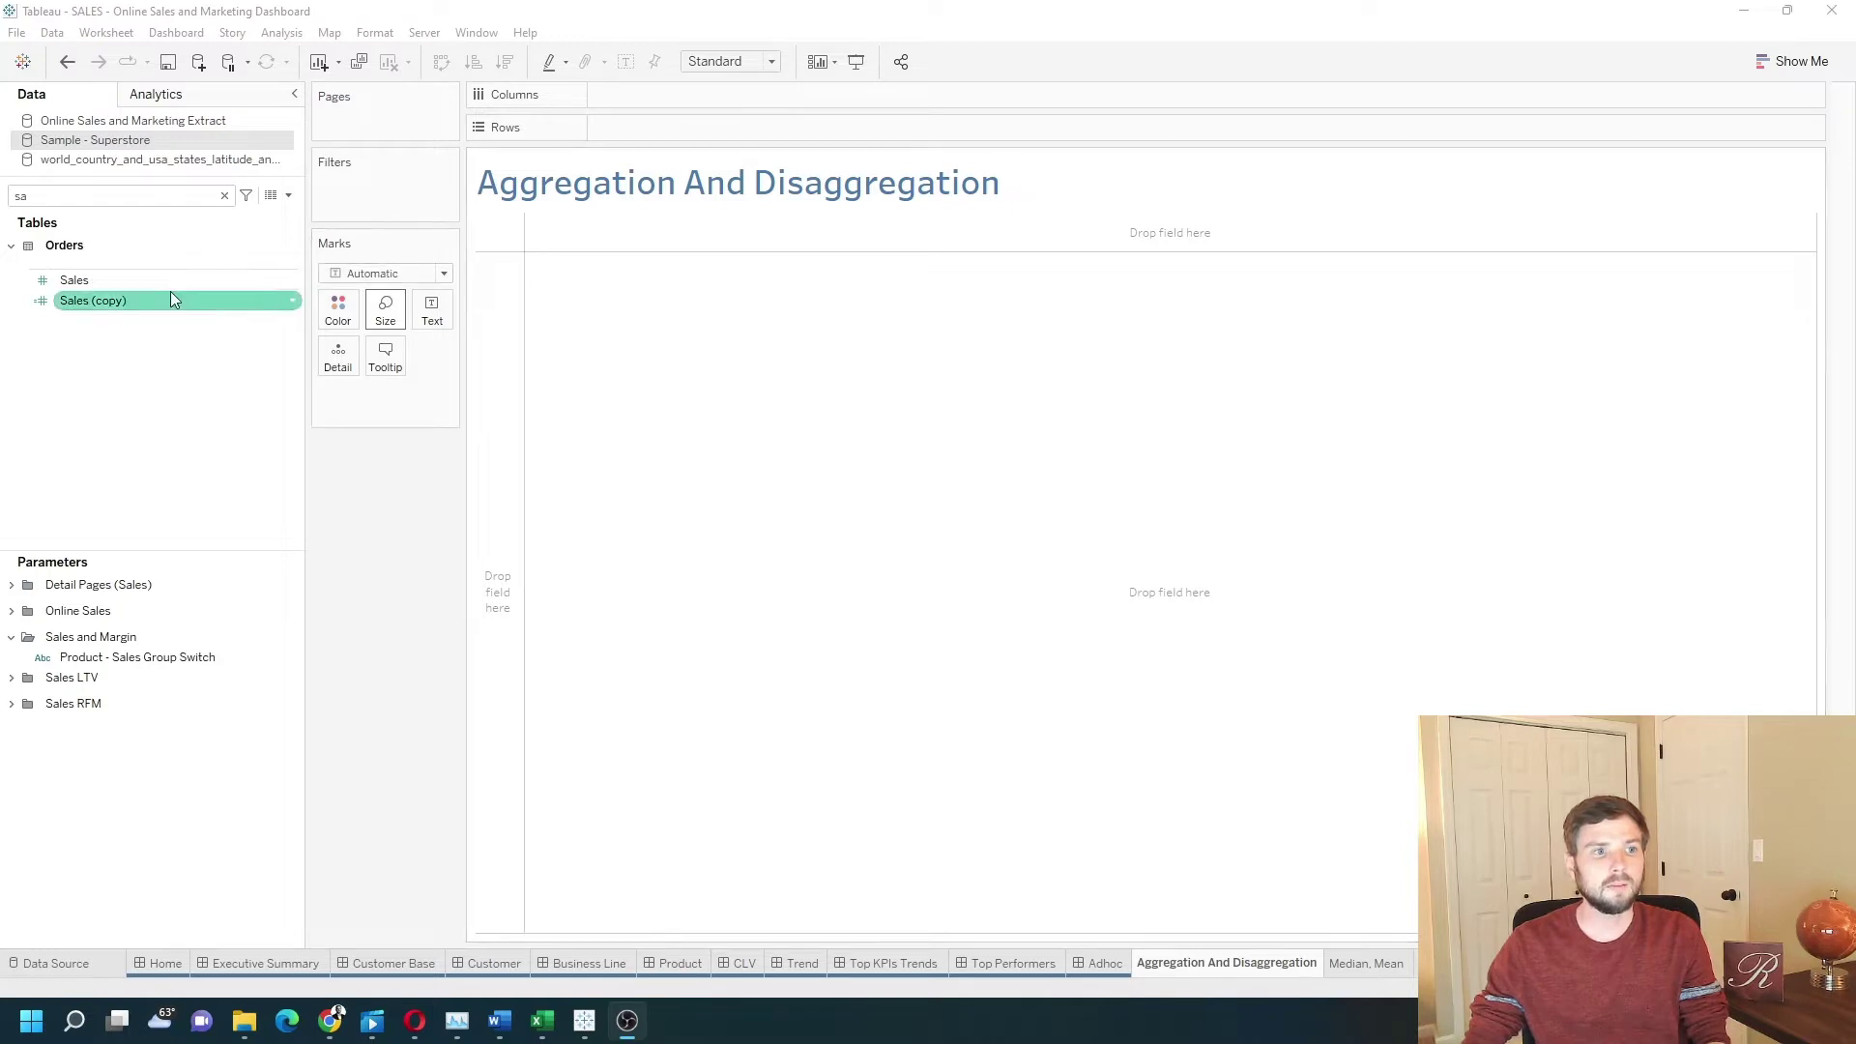
{"action": "left_click", "coordinate": [155, 281]}
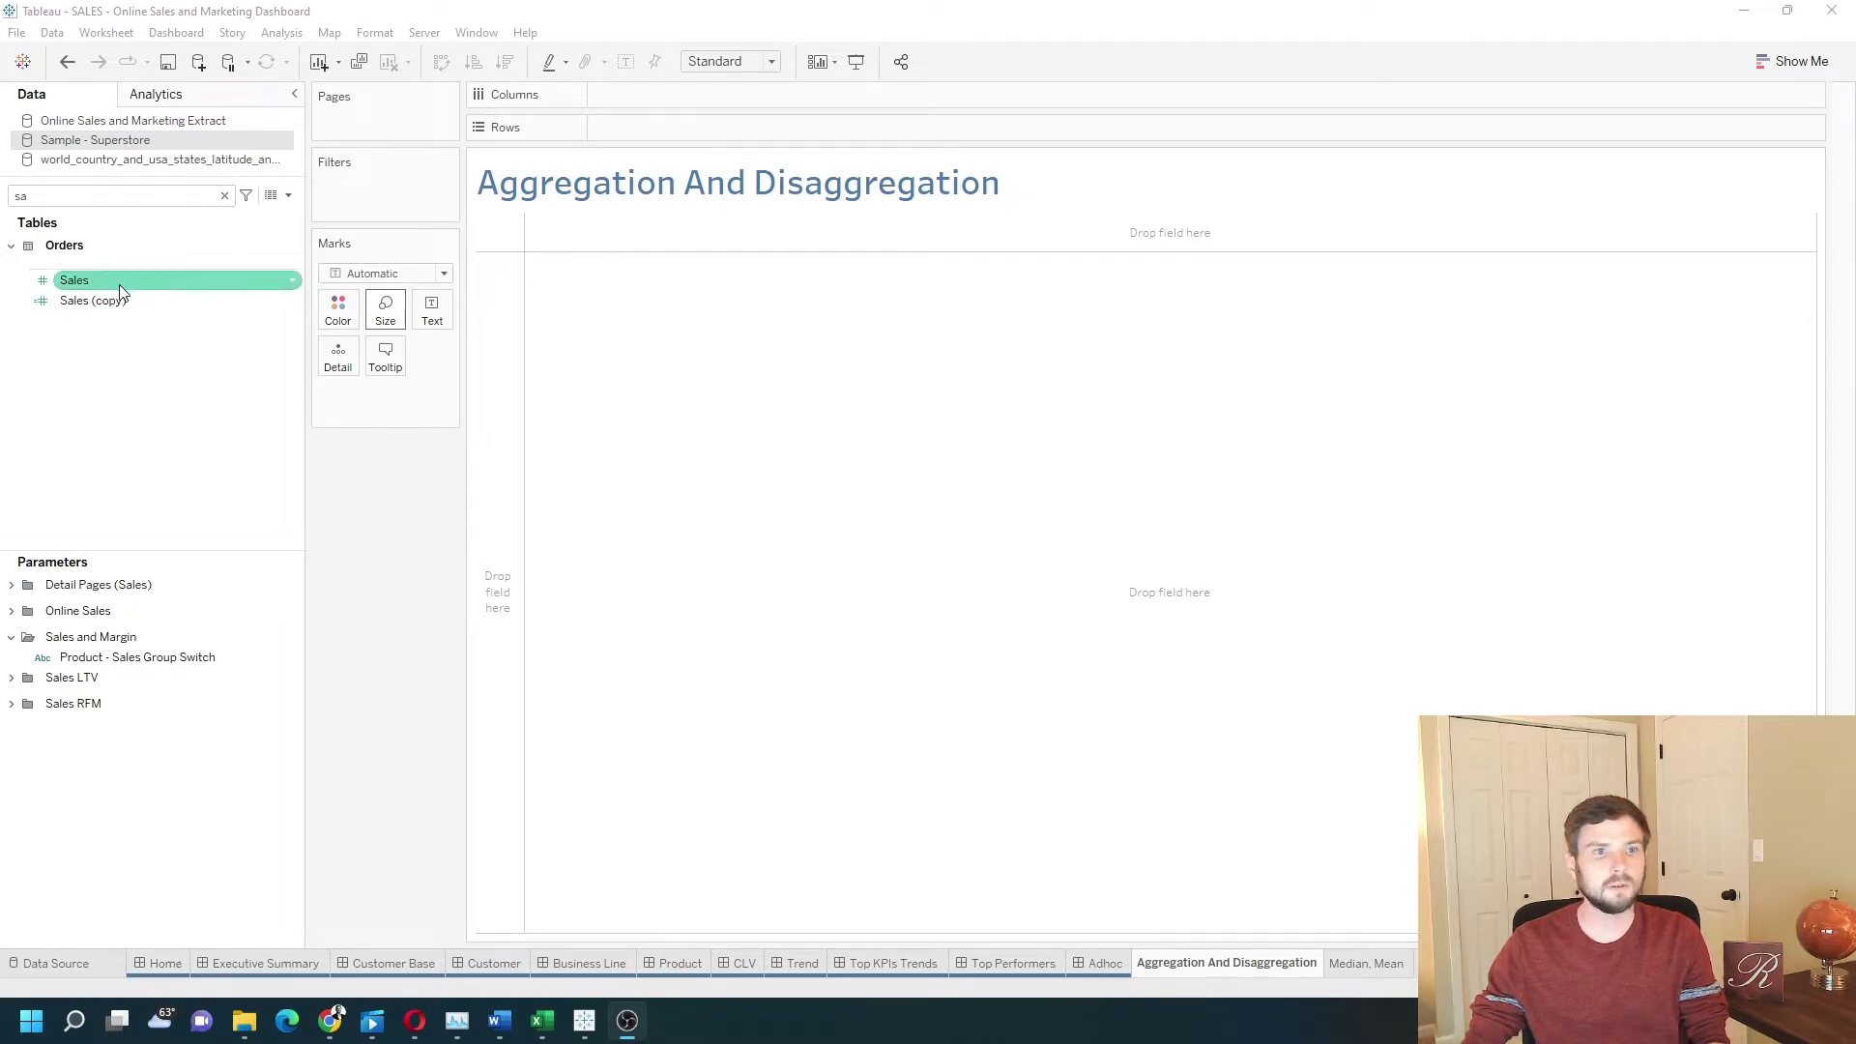
{"action": "left_click_drag", "start_coordinate": [122, 290], "coordinate": [437, 315]}
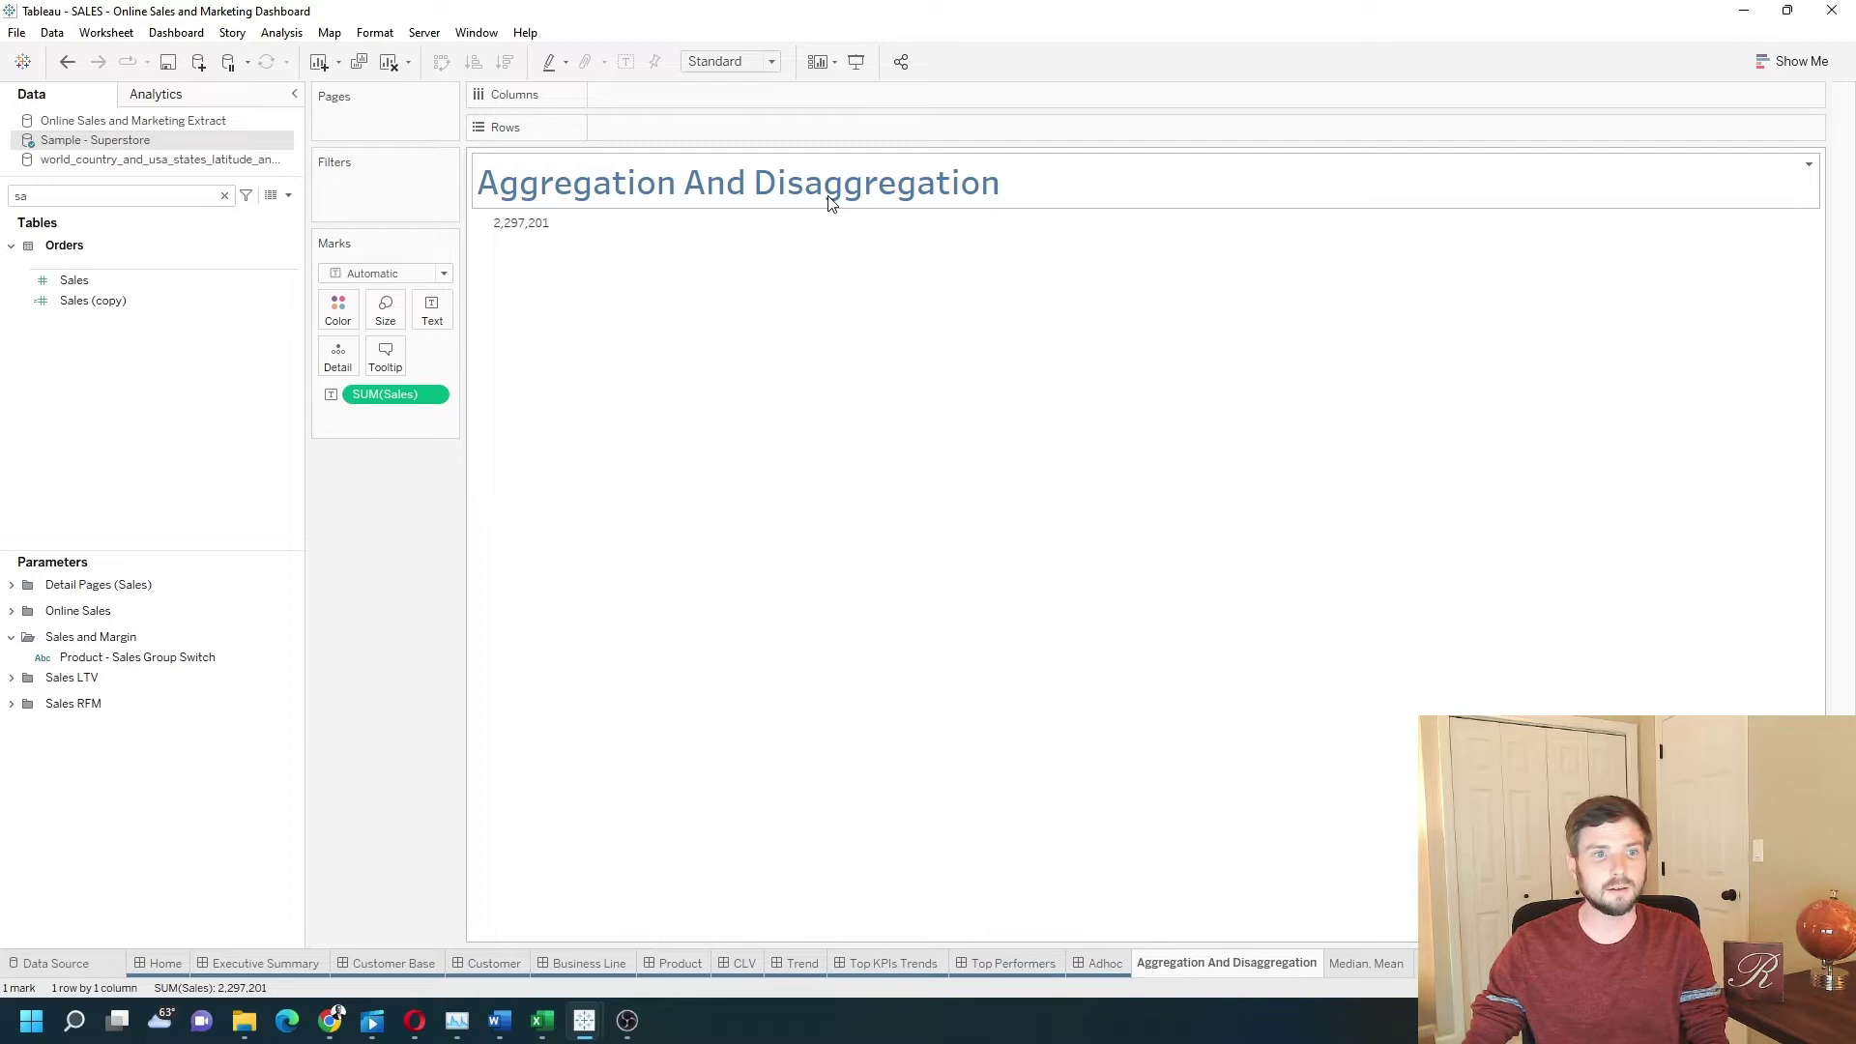
Move Sales to Rows and make it a discrete dimension listing 6,144 values
{"action": "left_click_drag", "start_coordinate": [389, 394], "coordinate": [599, 194]}
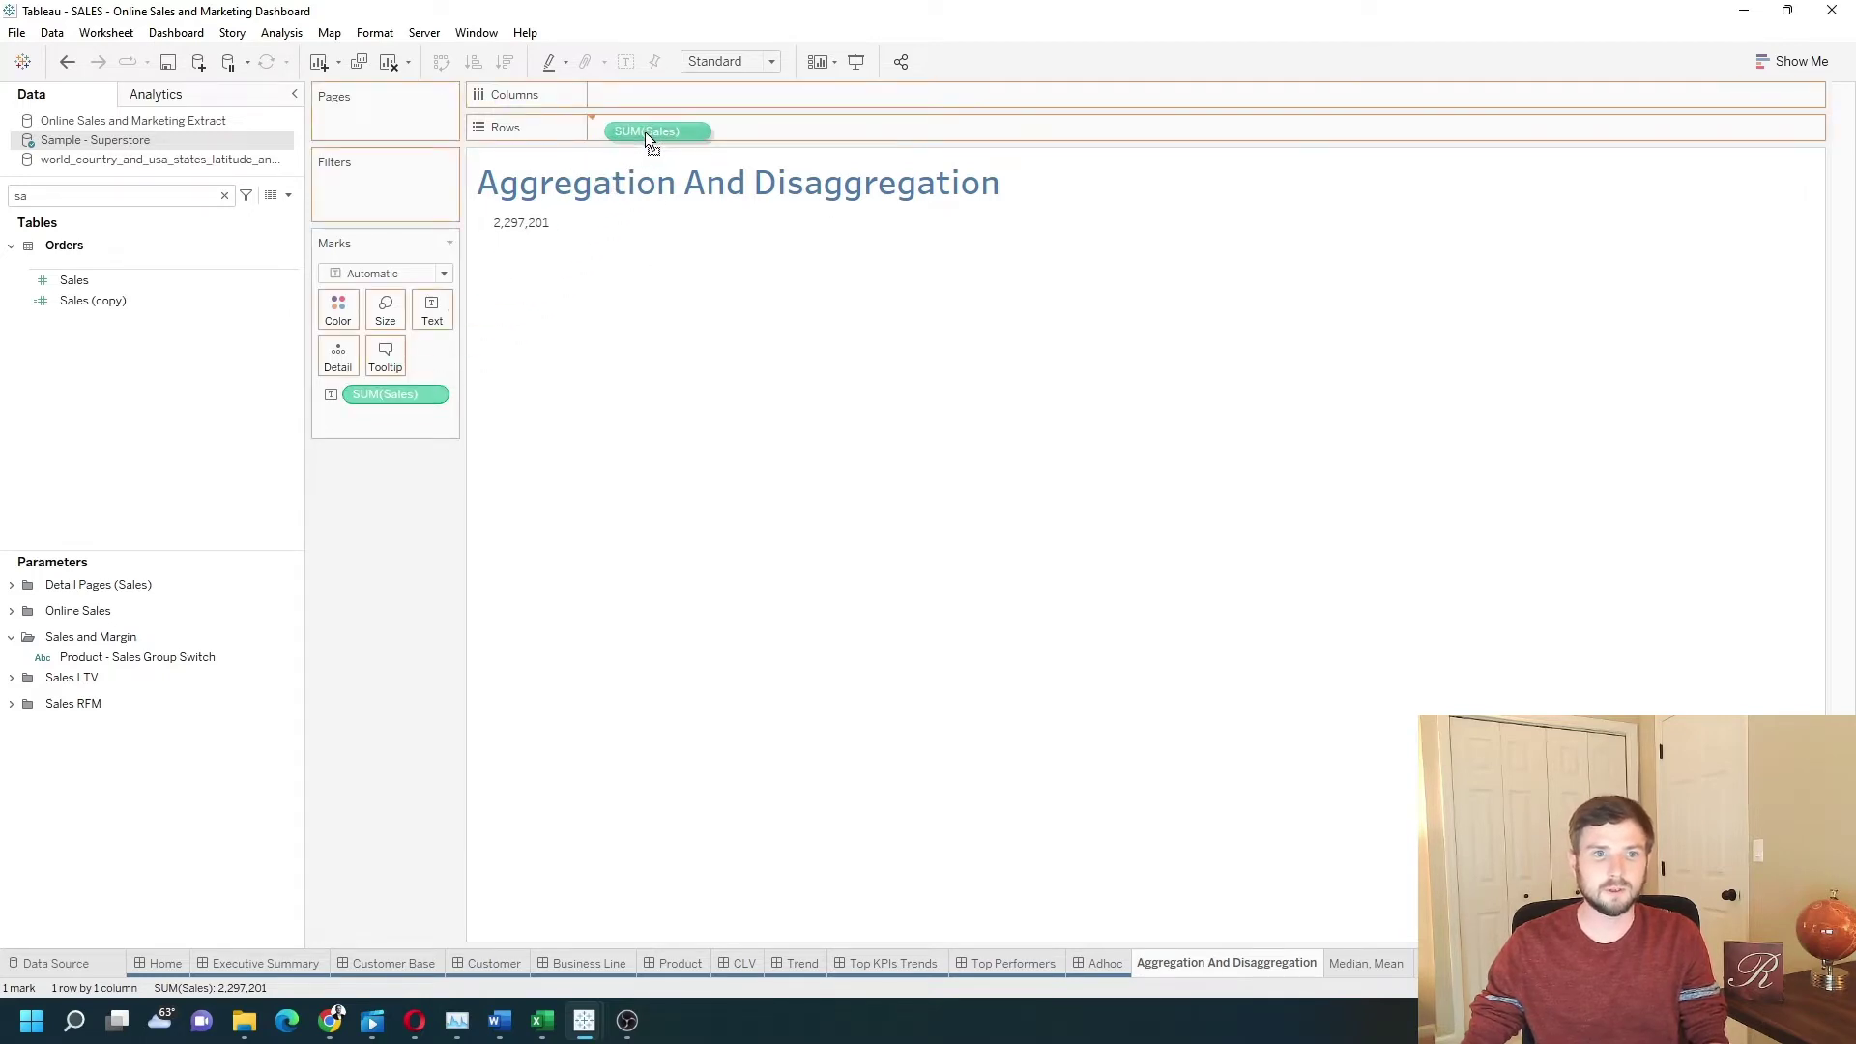
{"action": "left_click_drag", "start_coordinate": [646, 132], "coordinate": [649, 132]}
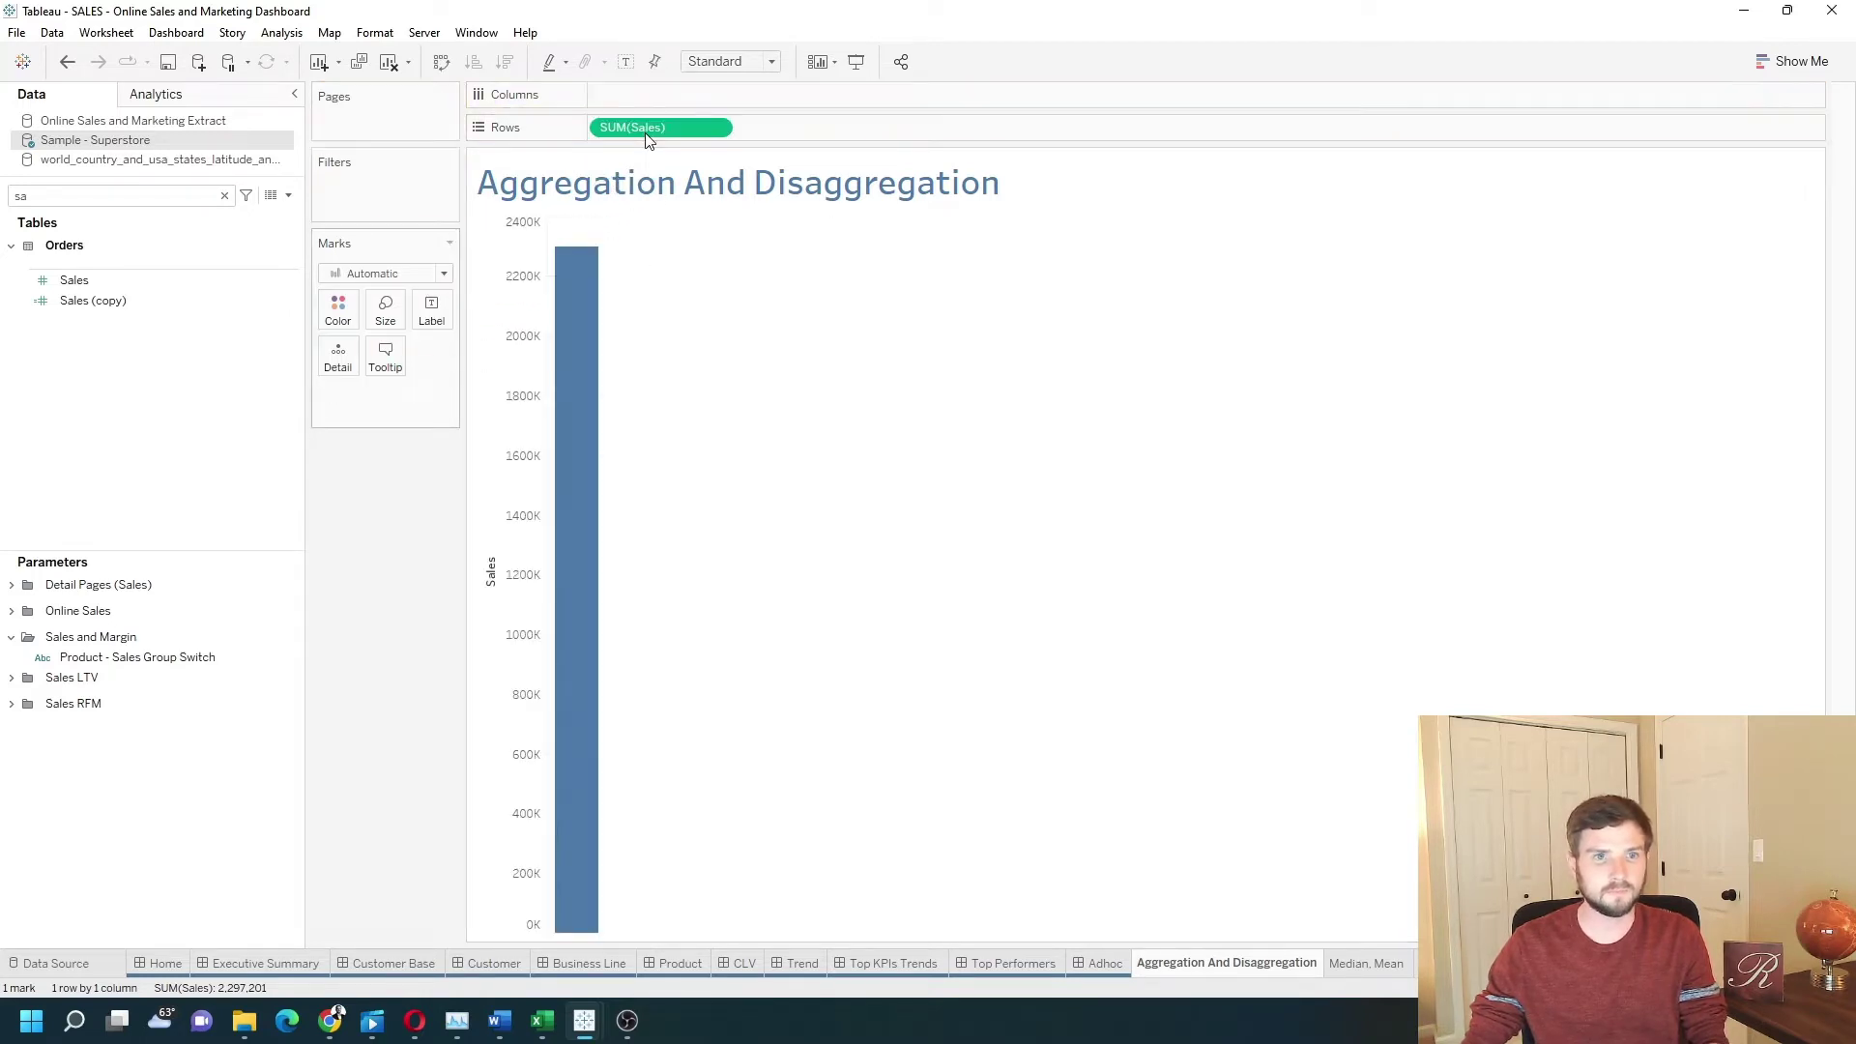
{"action": "left_click", "coordinate": [716, 127]}
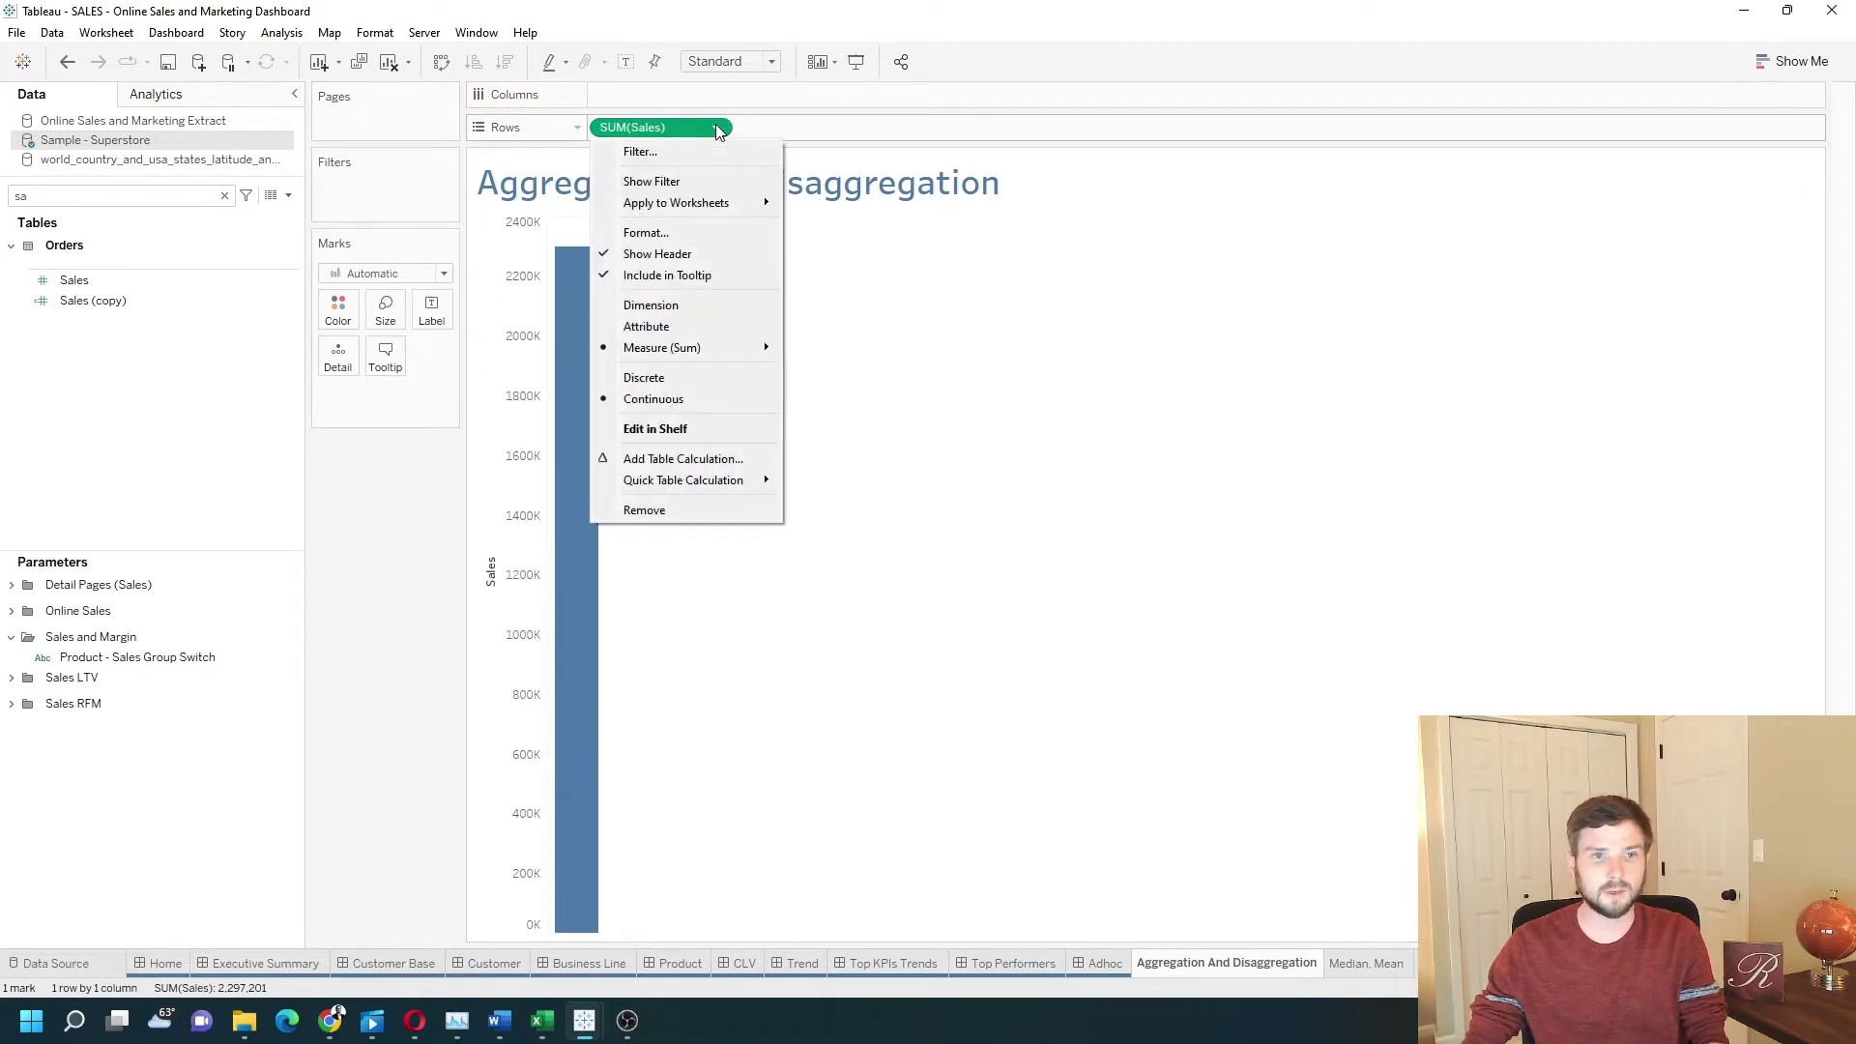
{"action": "left_click", "coordinate": [675, 306]}
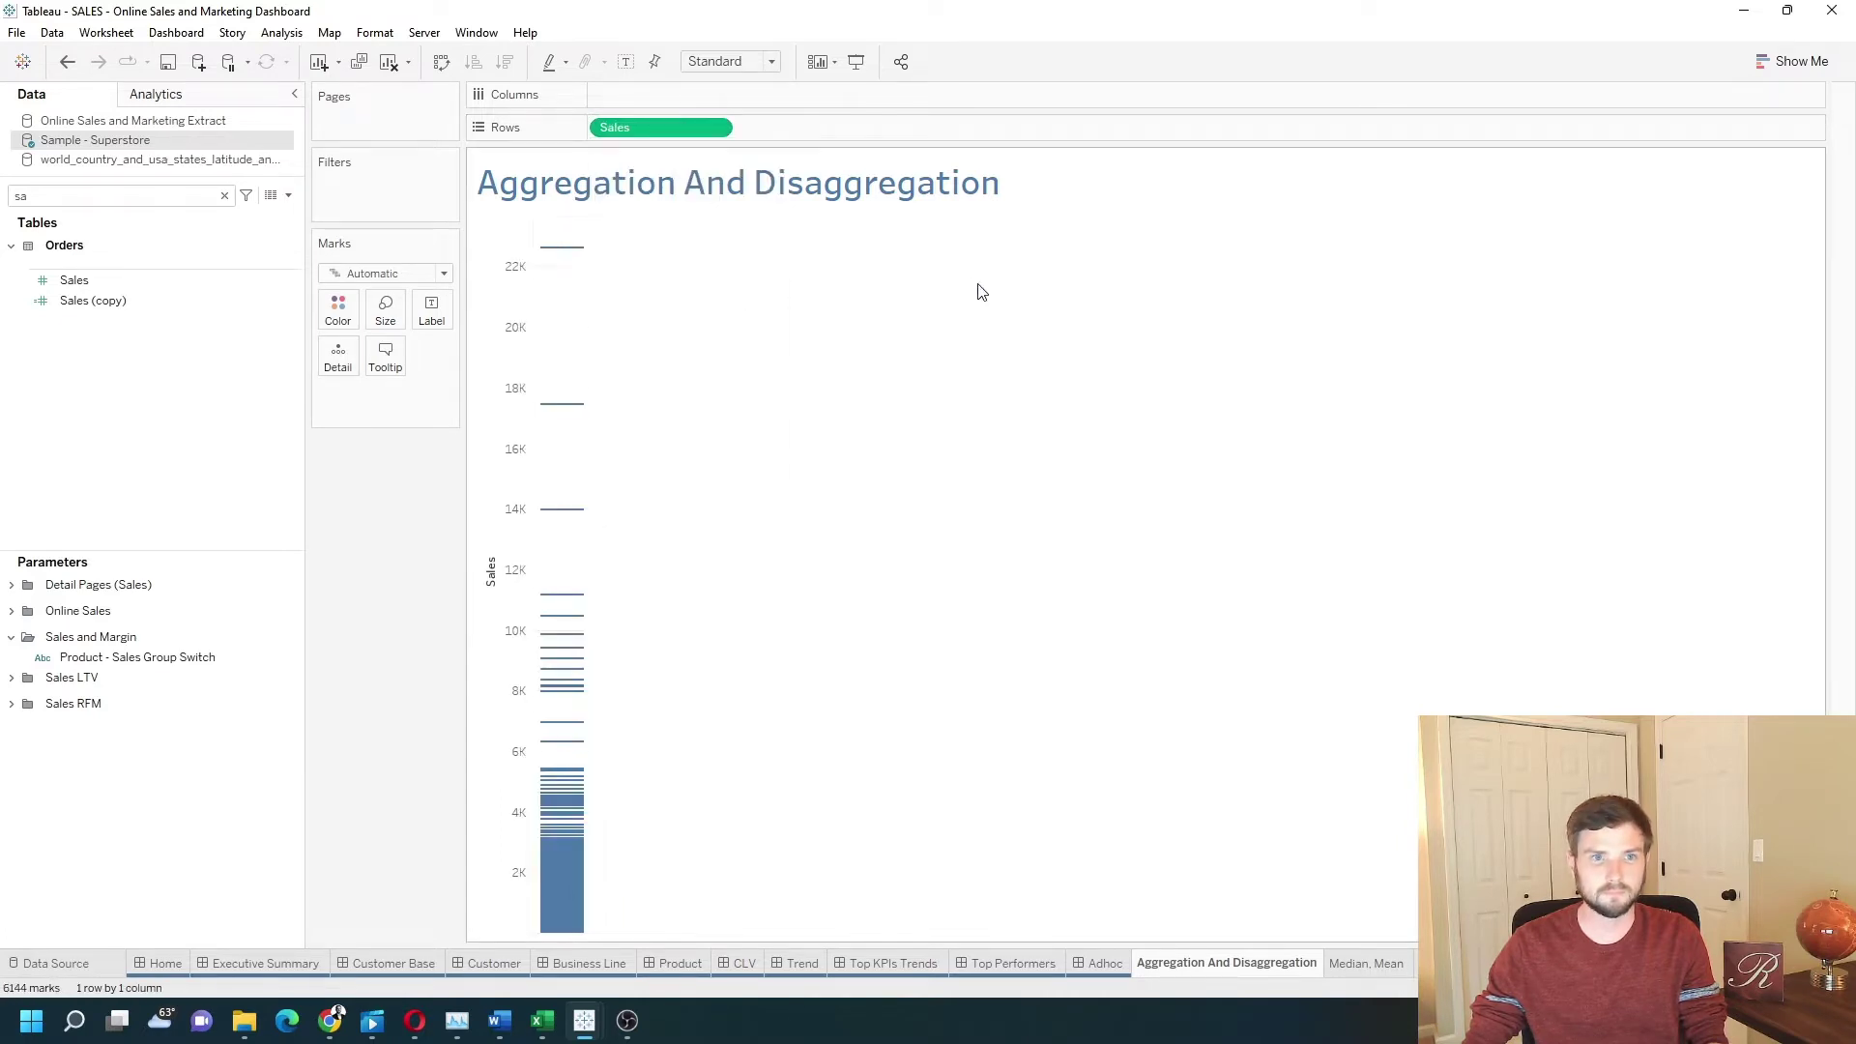
{"action": "left_click", "coordinate": [716, 127]}
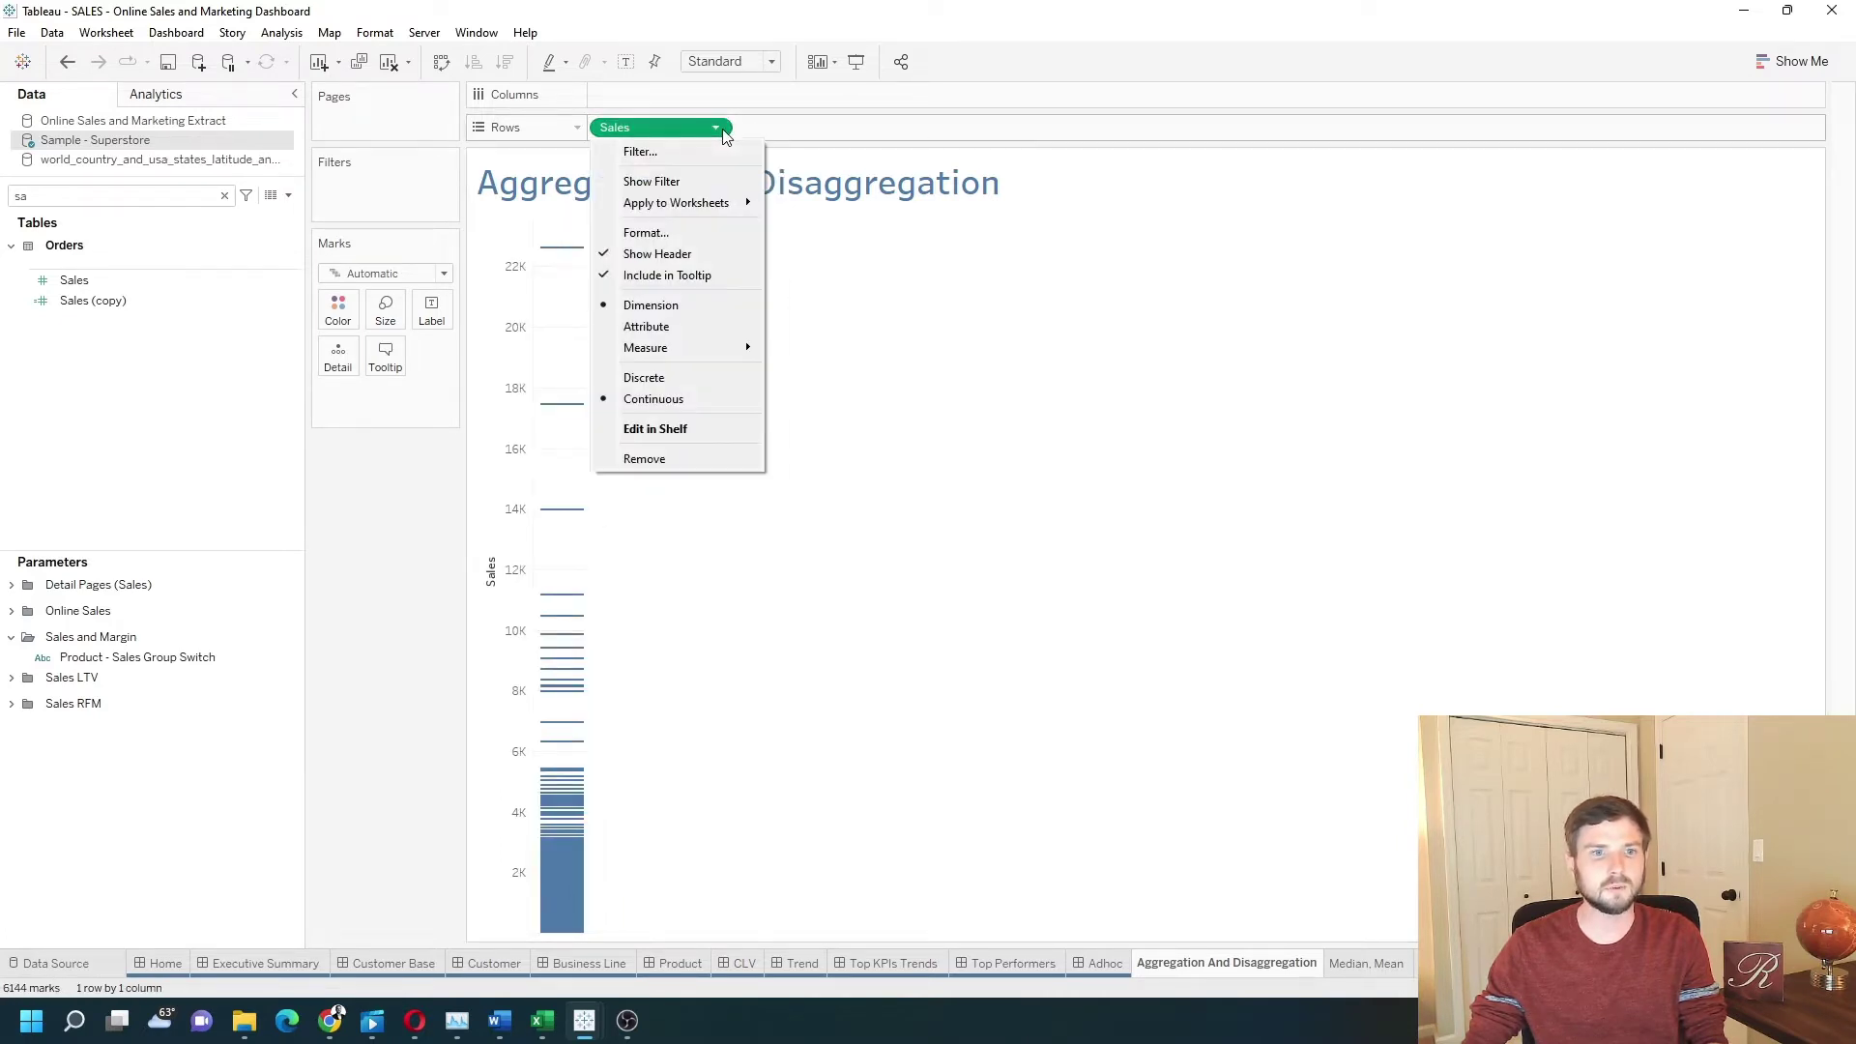
{"action": "left_click", "coordinate": [700, 379]}
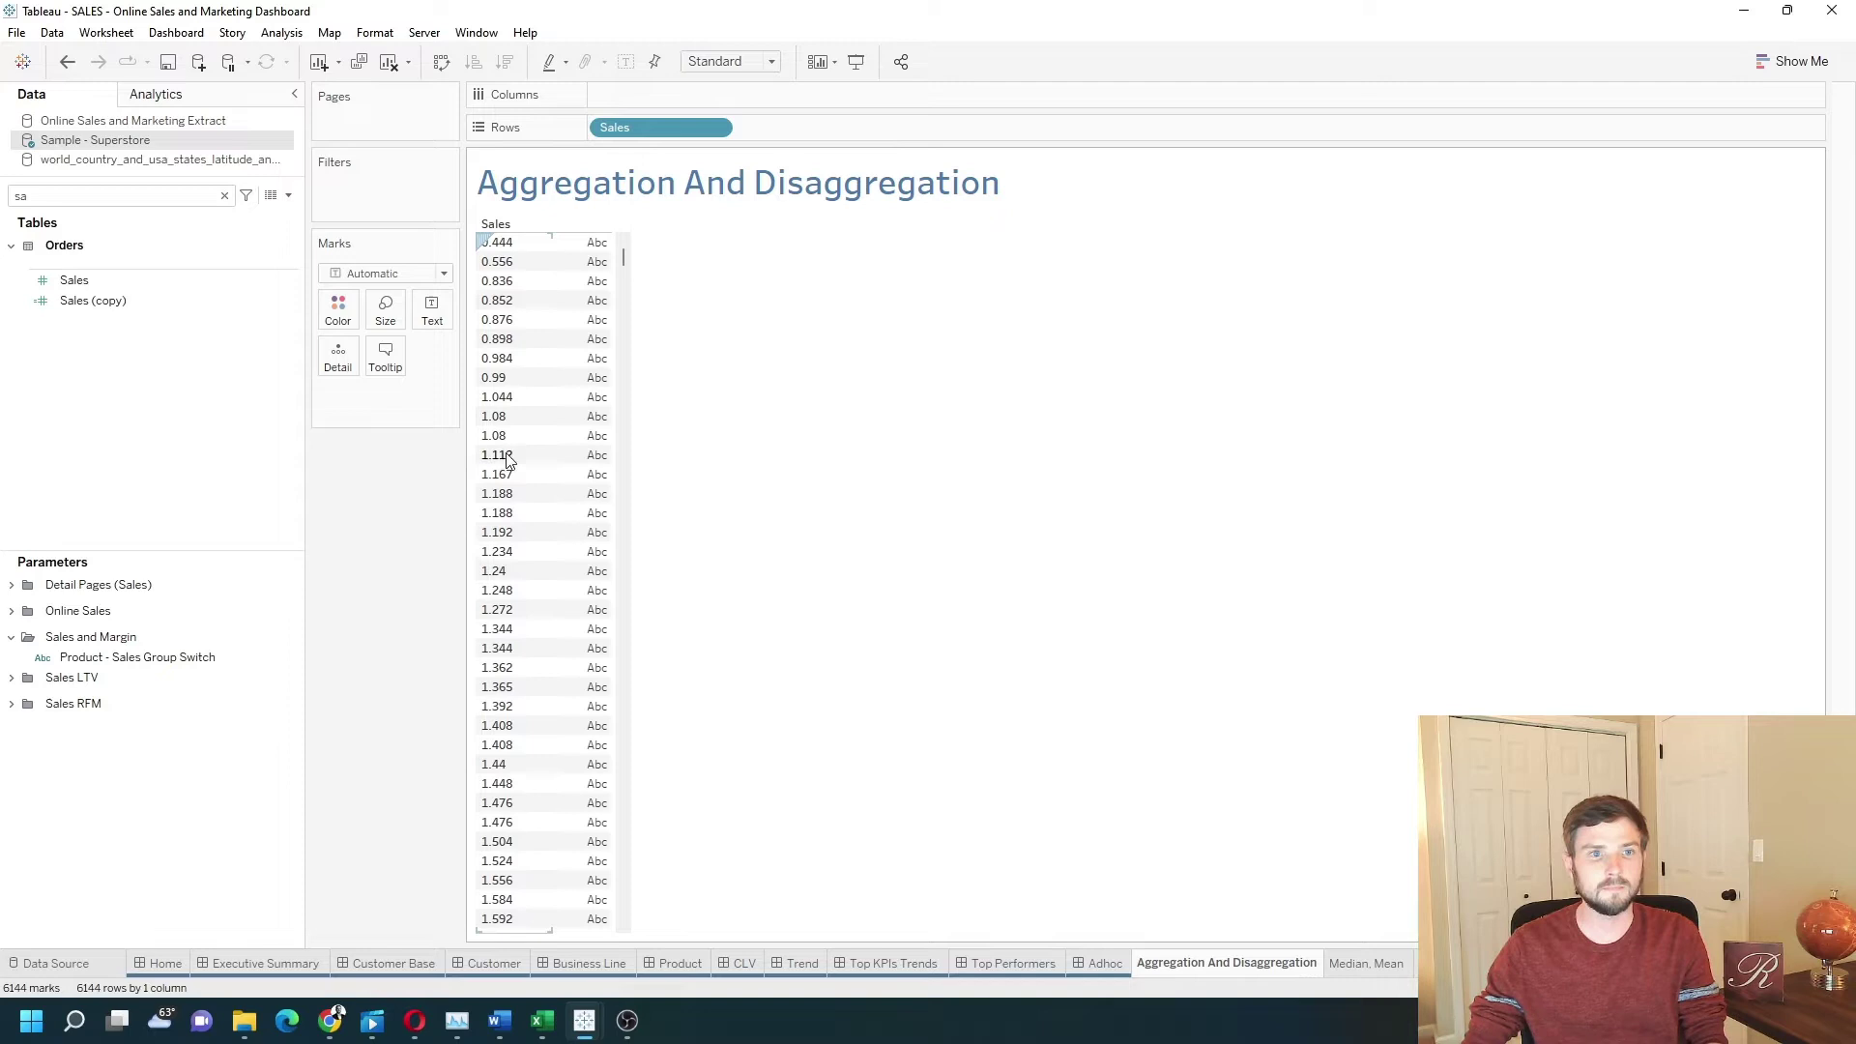
Inspect the individual sales values 0.836 and 1.272, then clear the selection
{"action": "left_click", "coordinate": [512, 282]}
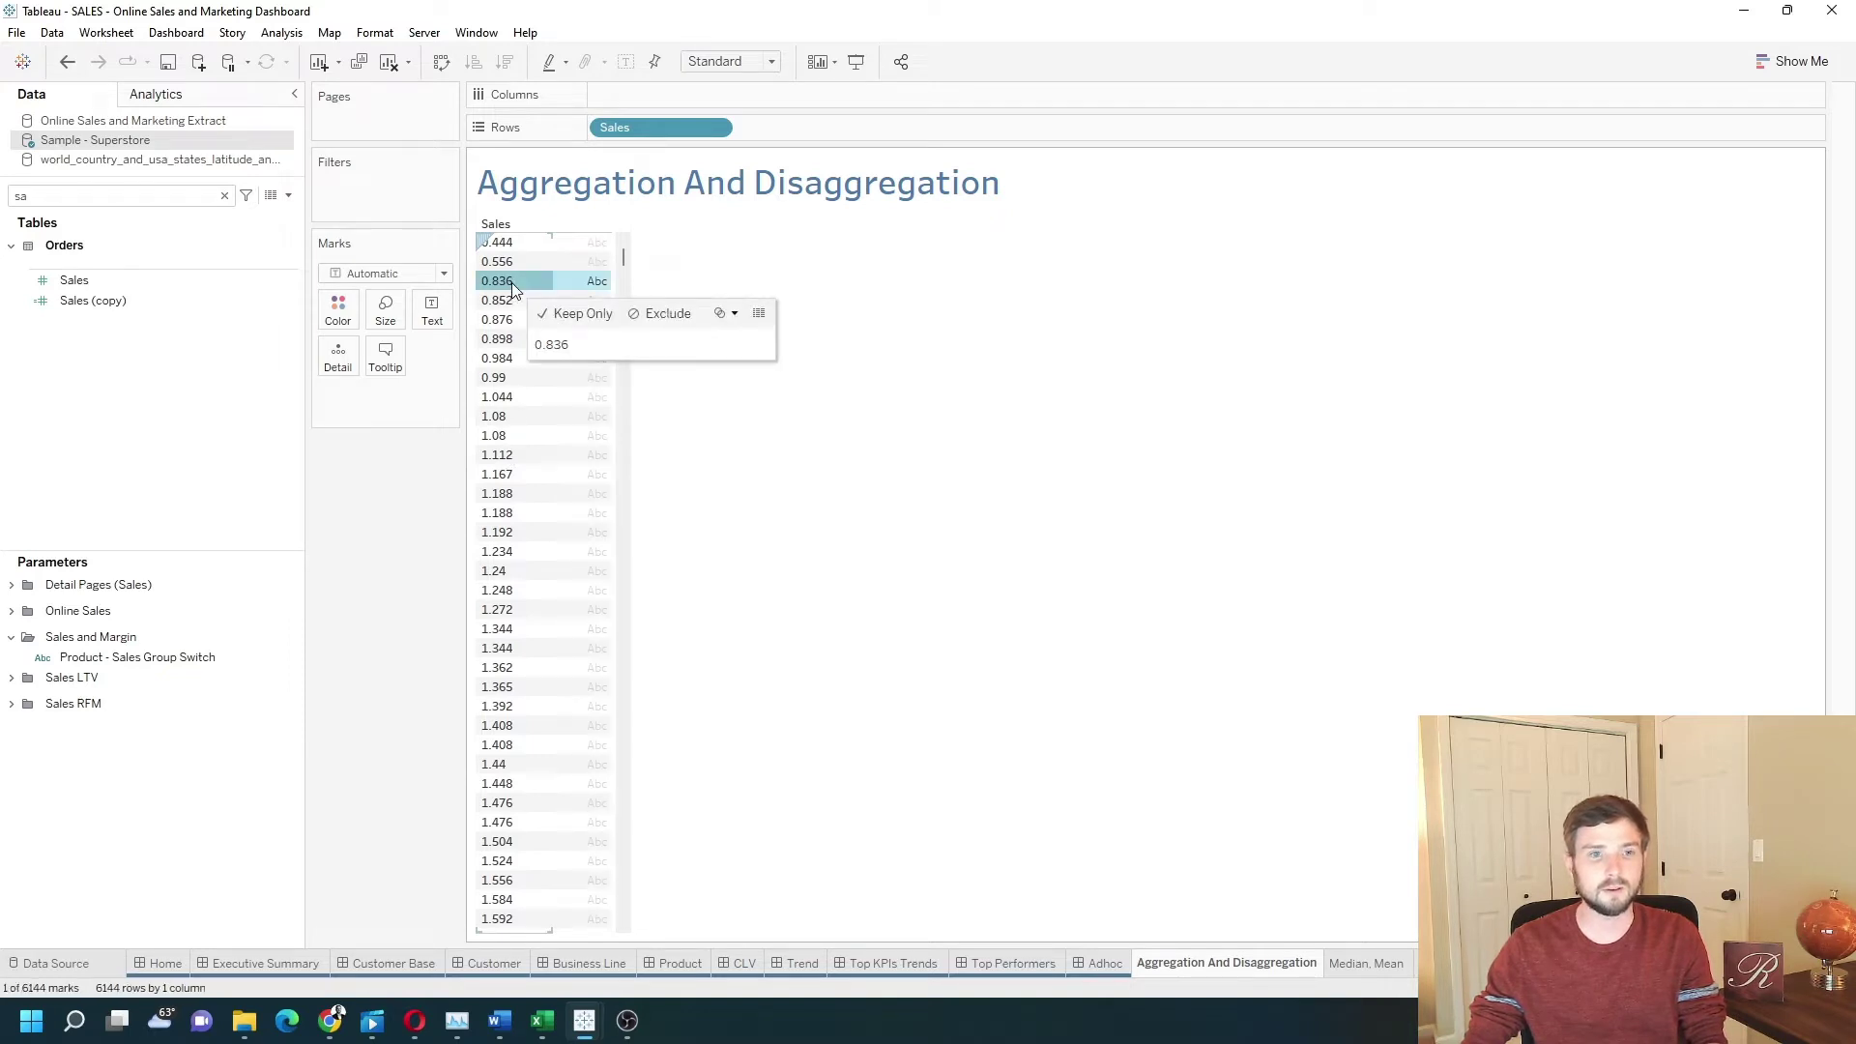
{"action": "left_click", "coordinate": [512, 285]}
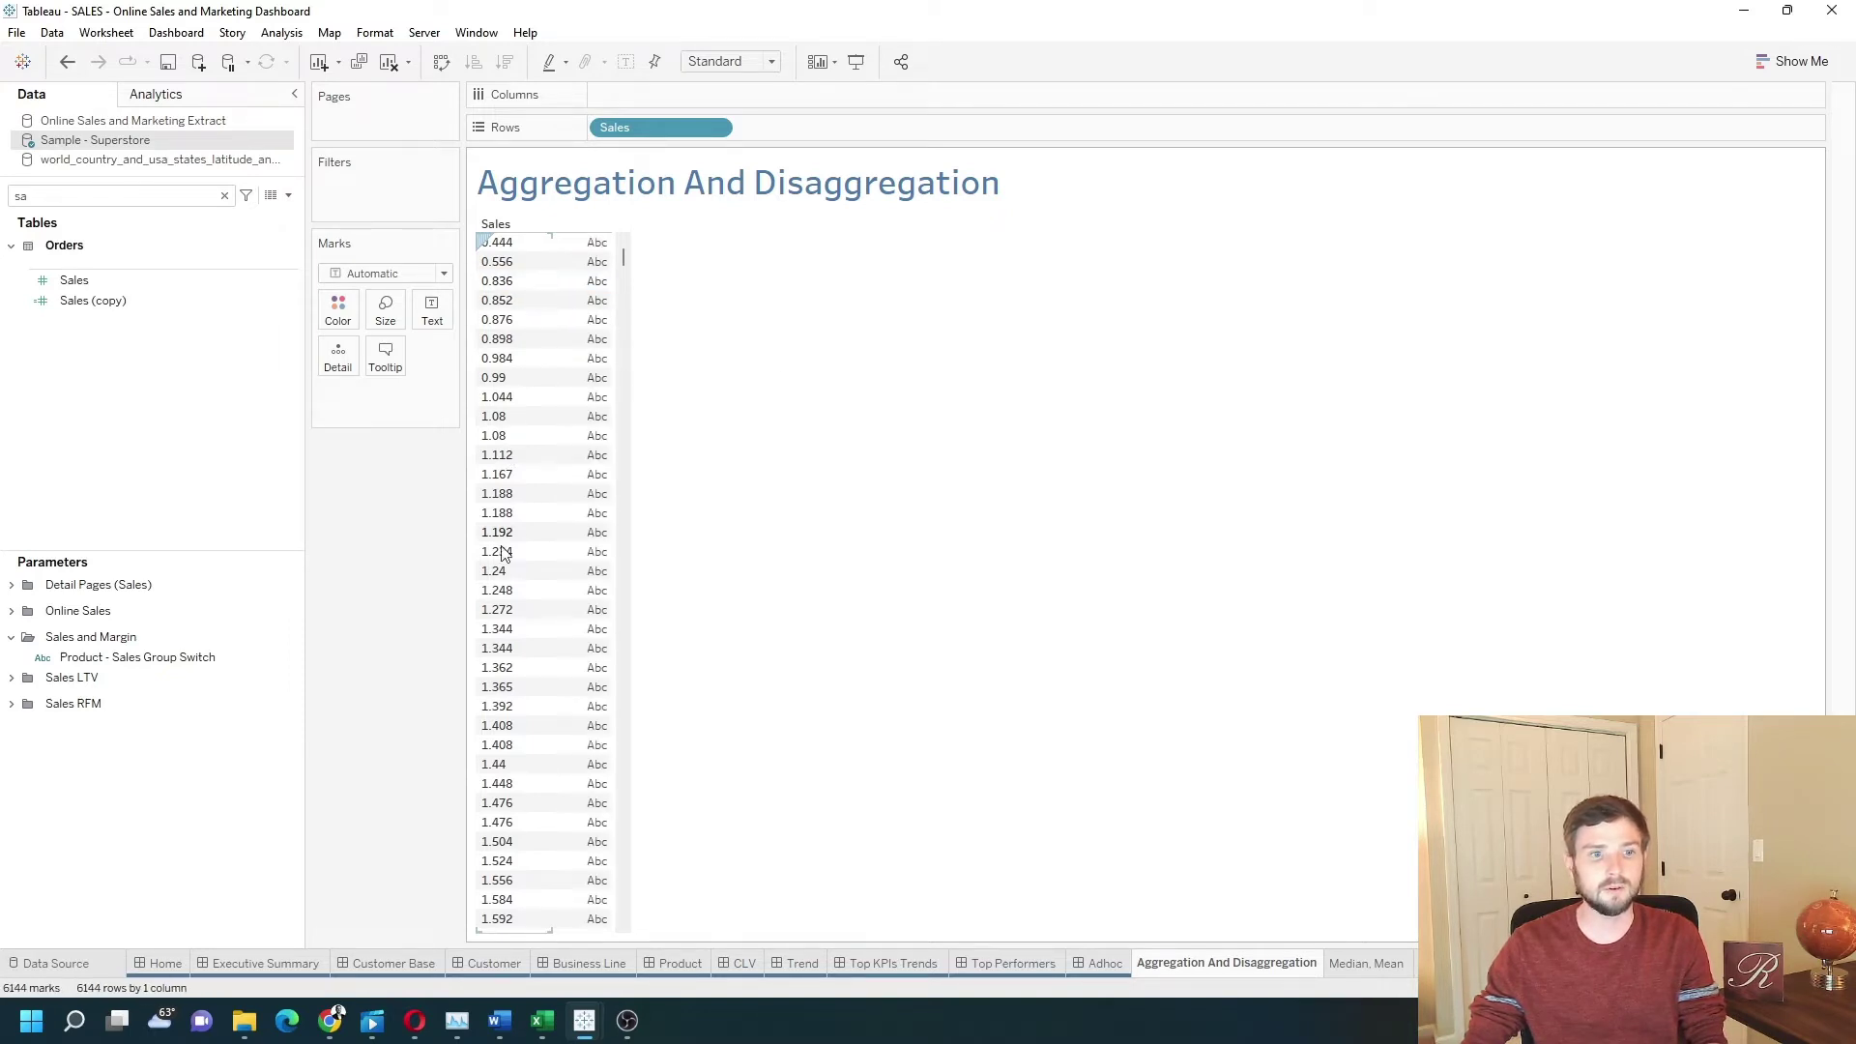
{"action": "left_click", "coordinate": [514, 610]}
{"action": "left_click", "coordinate": [522, 611]}
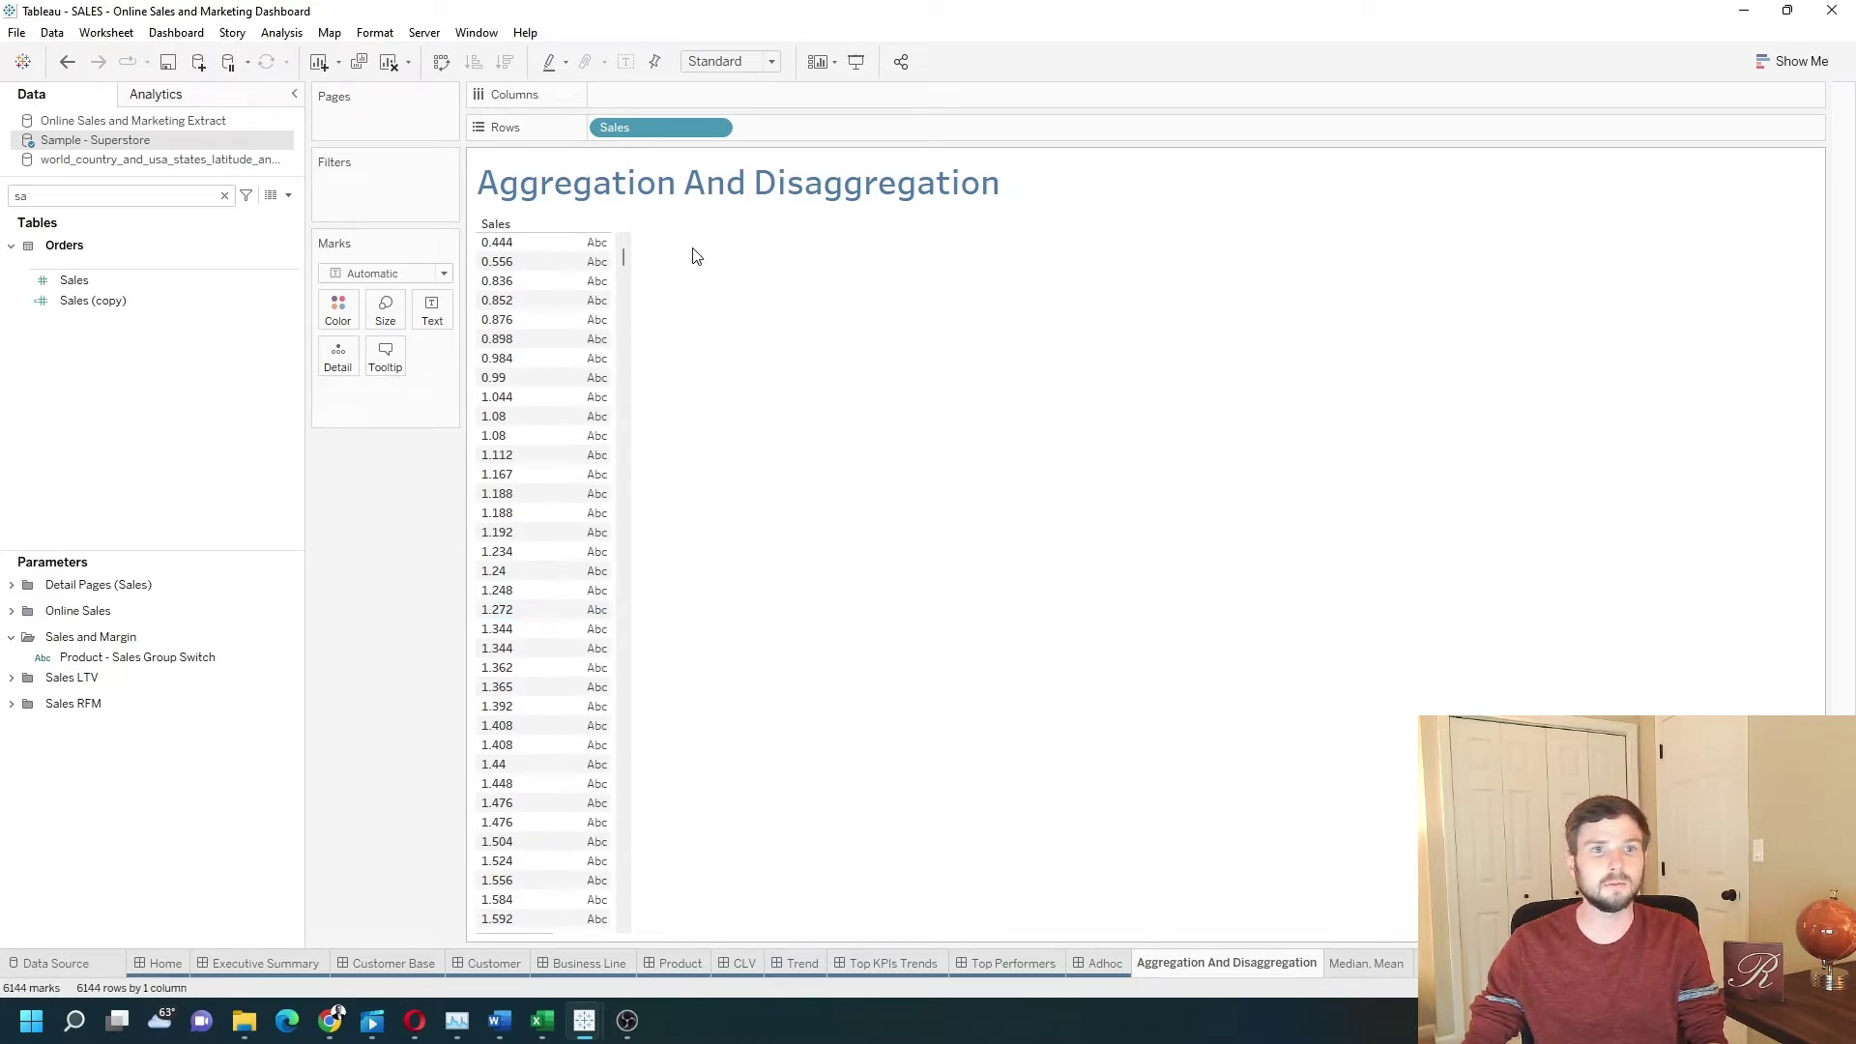
Remove Sales from Rows and put SUM(Sales) back on Text, keeping the default aggregation
{"action": "left_click_drag", "start_coordinate": [658, 128], "coordinate": [426, 526]}
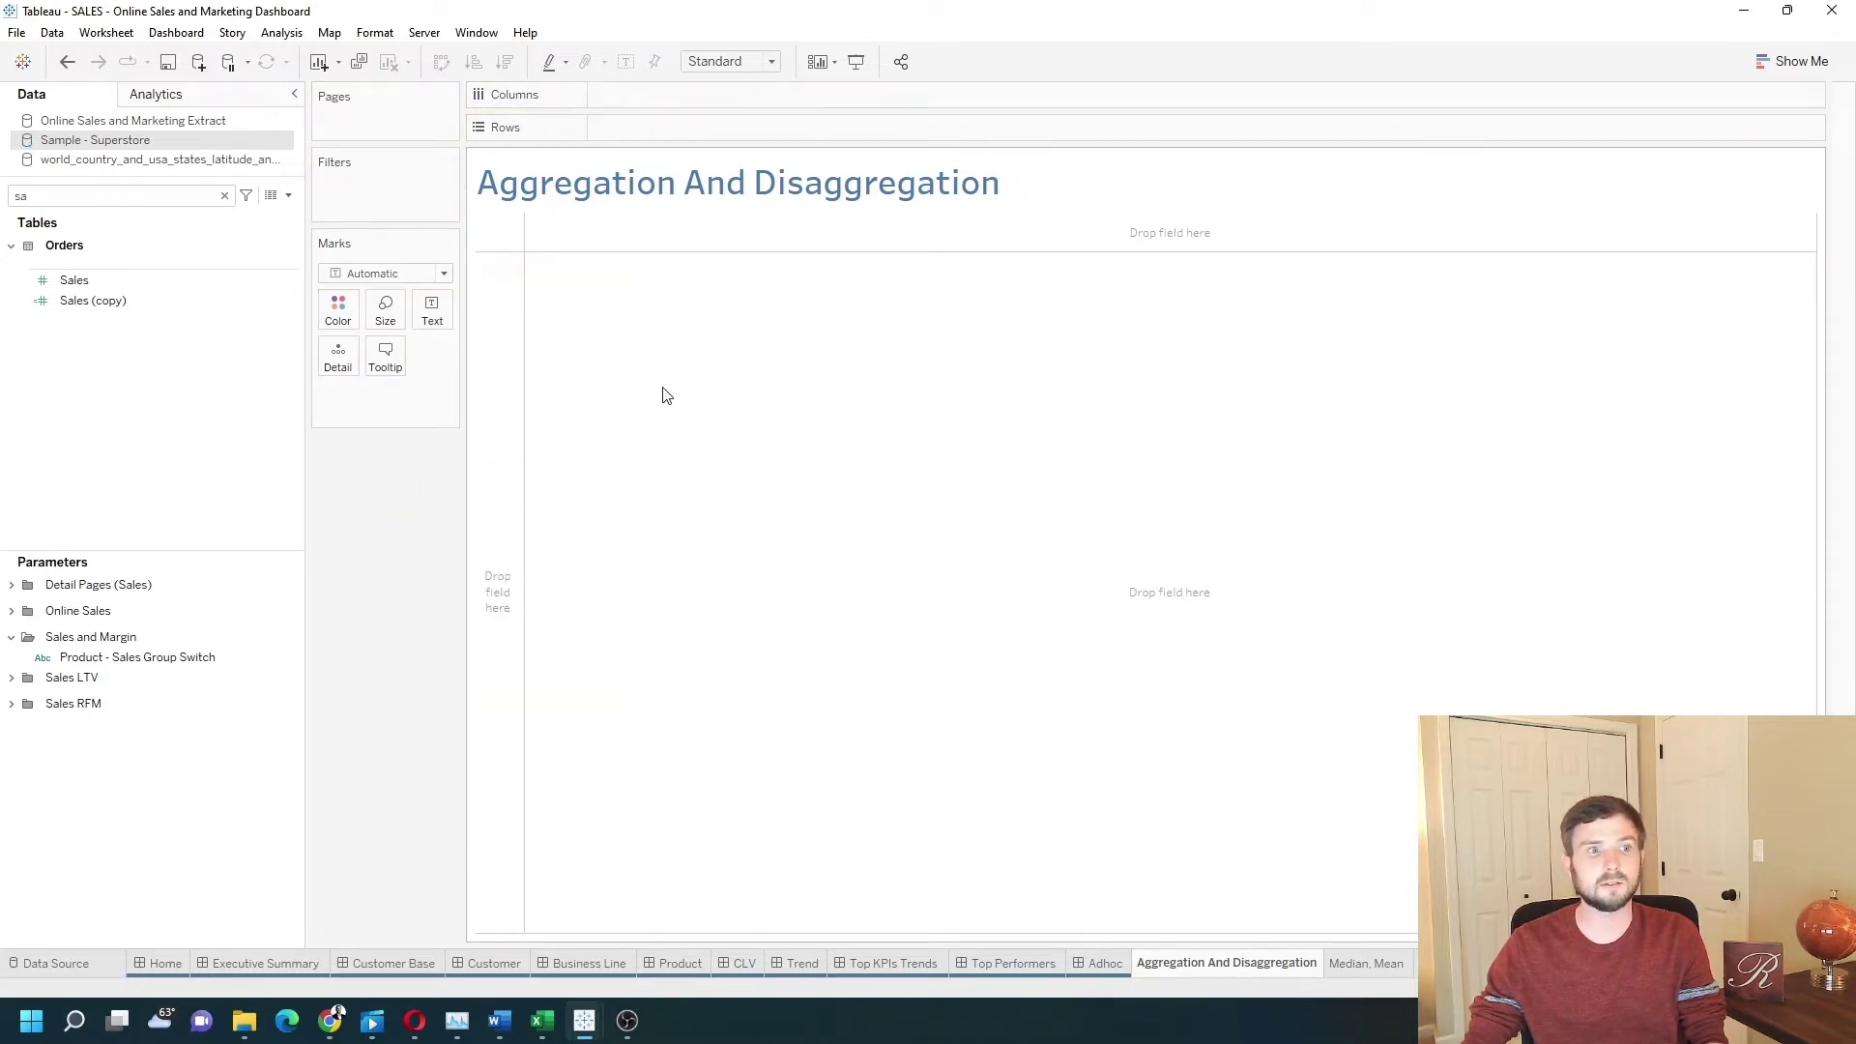
{"action": "left_click_drag", "start_coordinate": [161, 287], "coordinate": [434, 306]}
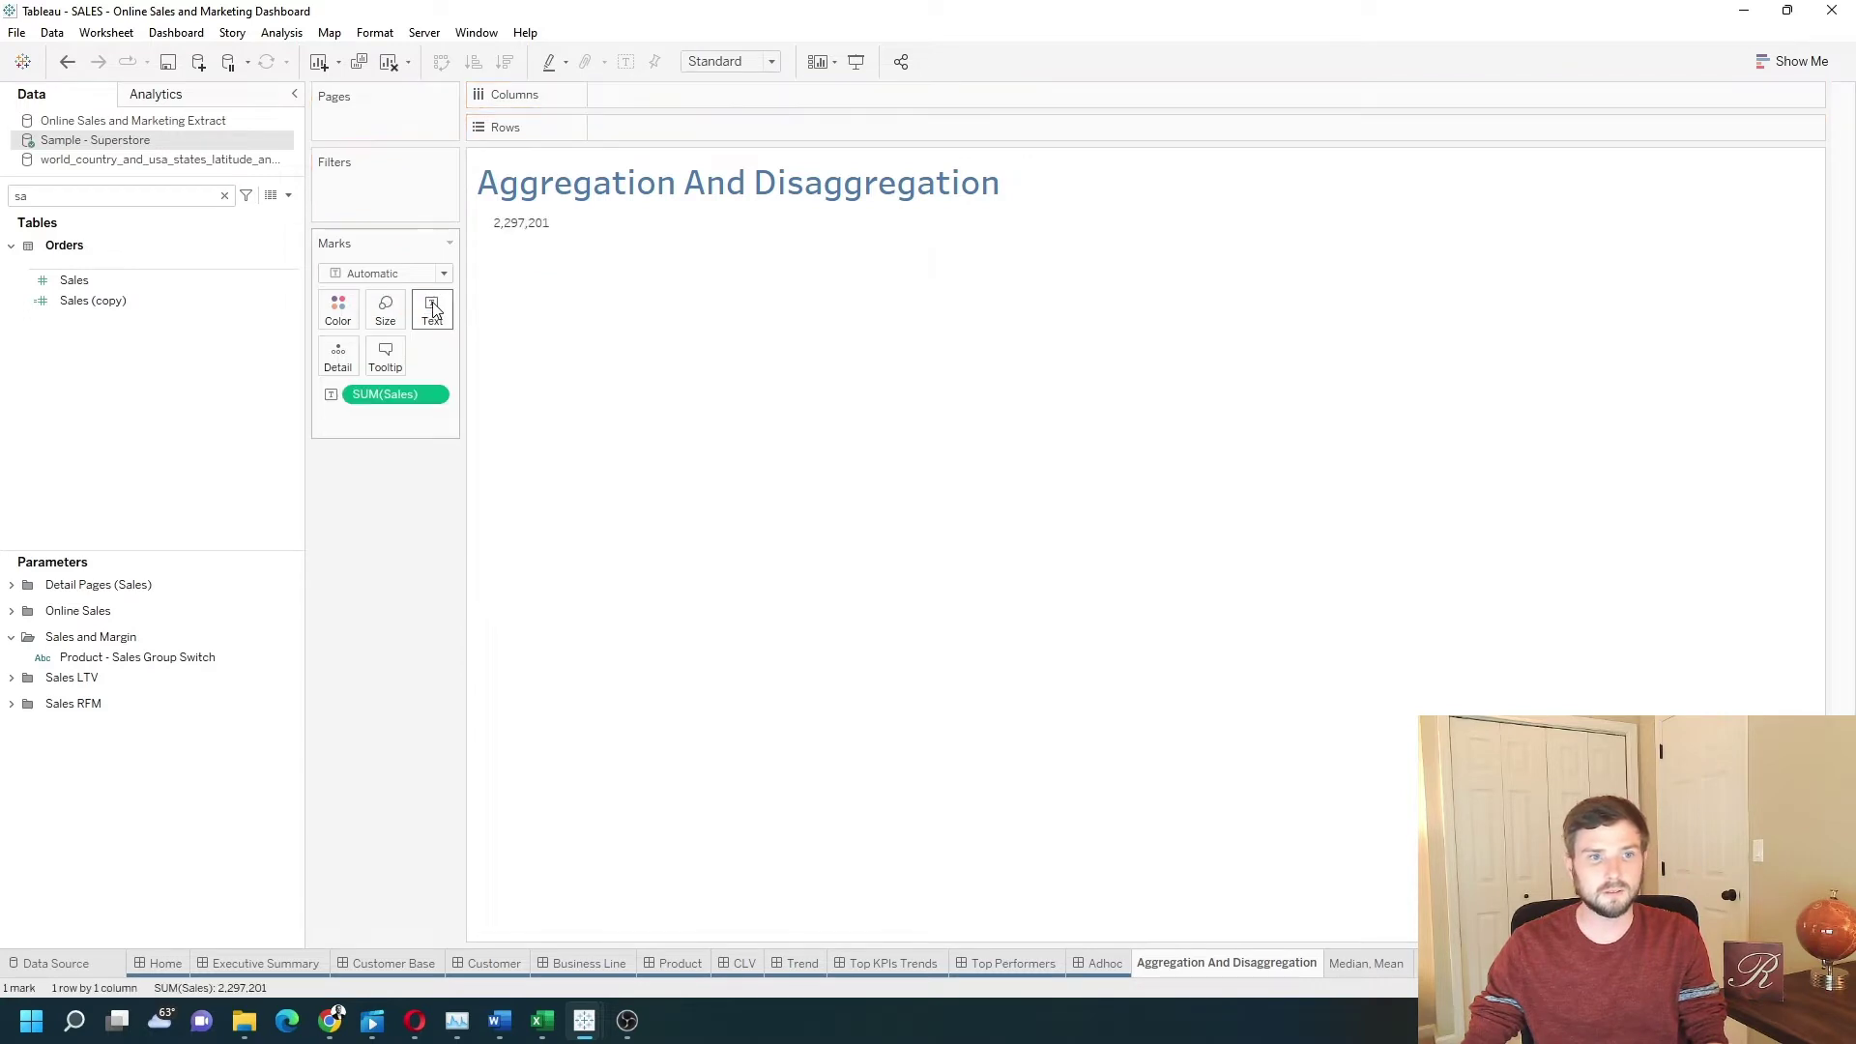
{"action": "left_click", "coordinate": [434, 396]}
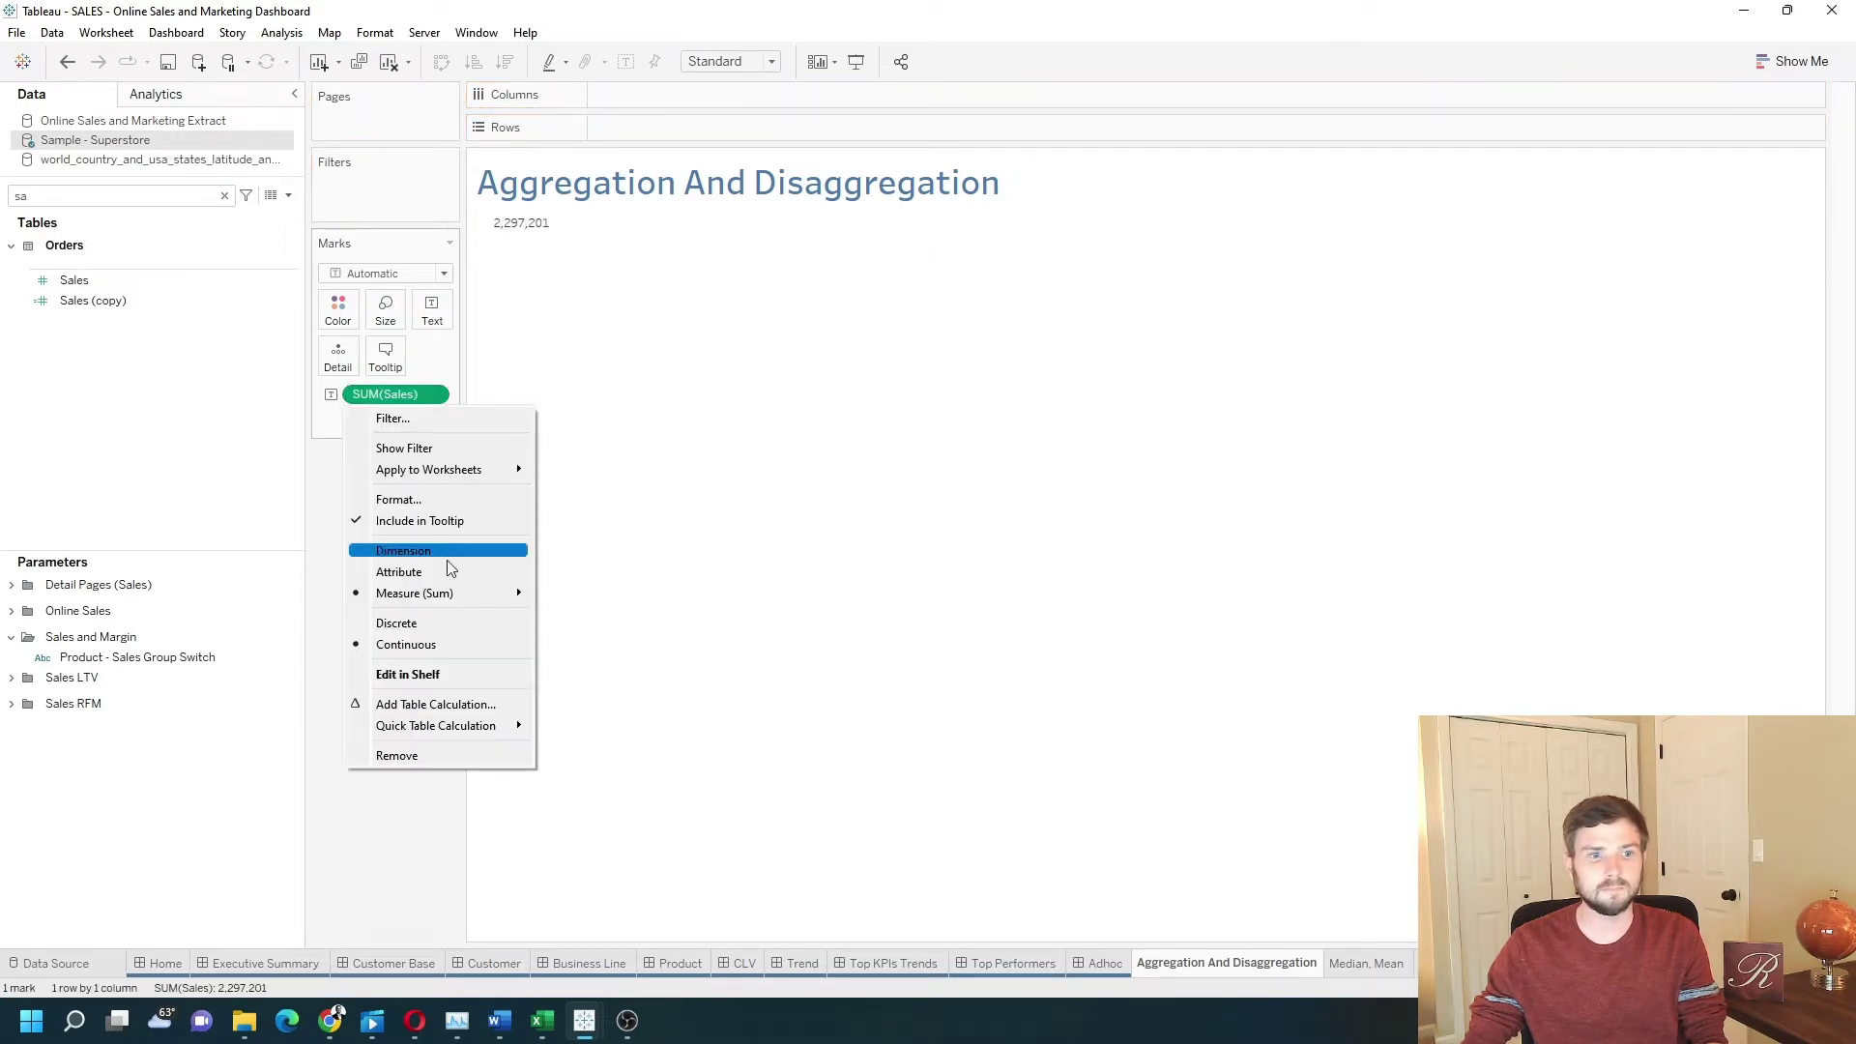
{"action": "mouse_move", "coordinate": [457, 596]}
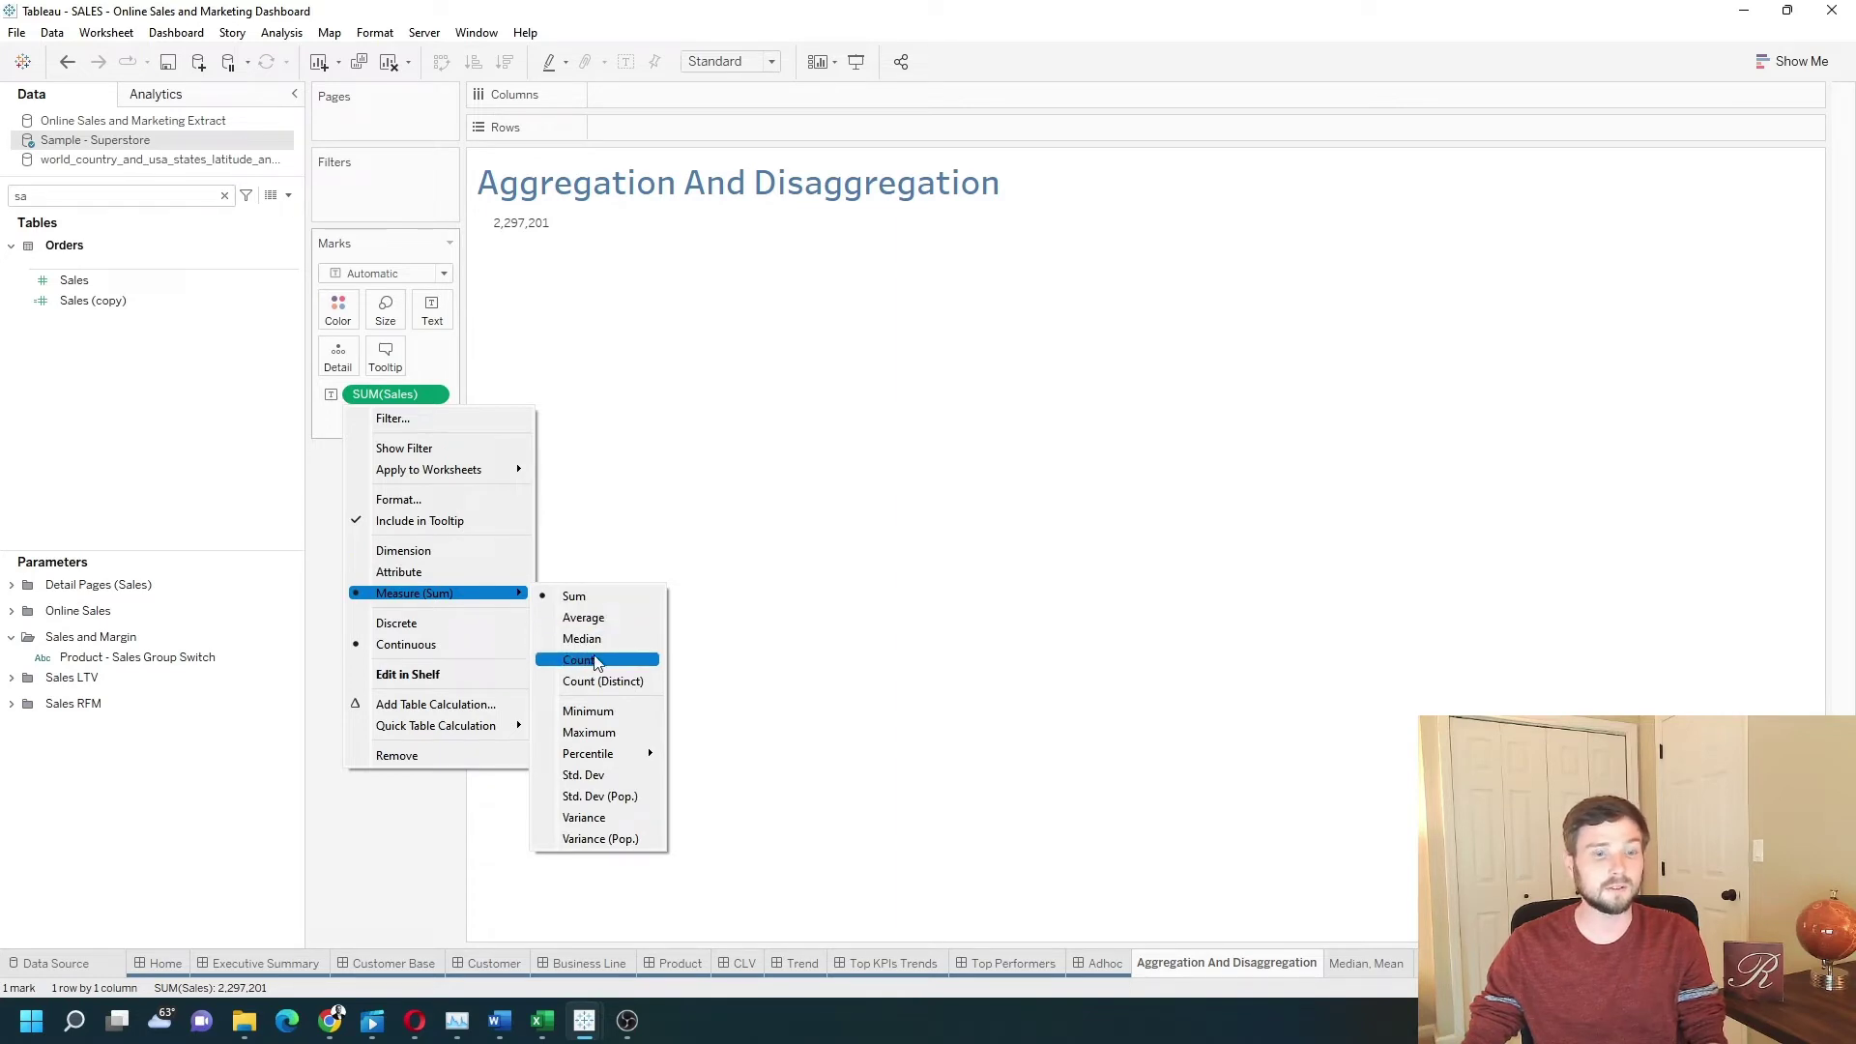
{"action": "left_click", "coordinate": [404, 856]}
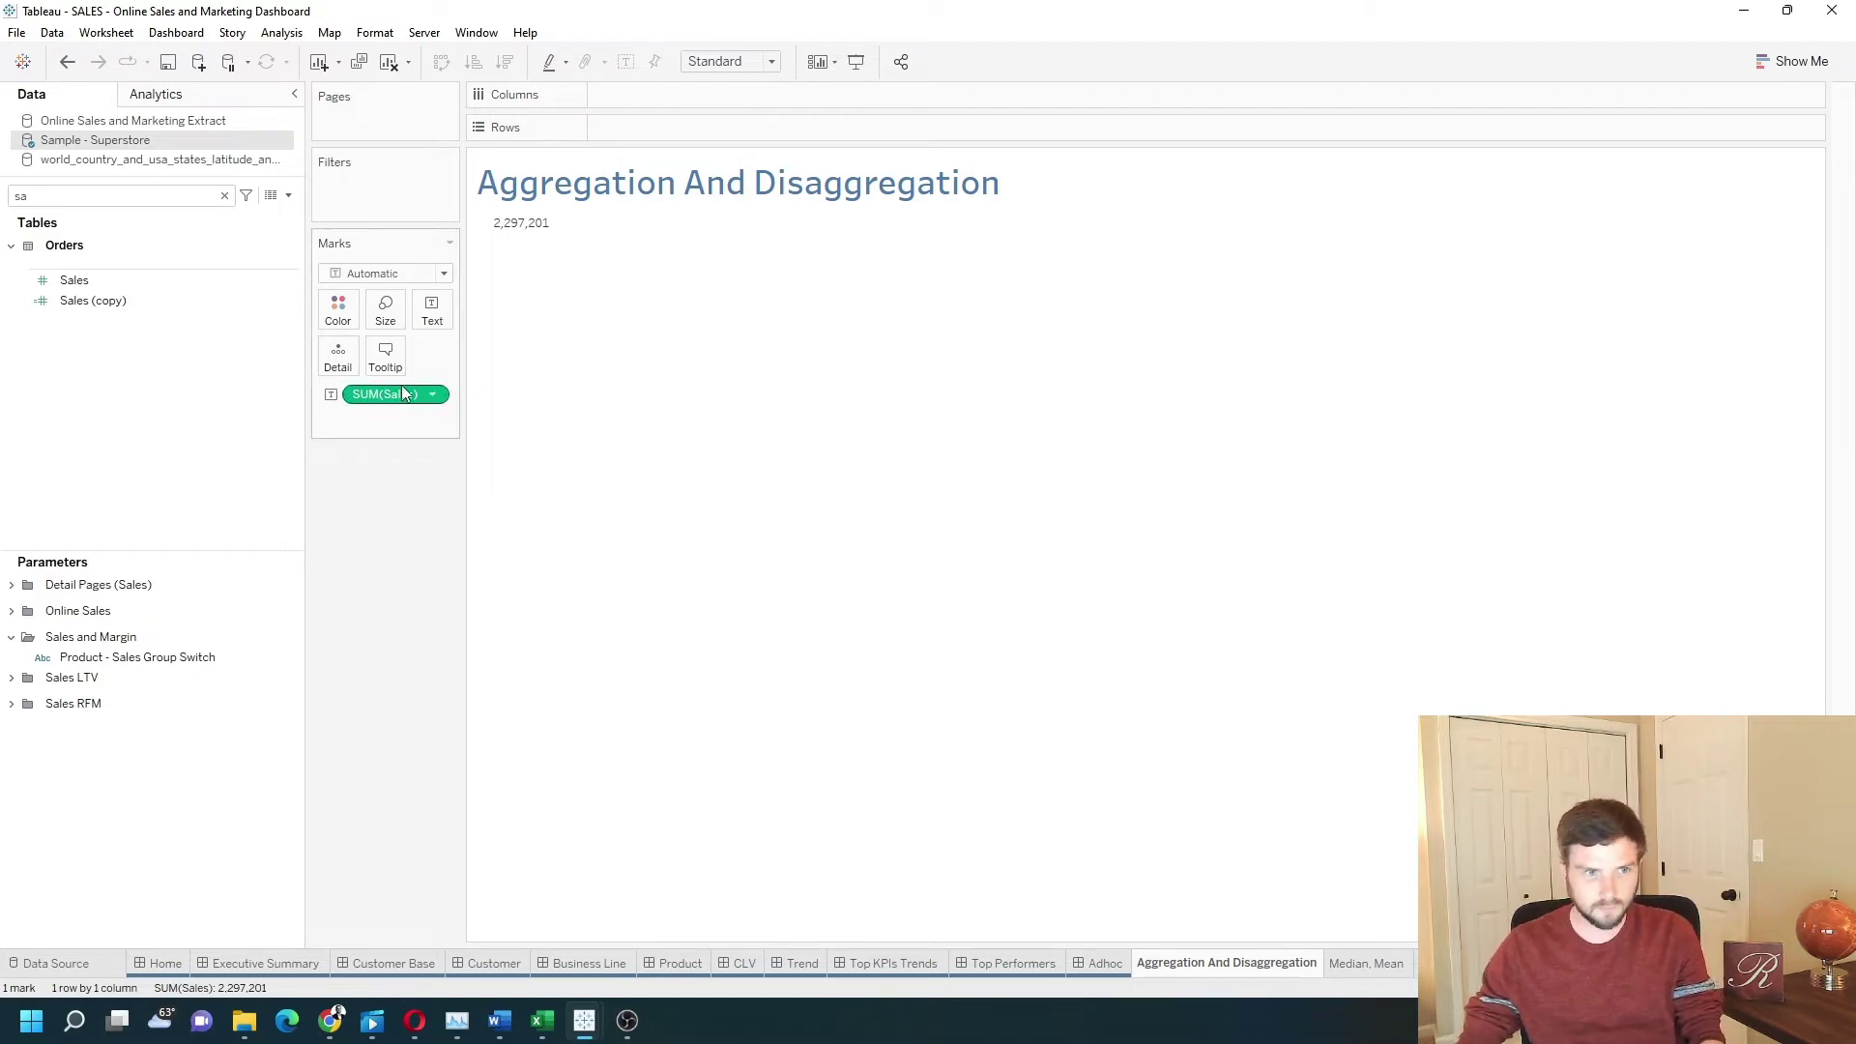
Start a new calculated field with the row-level formula [Sales]/[Profit]
{"action": "left_click", "coordinate": [289, 196]}
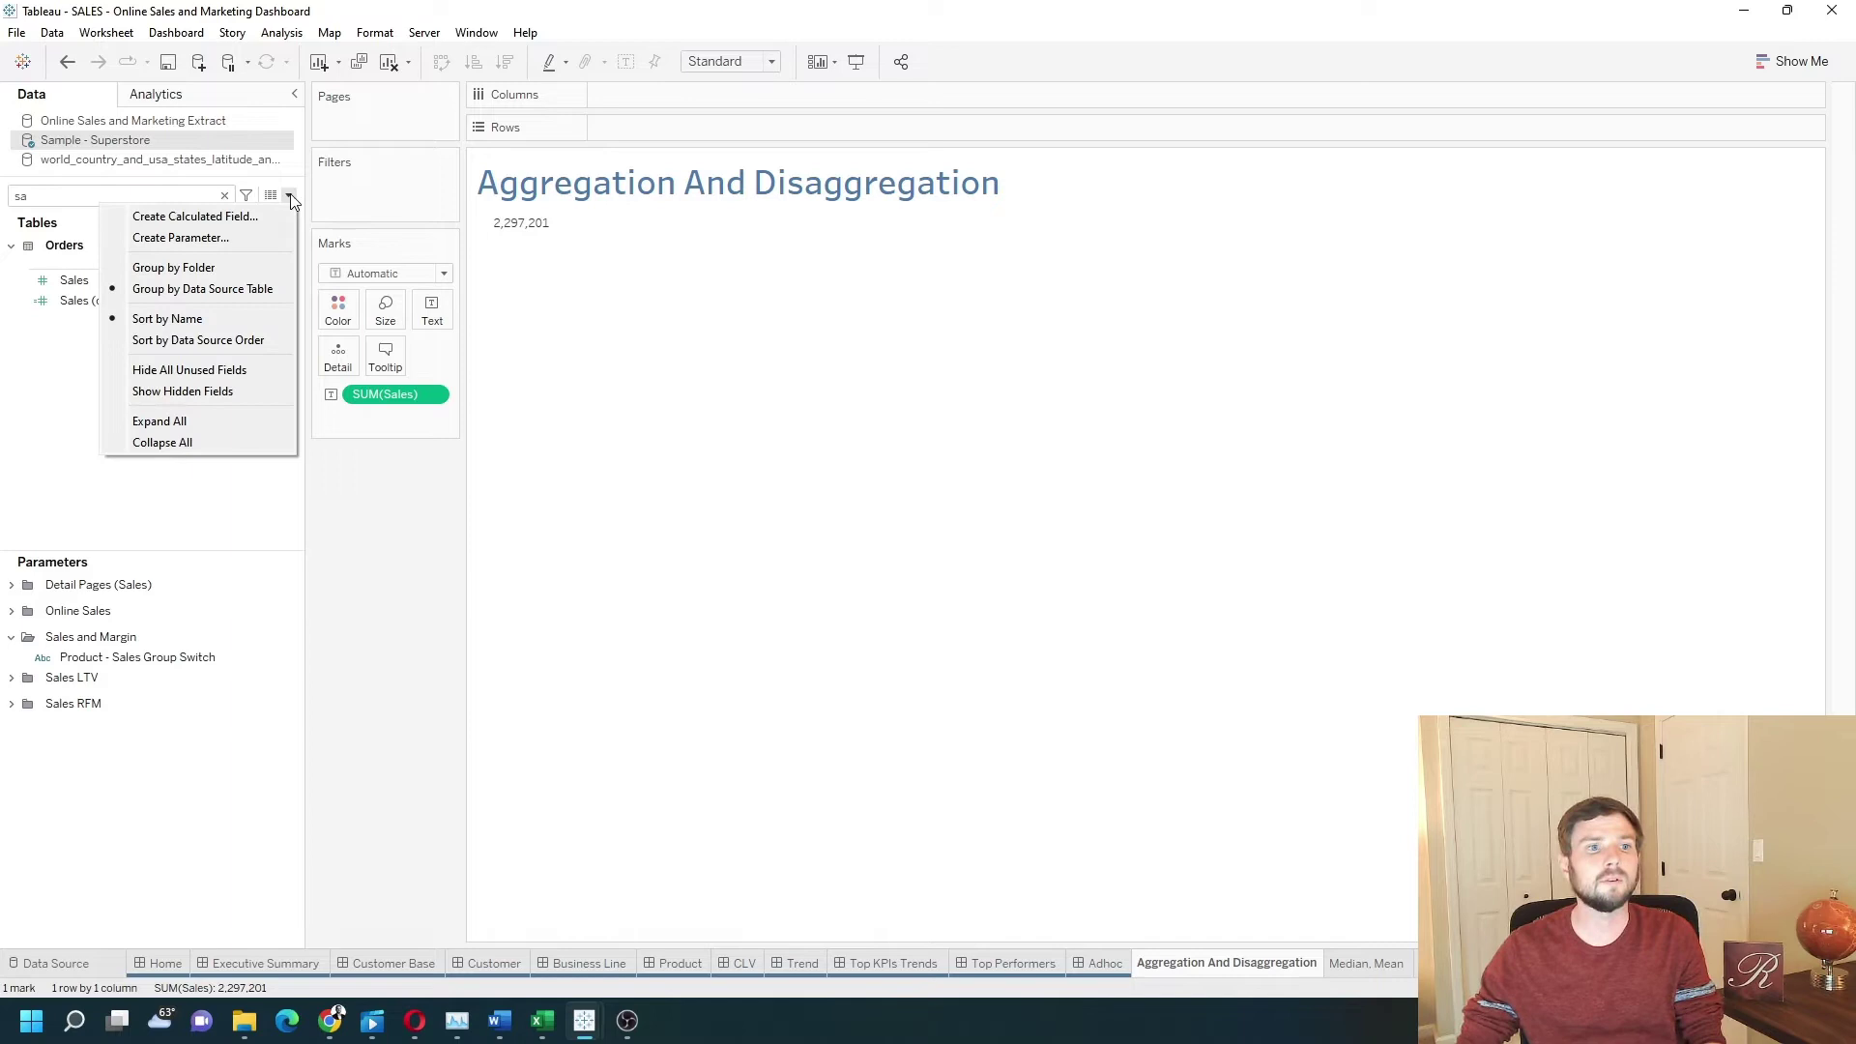
{"action": "left_click", "coordinate": [193, 216]}
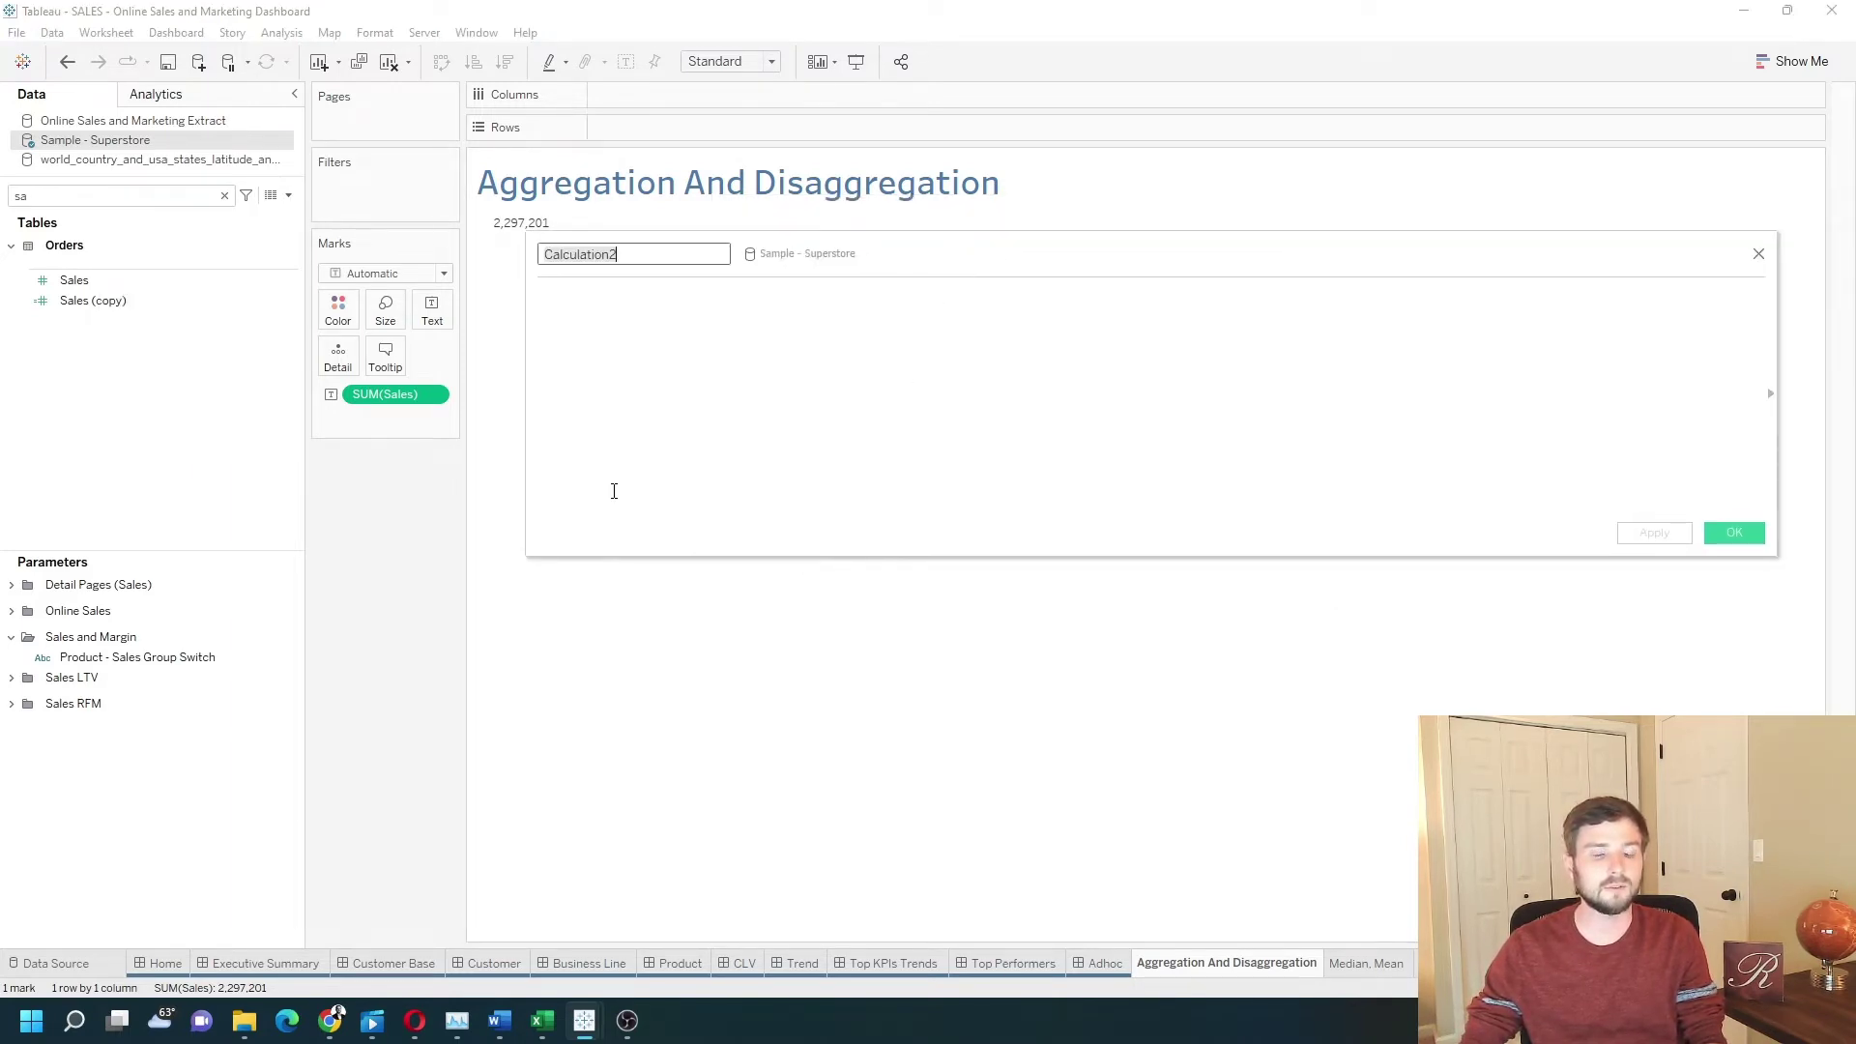
{"action": "left_click", "coordinate": [681, 360]}
{"action": "type", "text": "sal"}
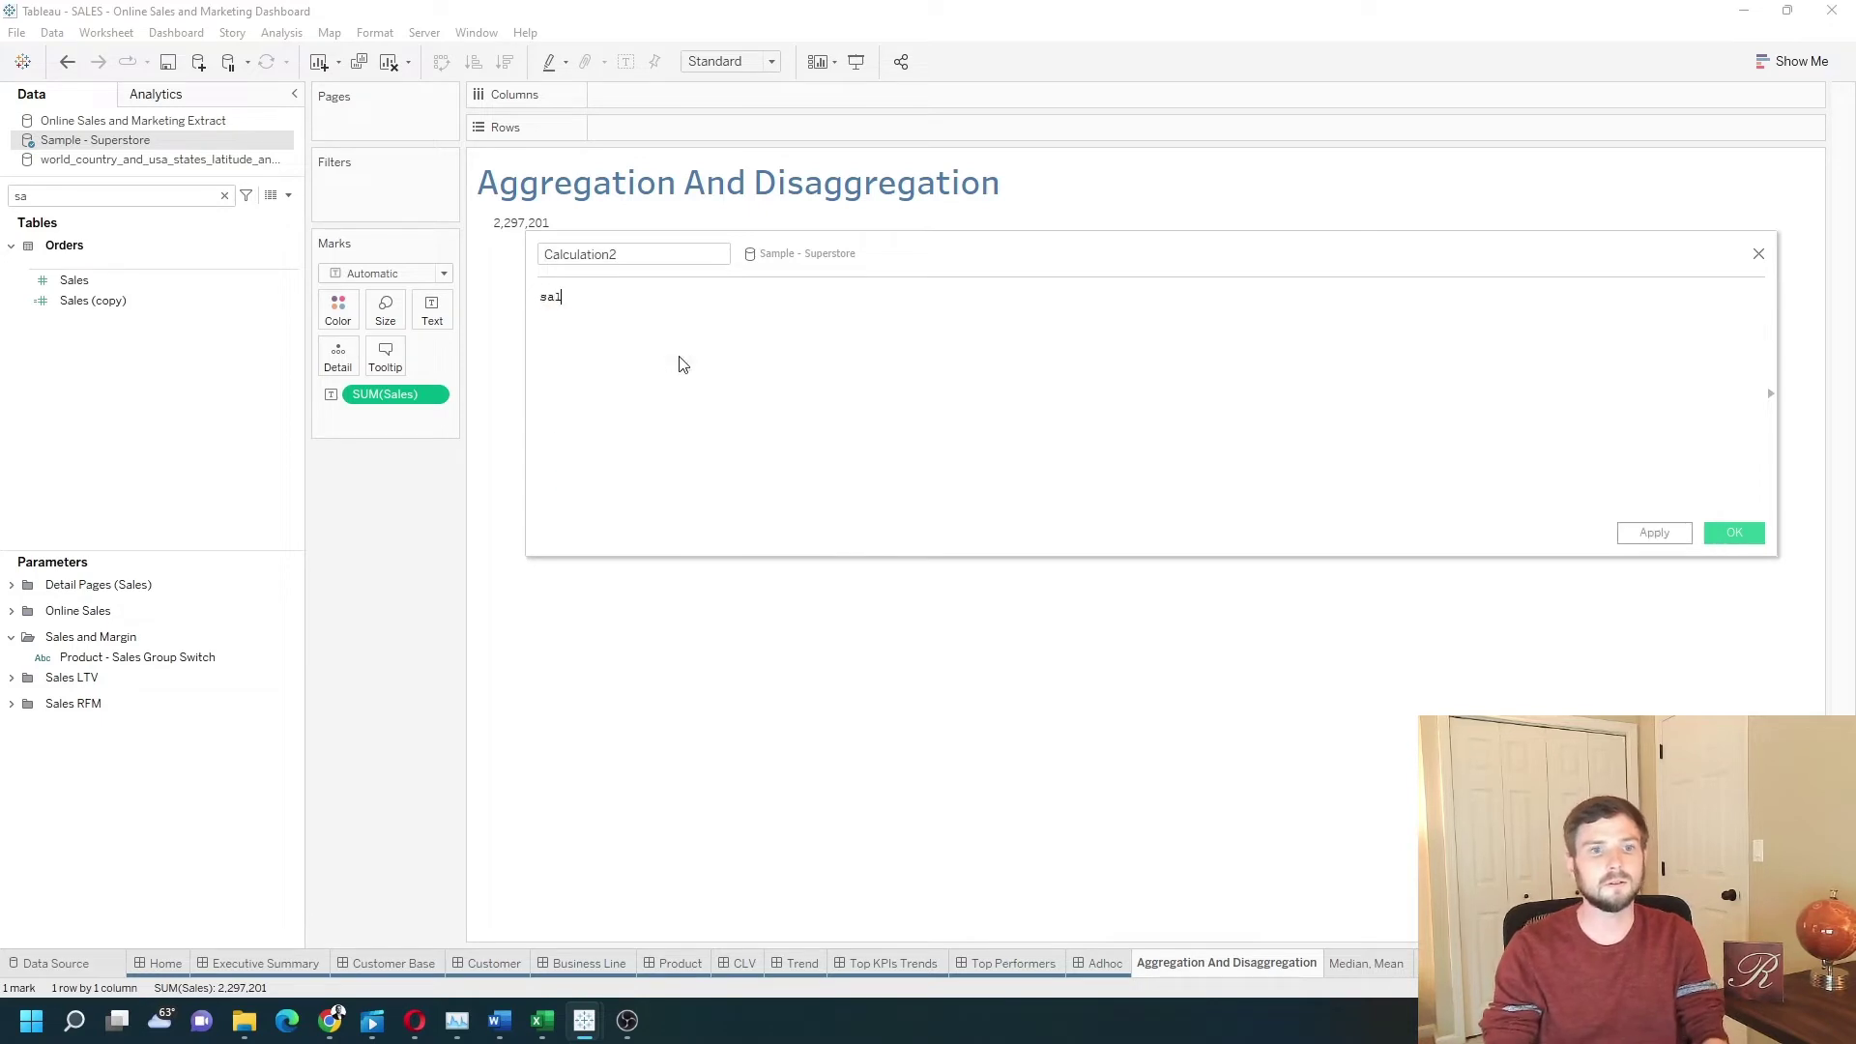
{"action": "key", "text": "Return"}
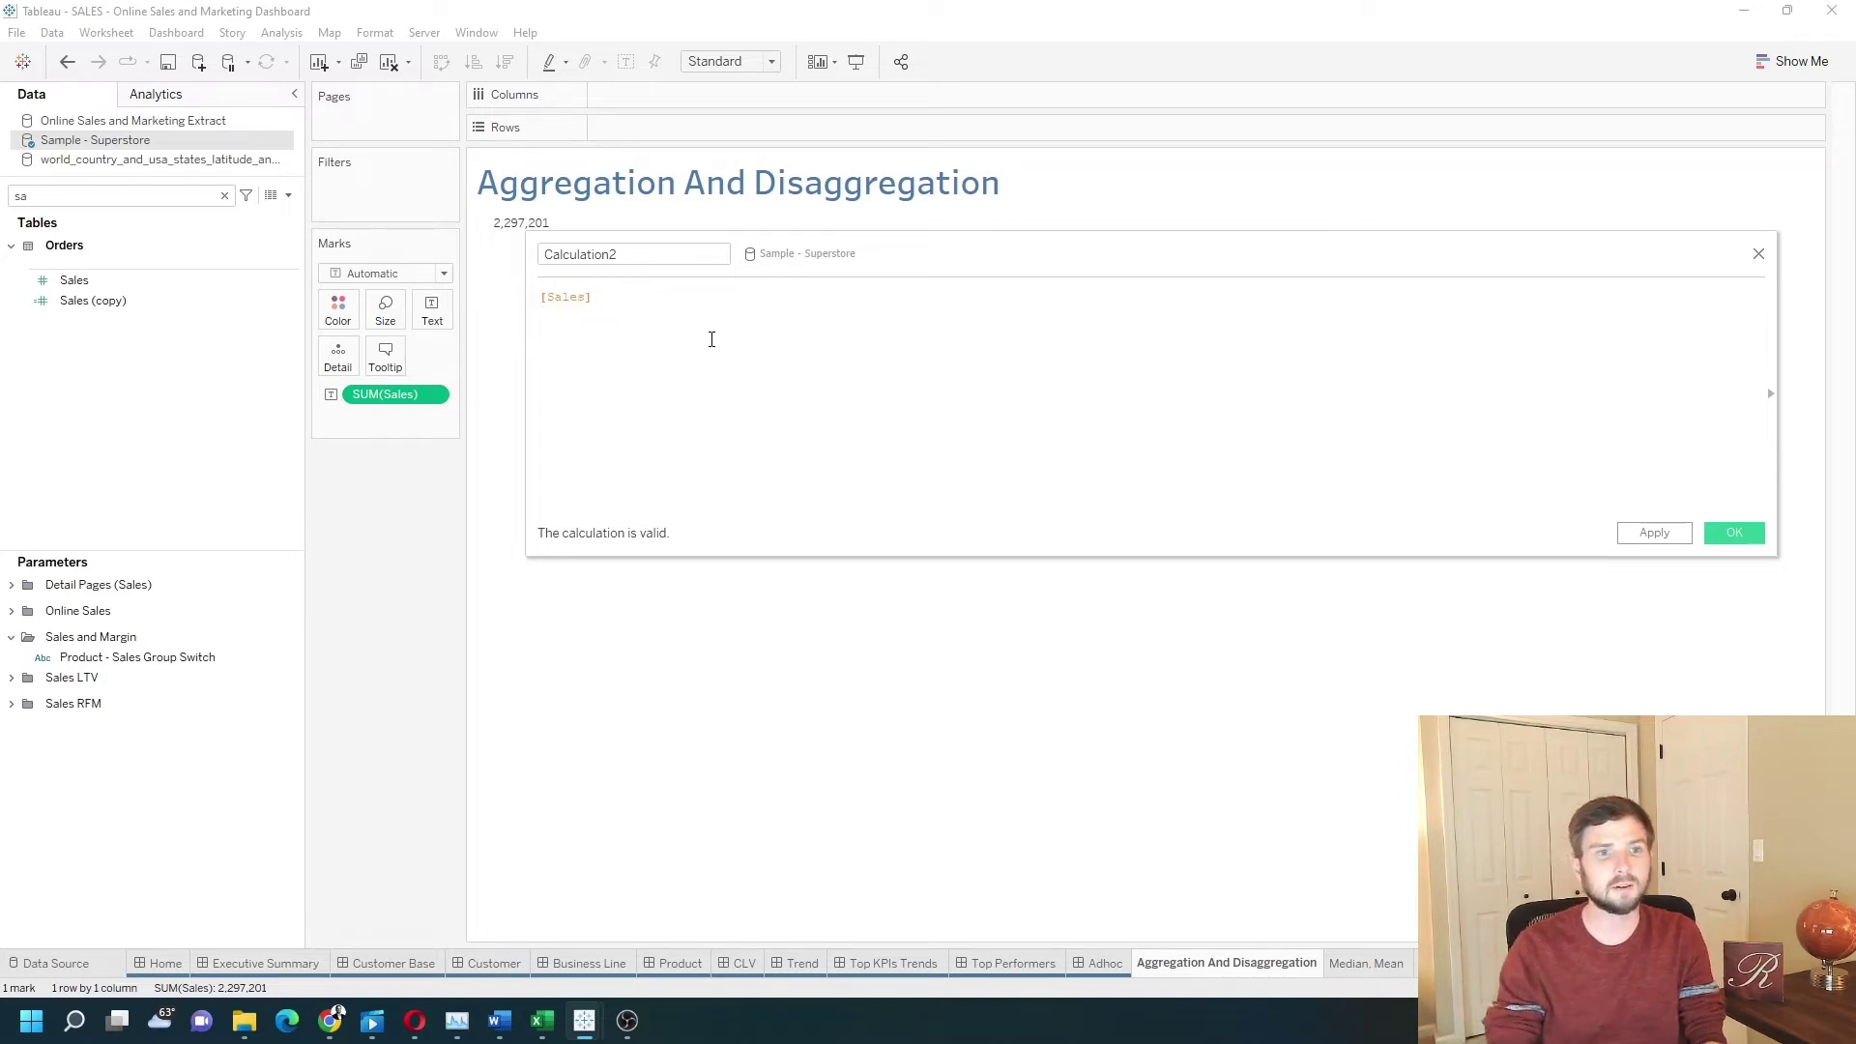
{"action": "type", "text": "sum("}
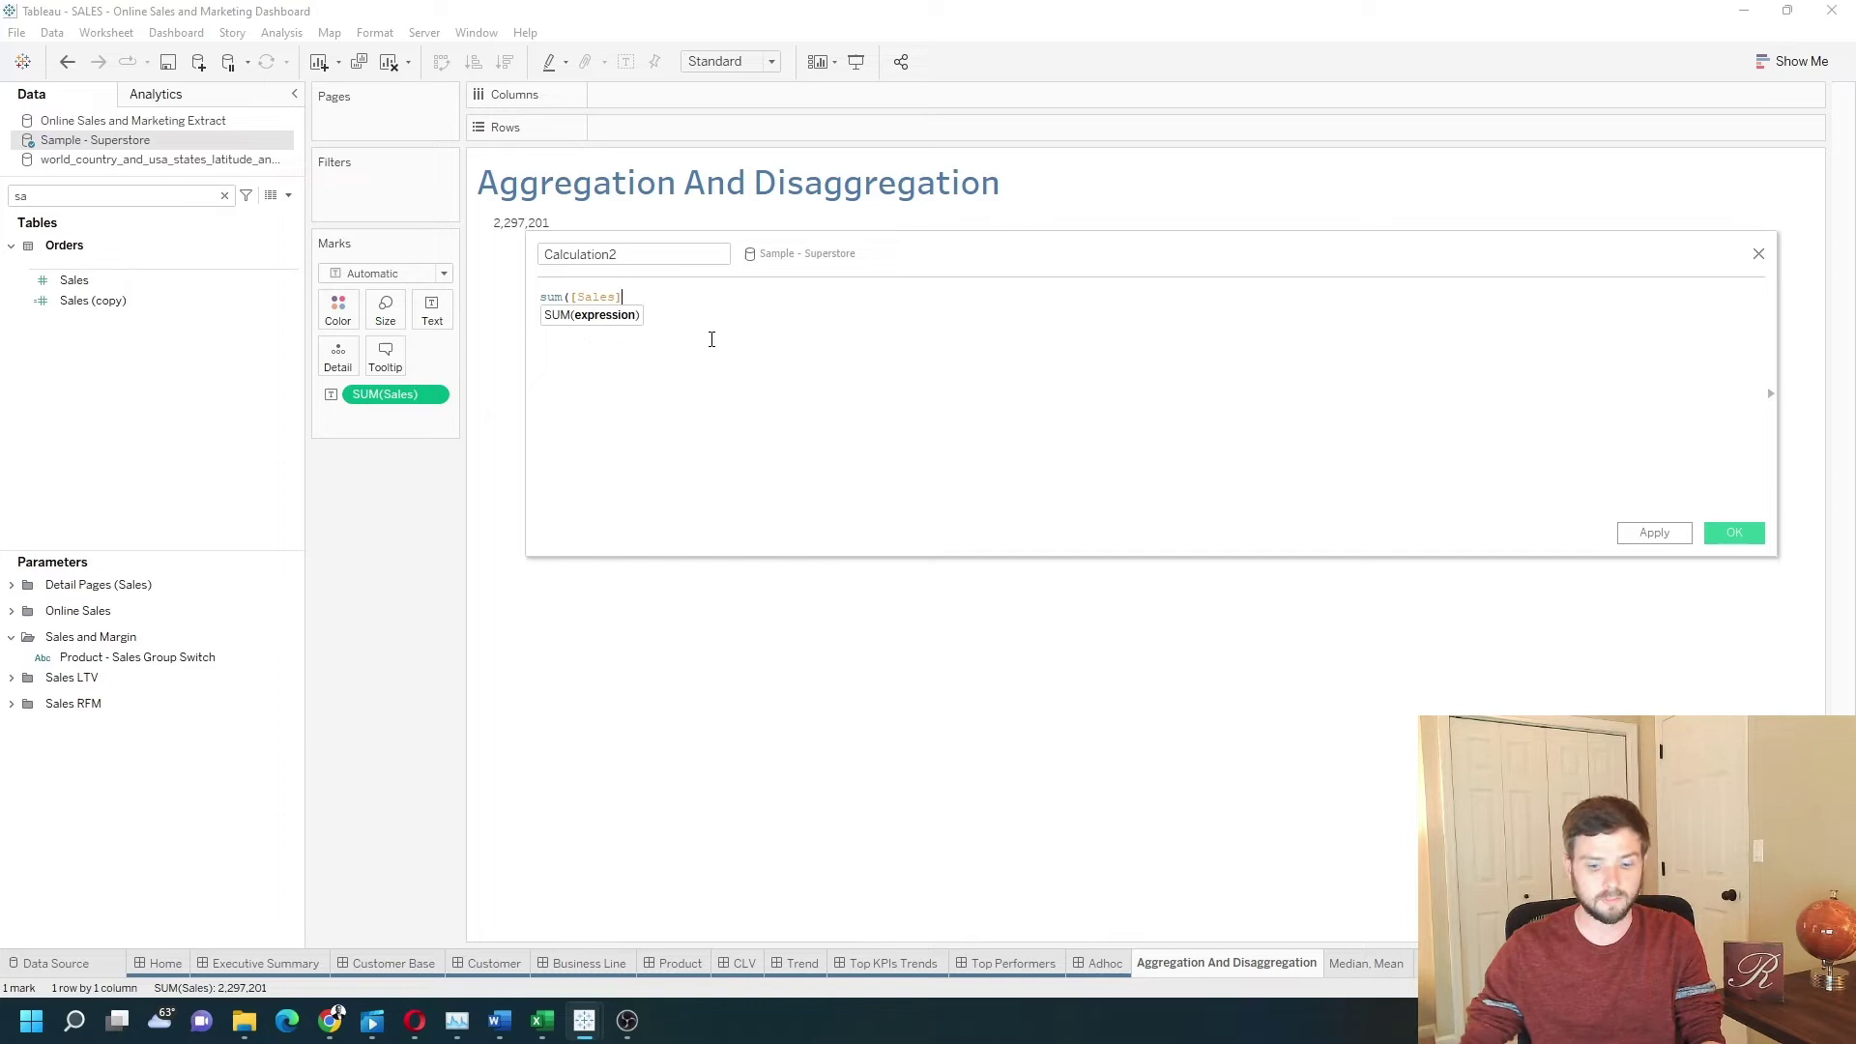
{"action": "type", "text": ")"}
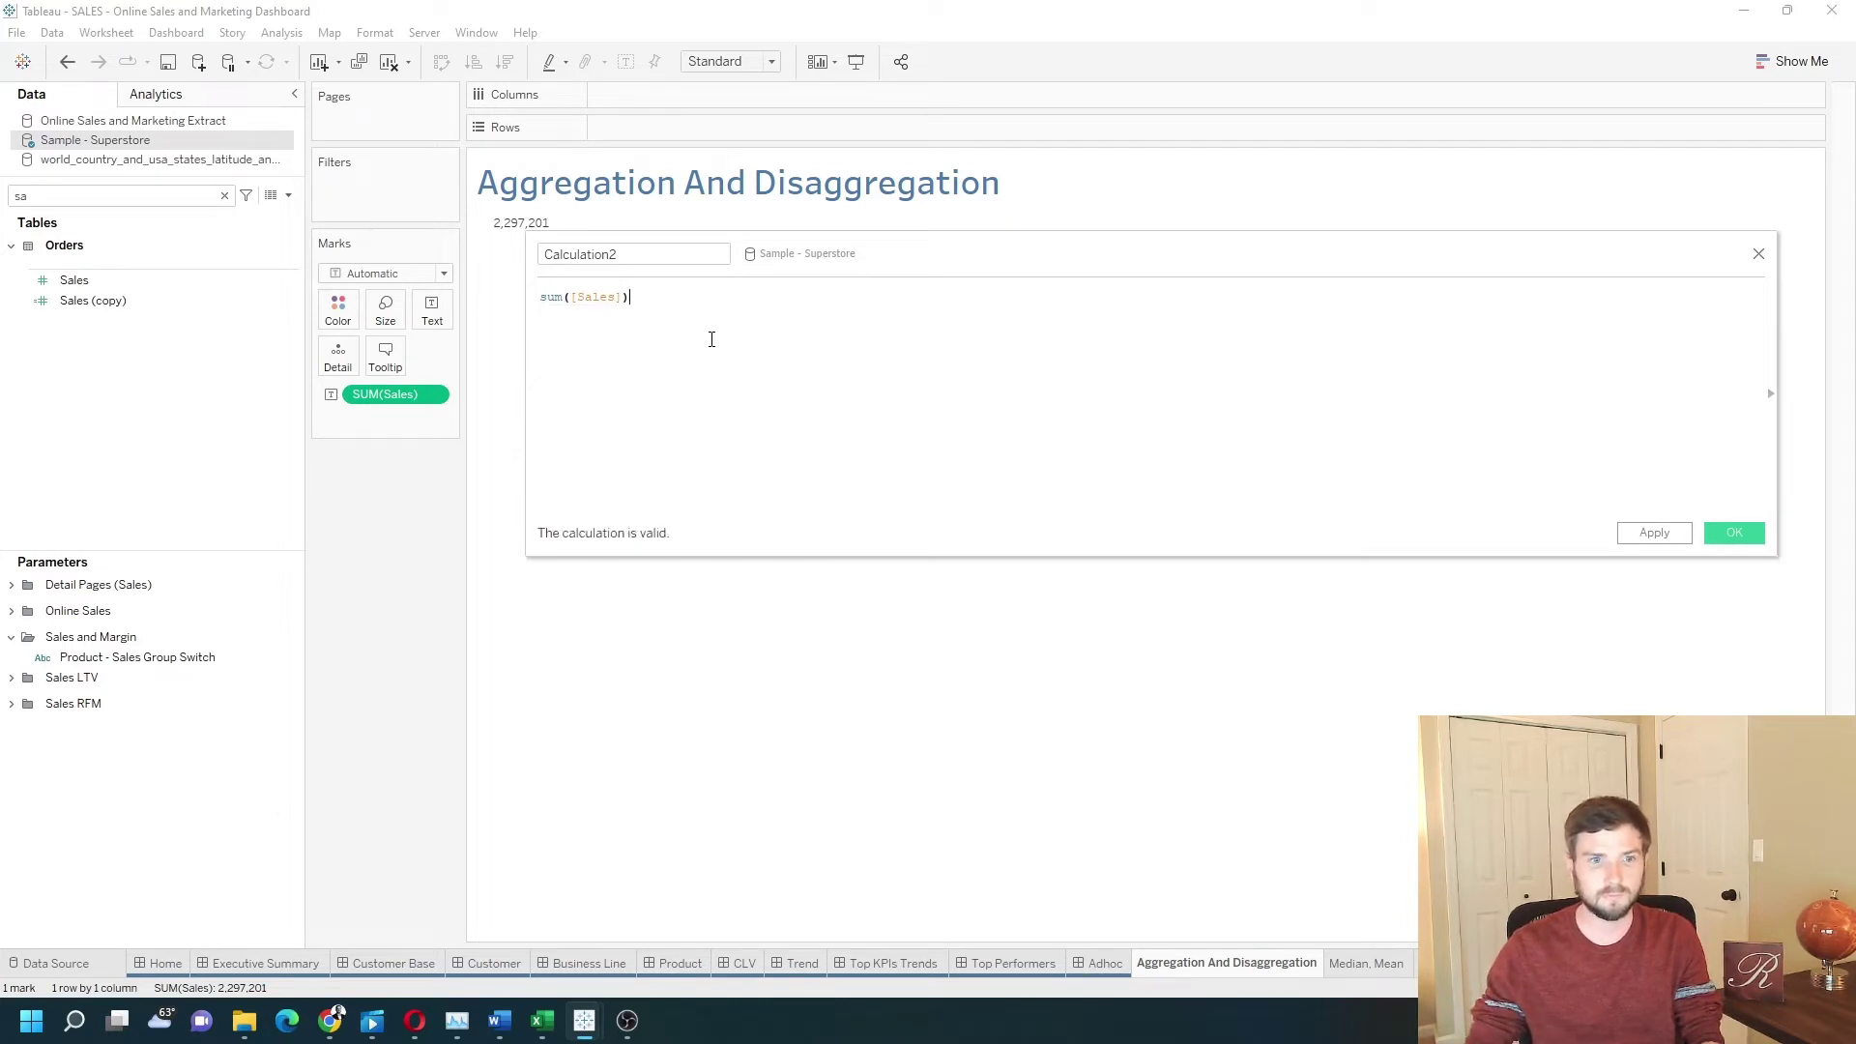
{"action": "left_click", "coordinate": [577, 297]}
{"action": "key", "text": "shift+Home"}
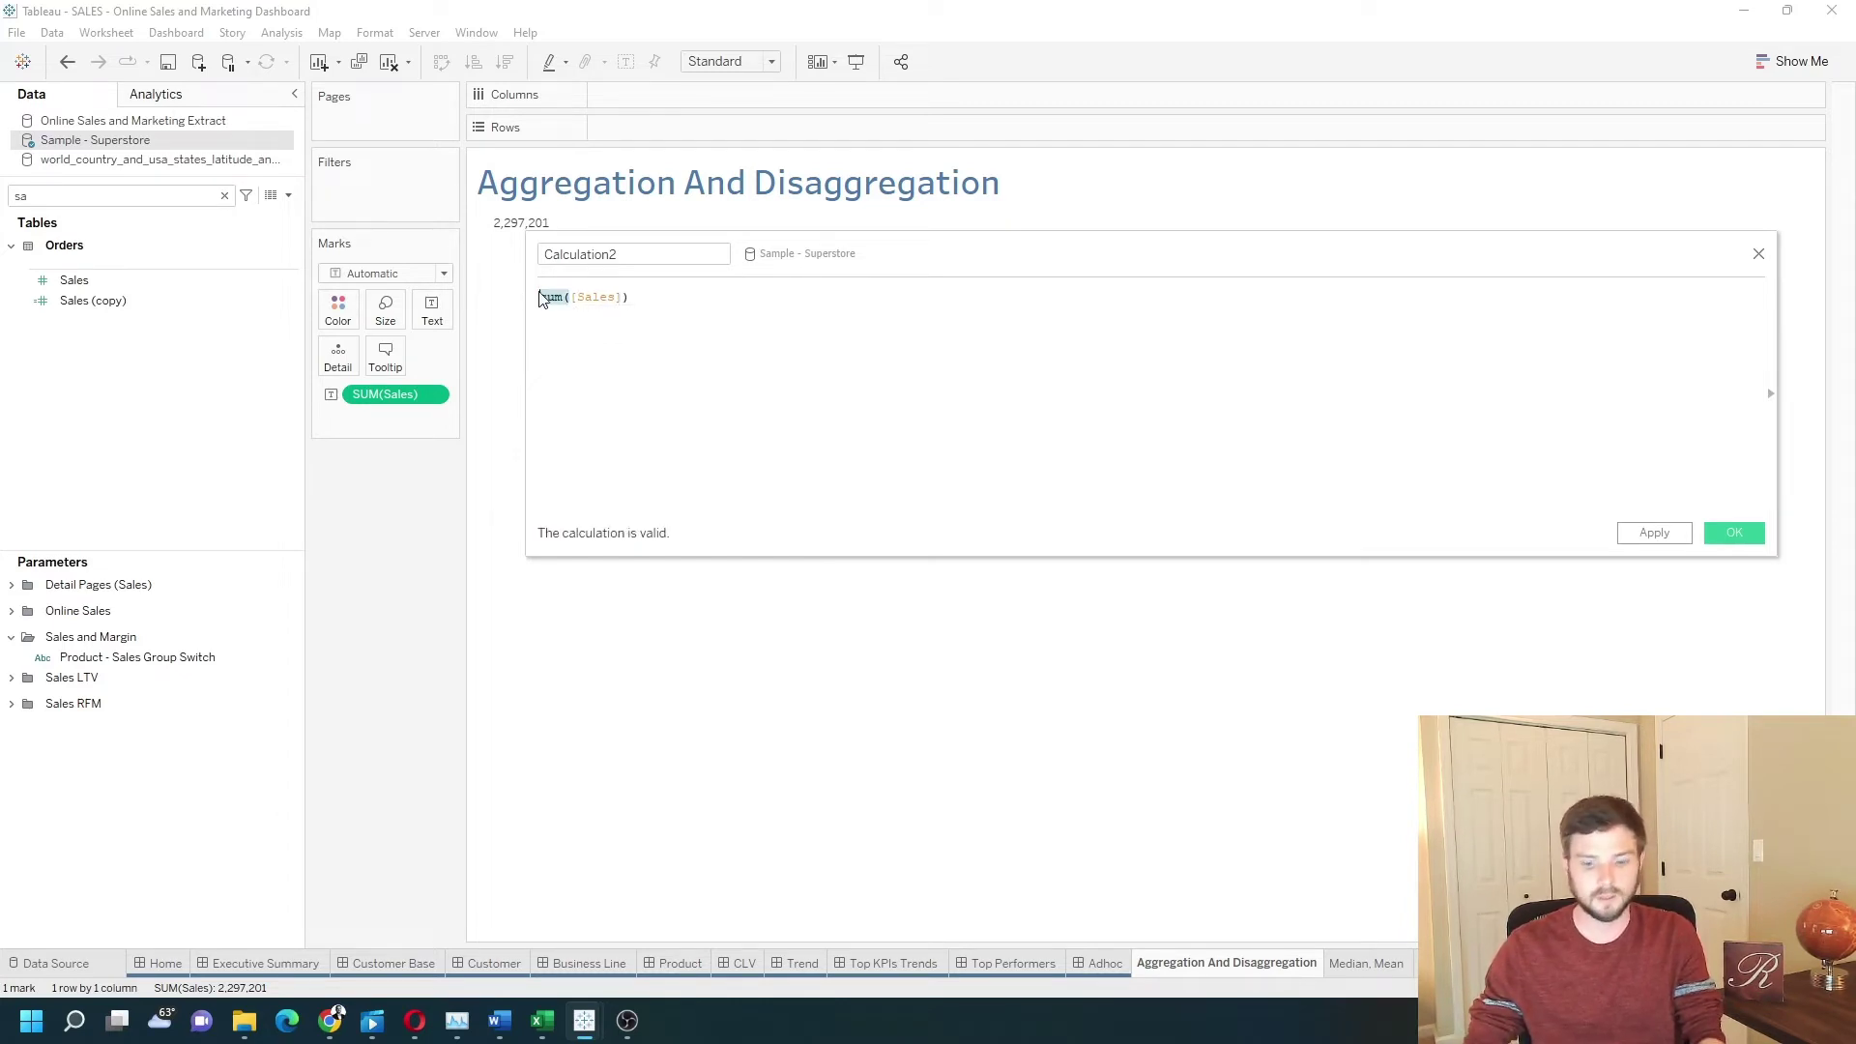
{"action": "key", "text": "BackSpace"}
{"action": "key", "text": "BackSpace"}
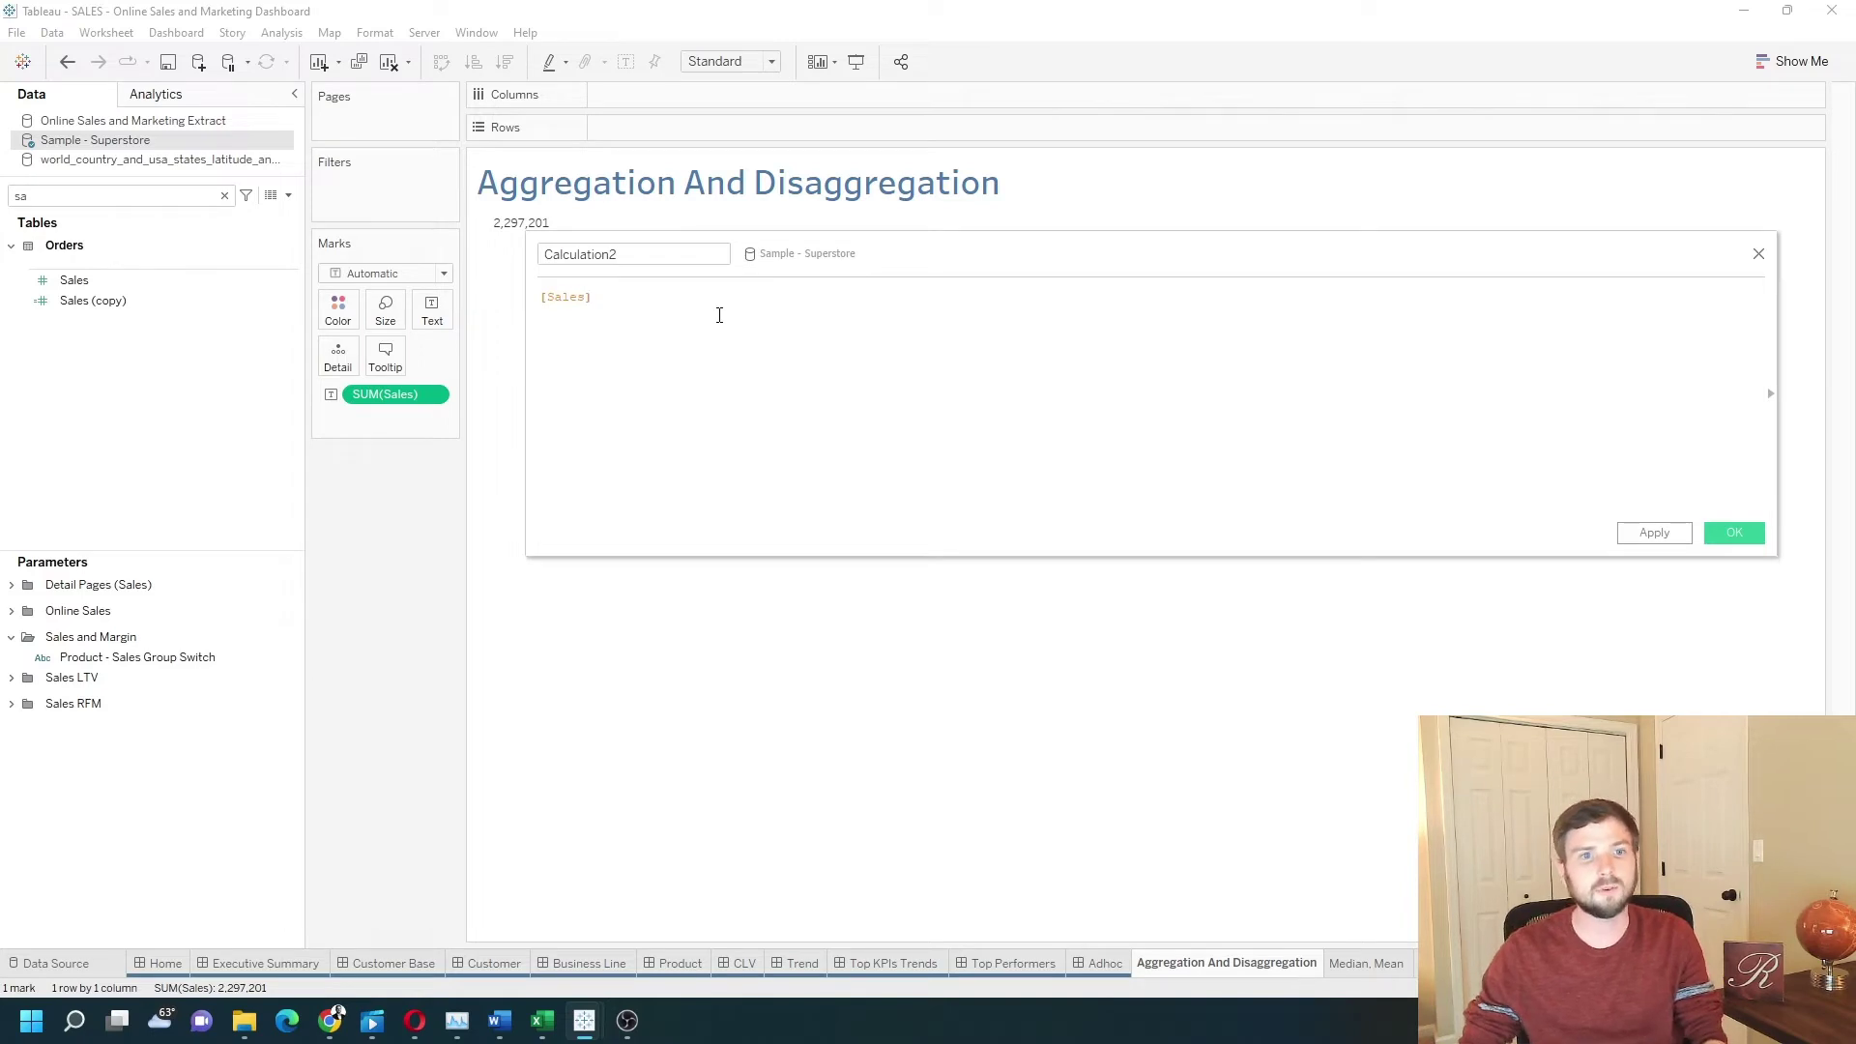
{"action": "left_click_drag", "start_coordinate": [750, 254], "coordinate": [744, 307]}
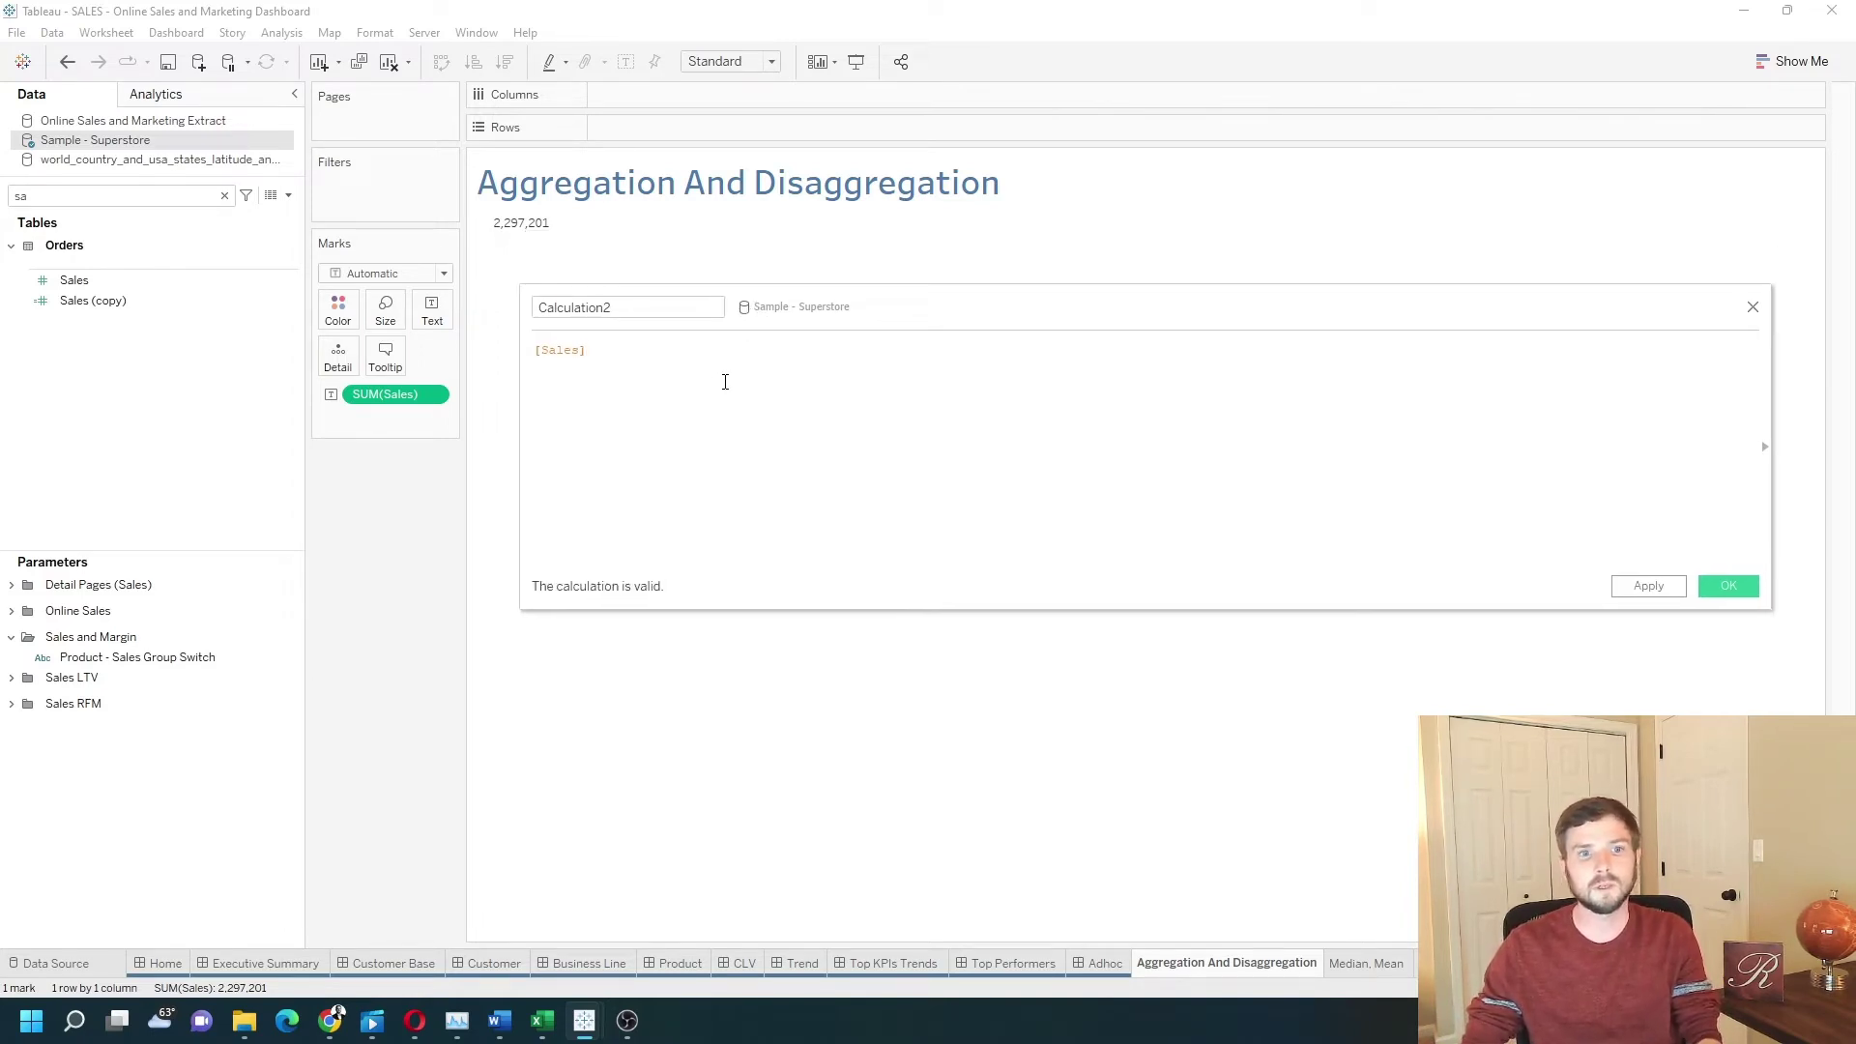
{"action": "type", "text": "/Profit"}
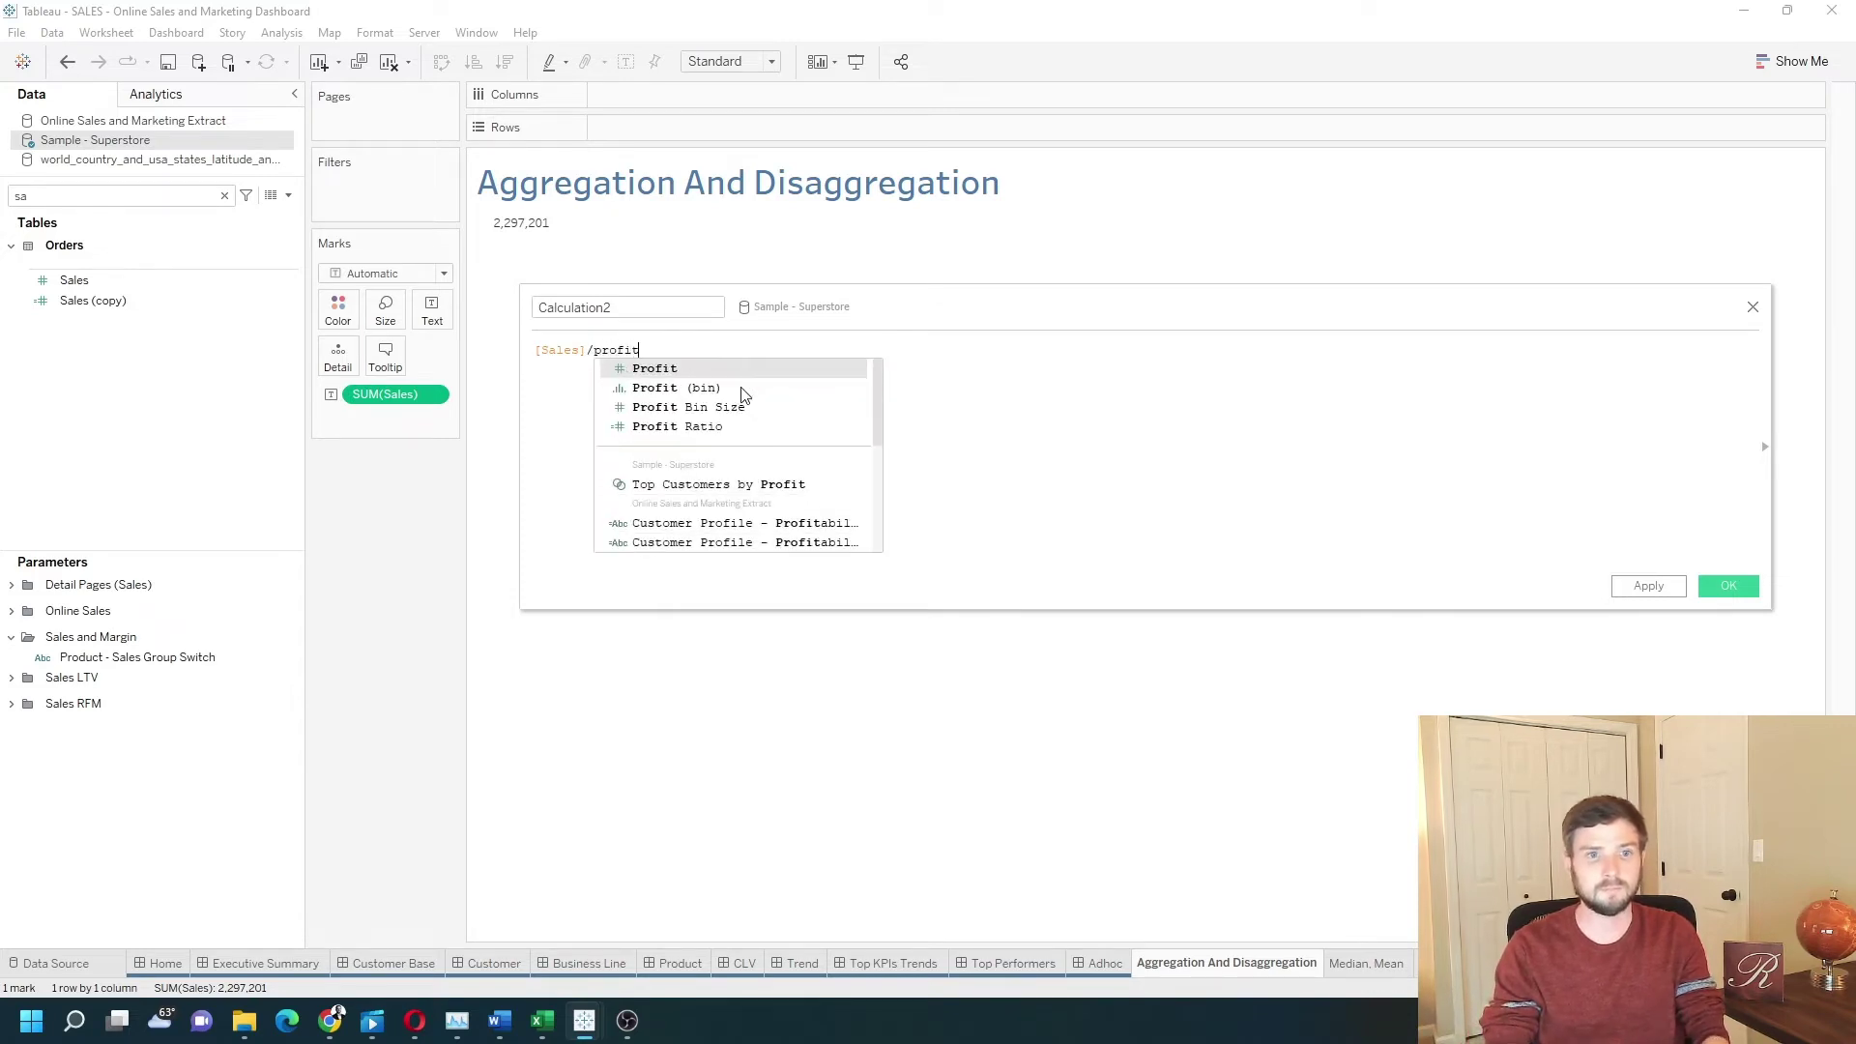
{"action": "key", "text": "Return"}
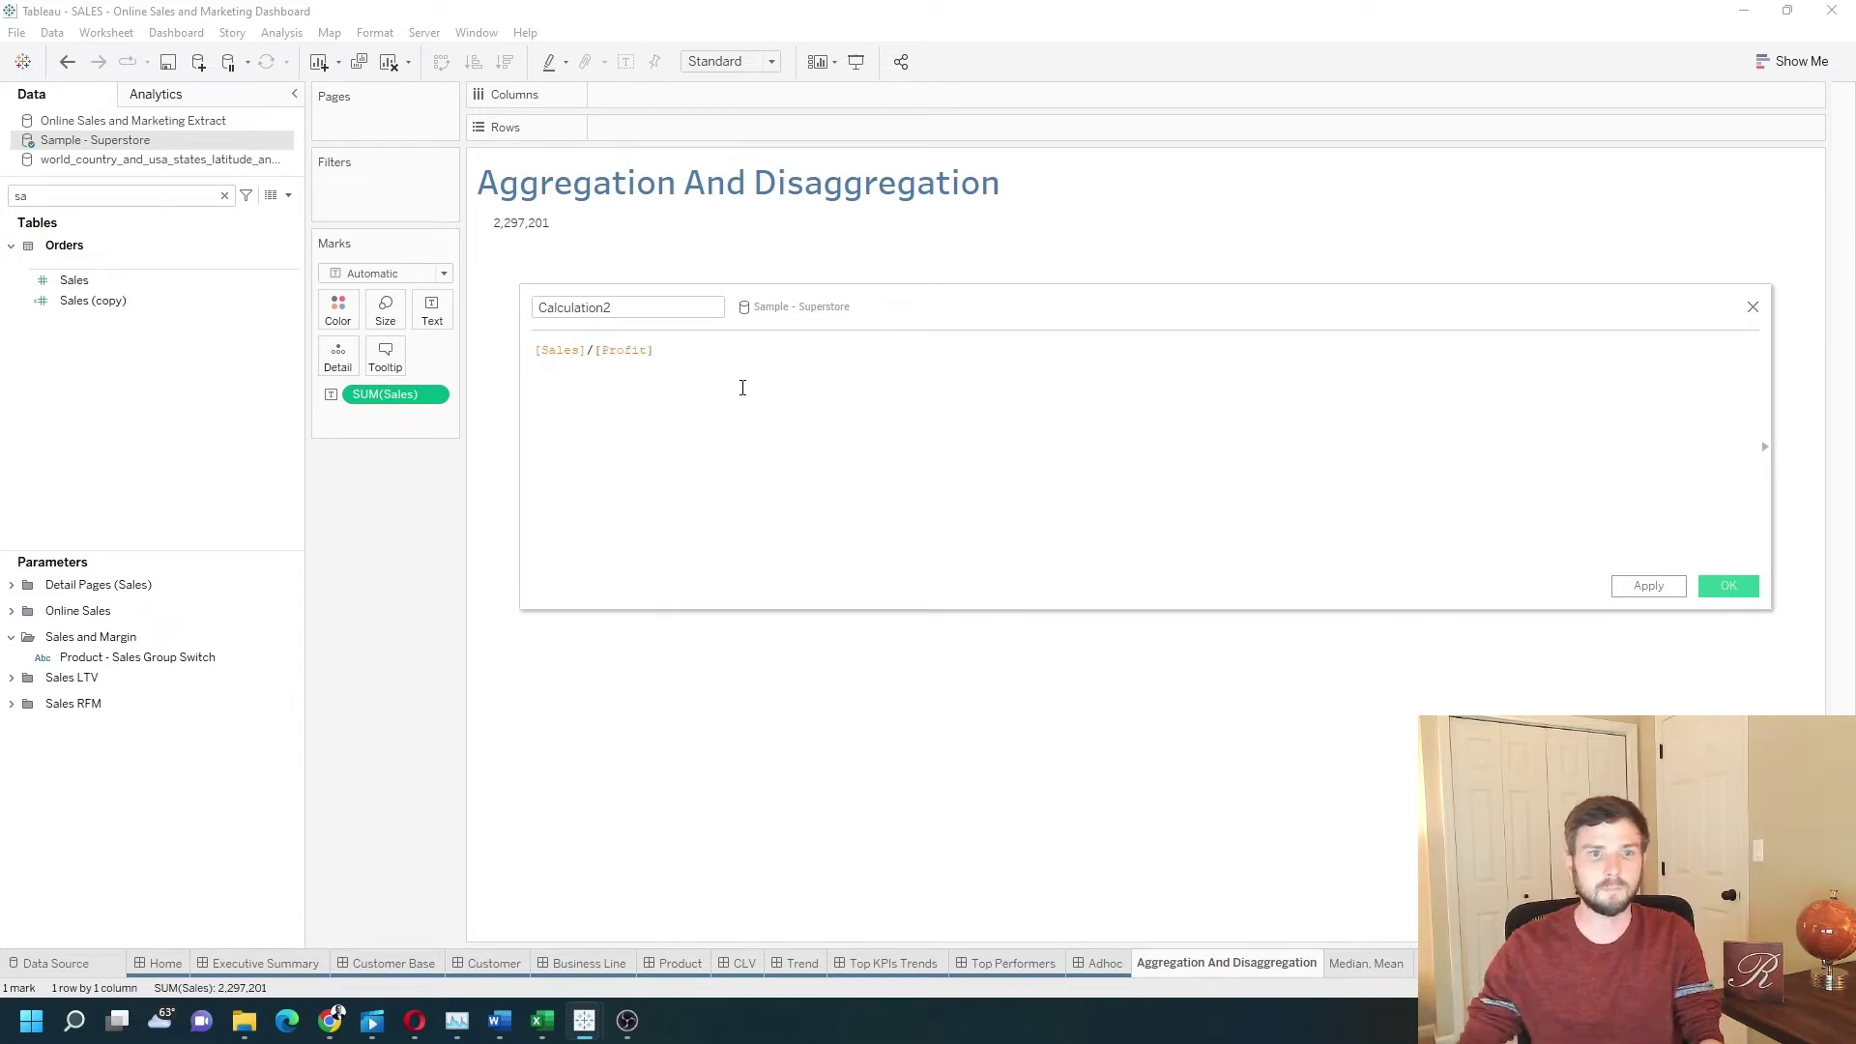
Name the calculated field 'Sales / Profit' and save it
{"action": "left_click", "coordinate": [629, 305]}
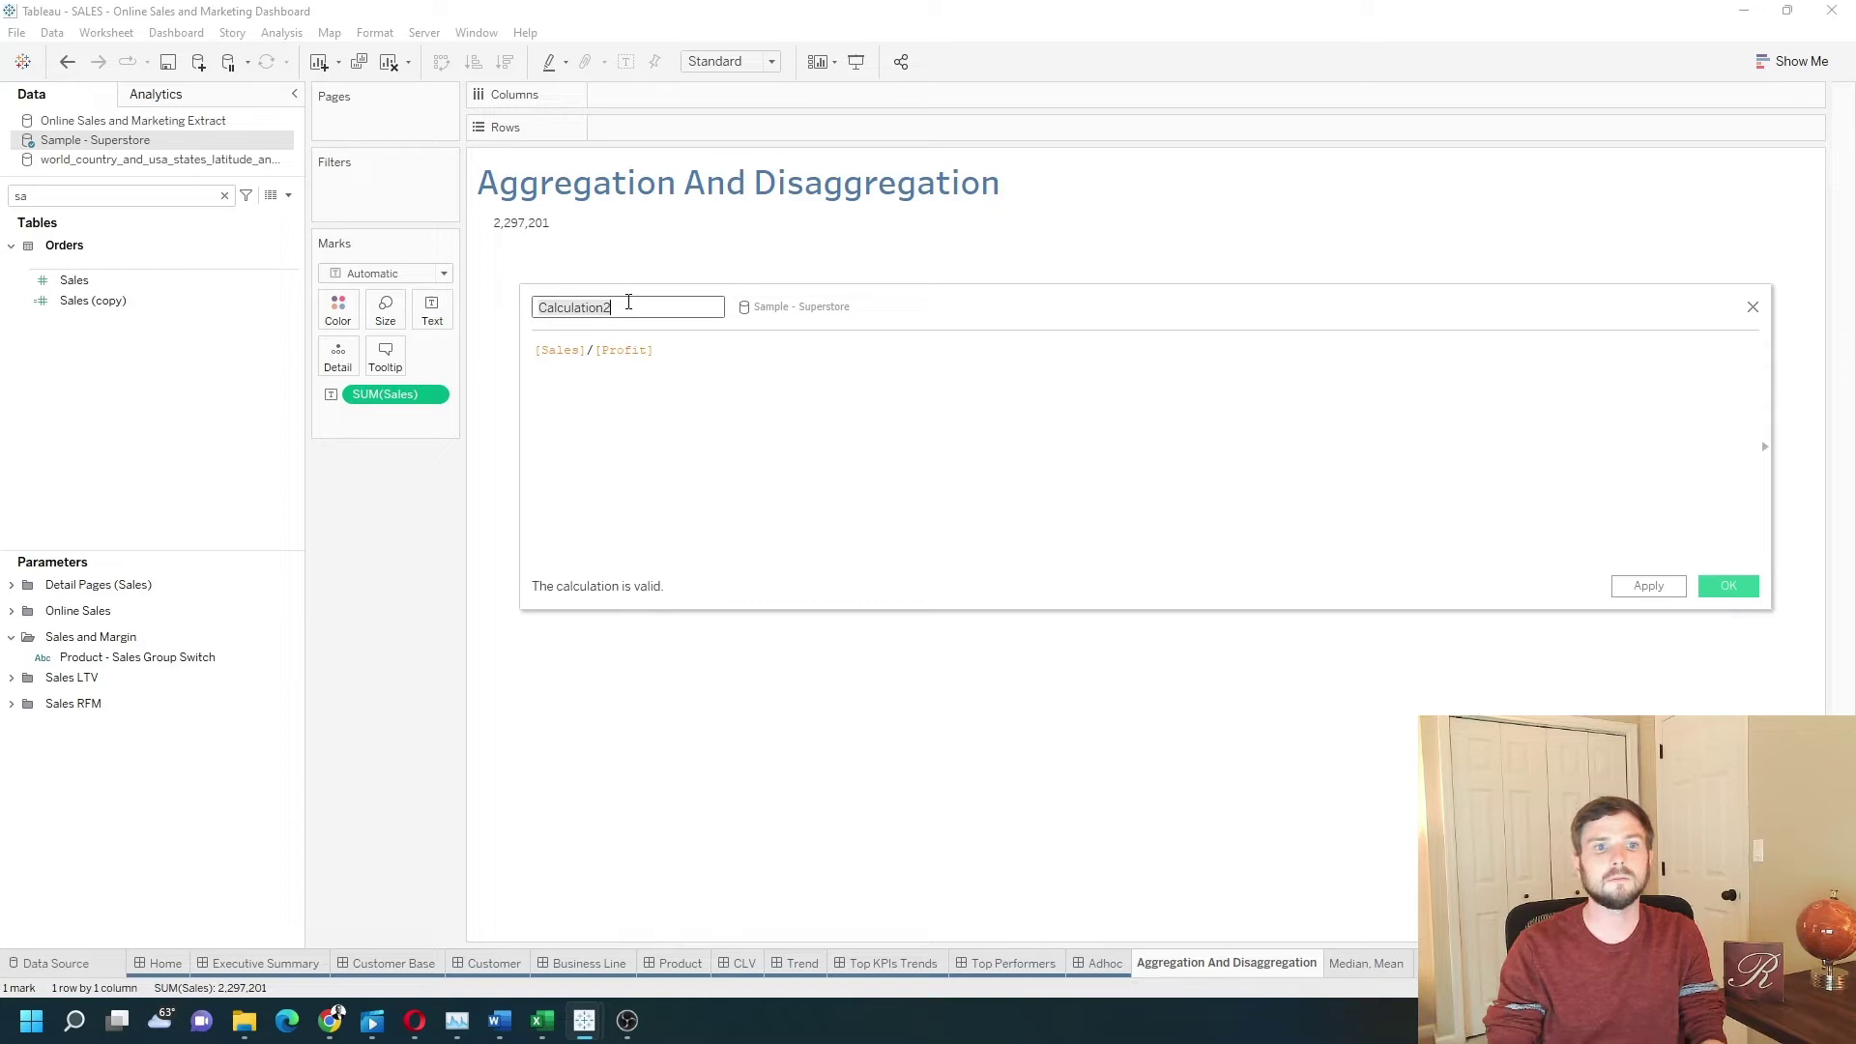
{"action": "type", "text": "Sa"}
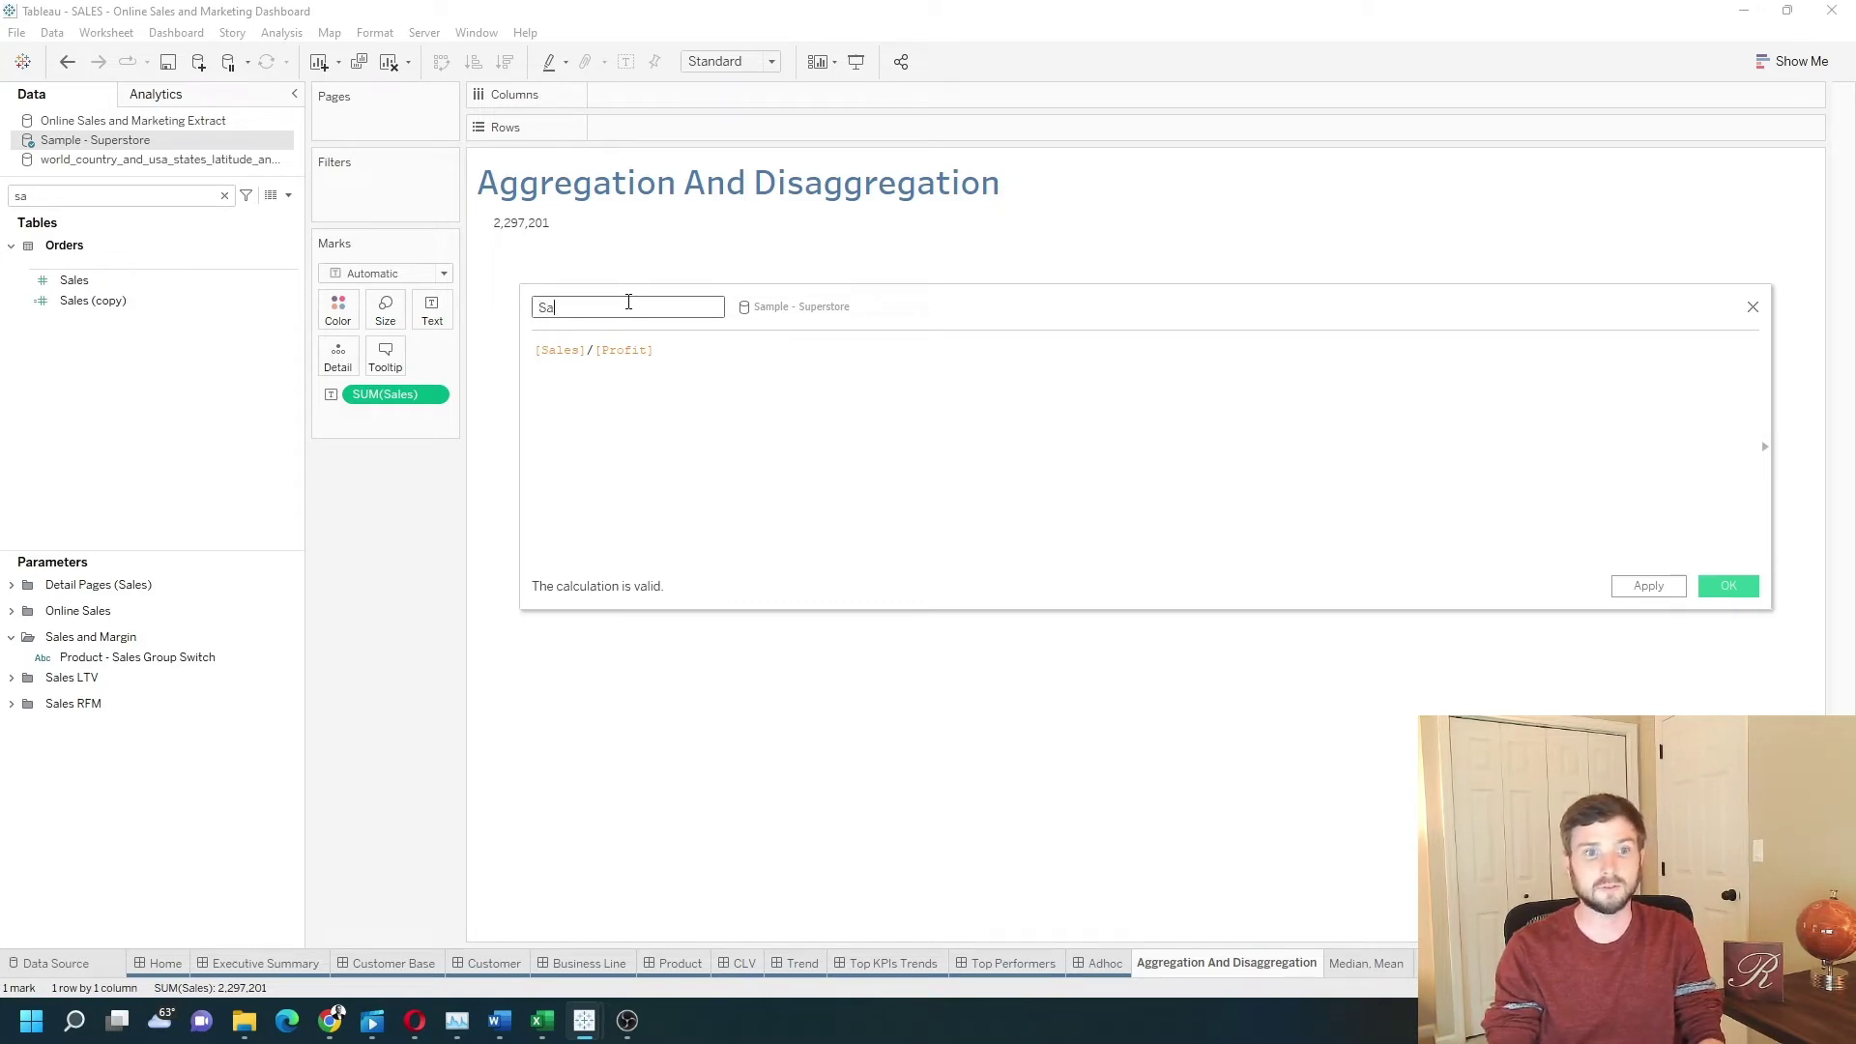
{"action": "type", "text": "les / Profit"}
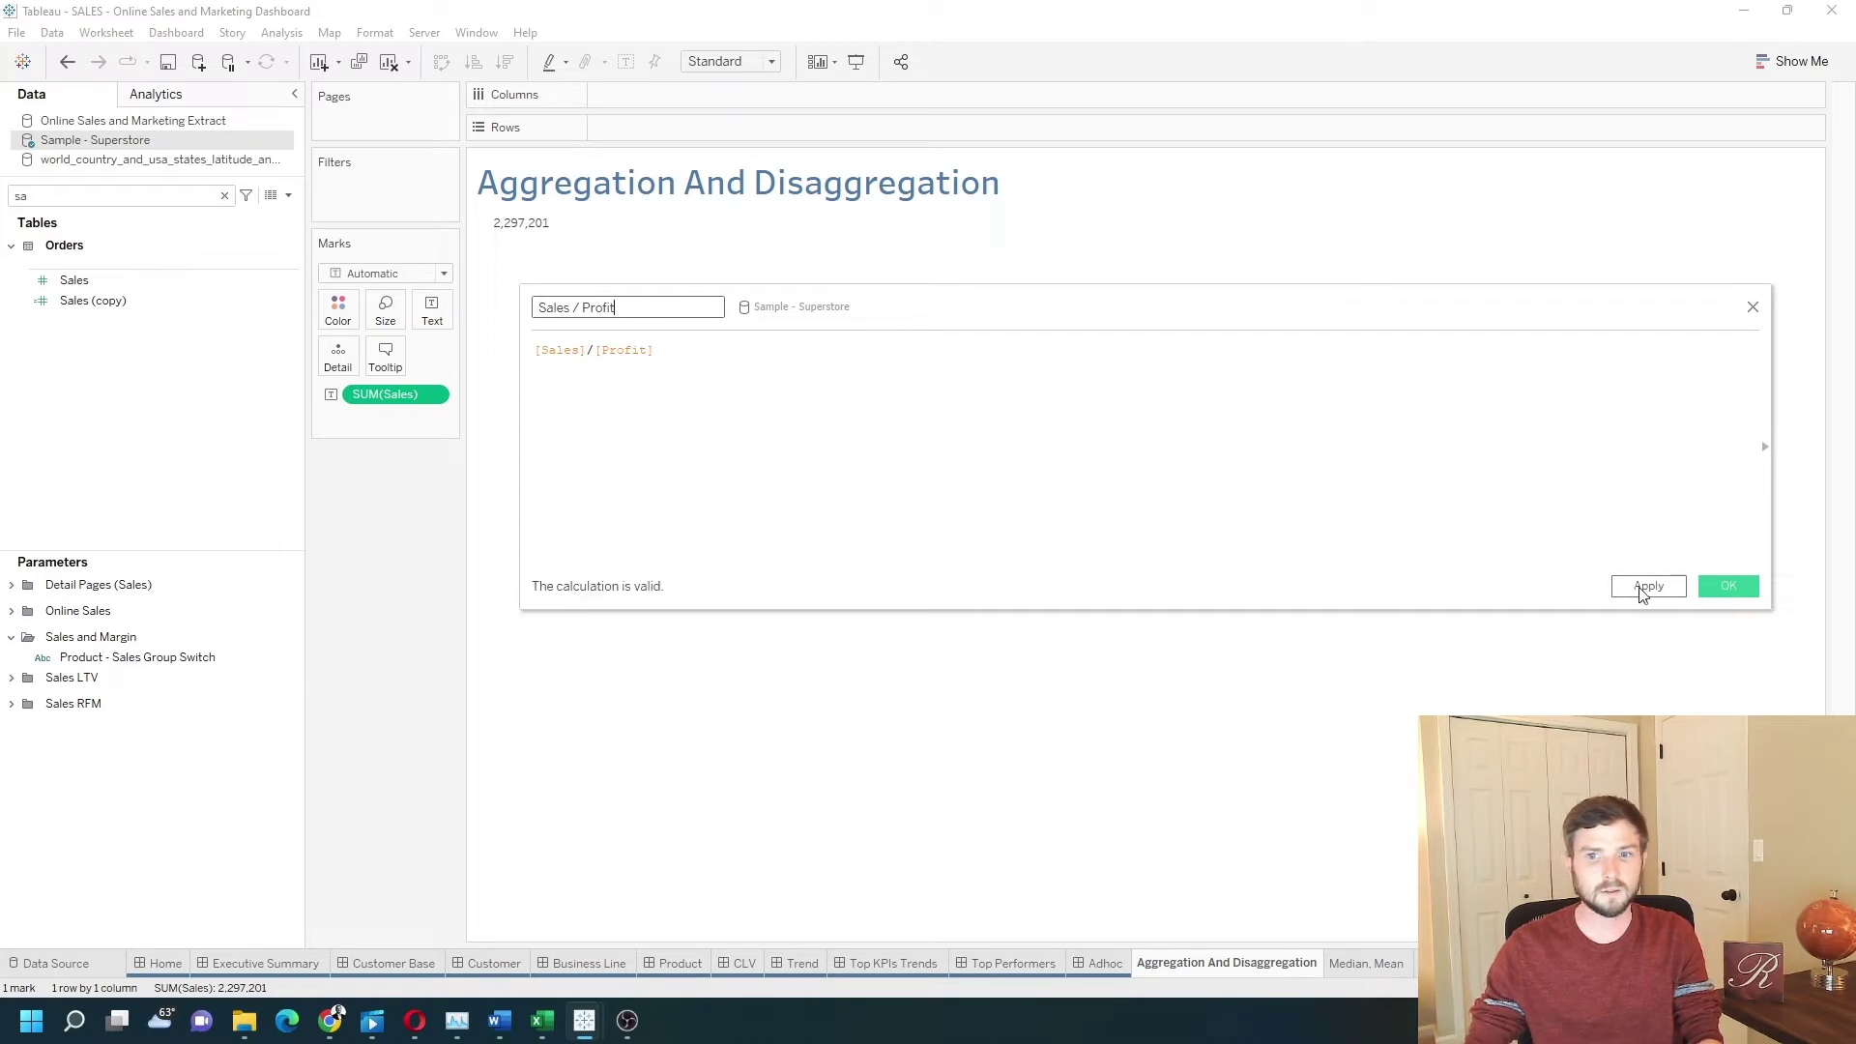
{"action": "left_click", "coordinate": [1645, 585]}
{"action": "left_click", "coordinate": [1727, 586]}
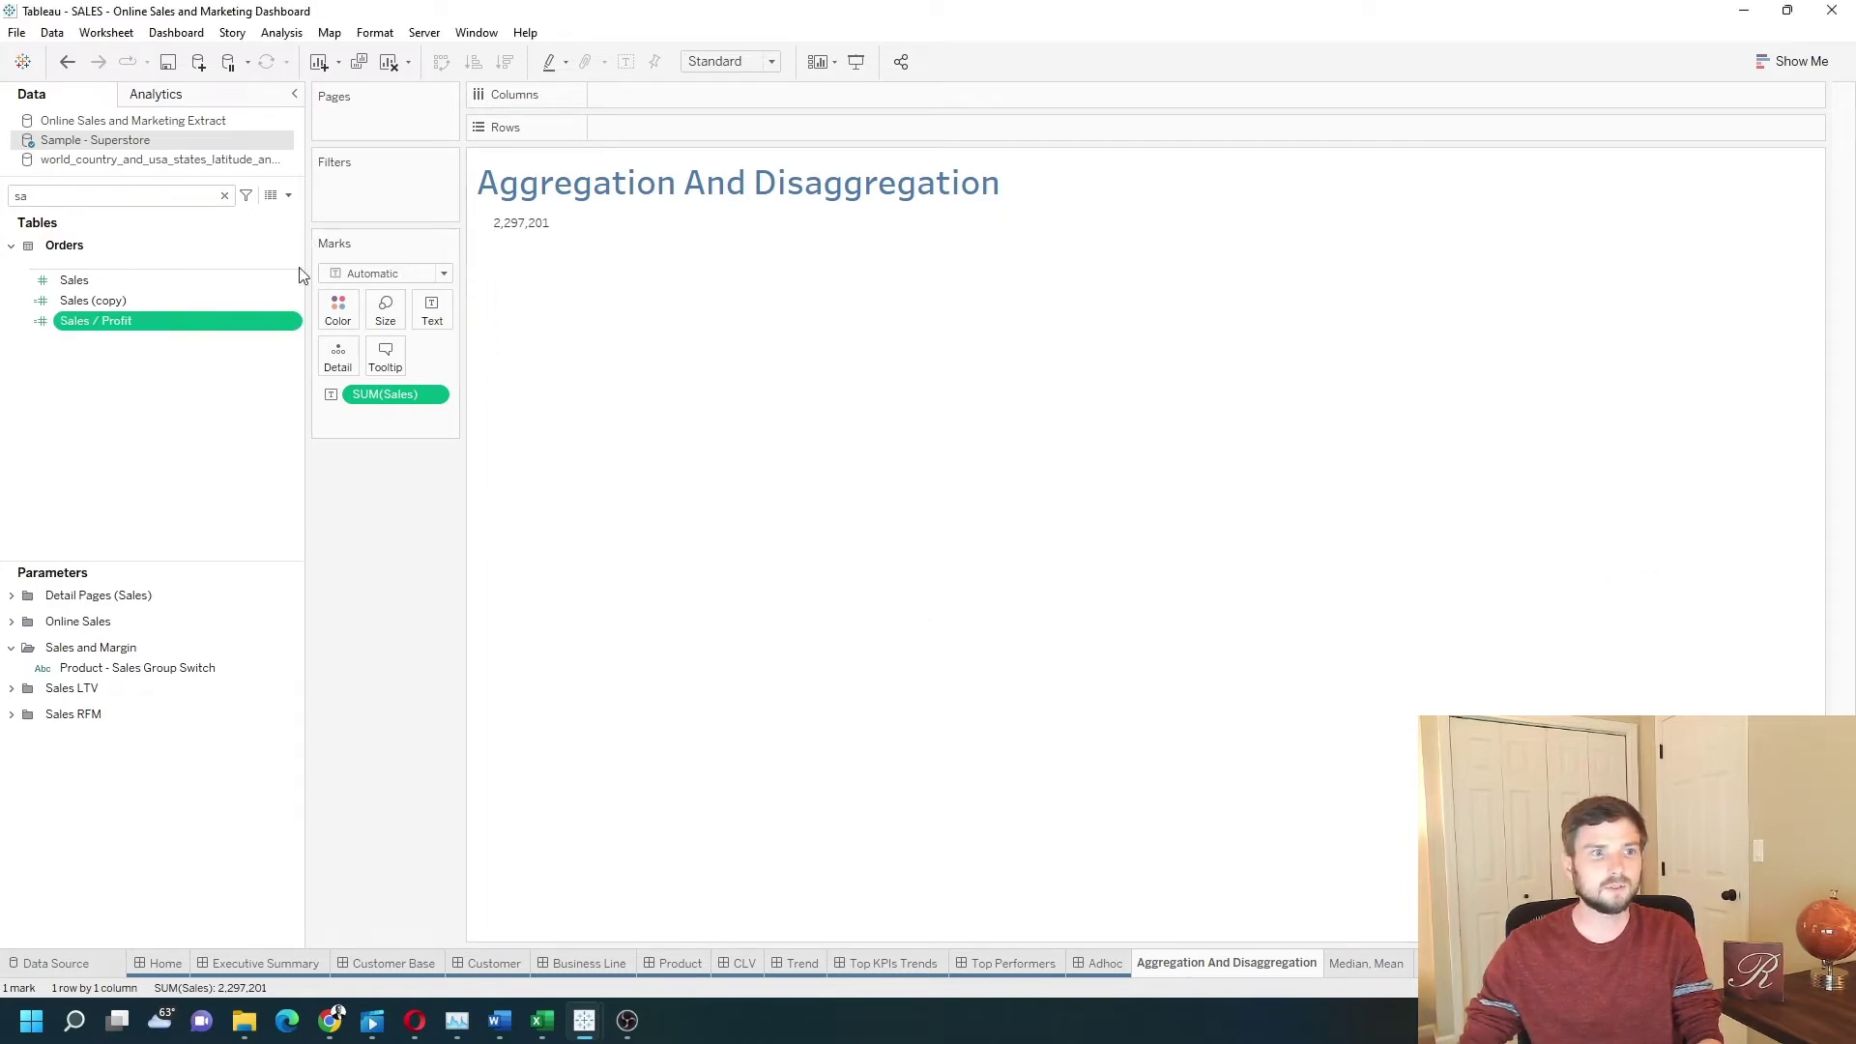
Put Sales and Profit on Rows, charting SUM(Sales) and SUM(Profit) as two bars
{"action": "left_click", "coordinate": [232, 282], "text": "ctrl"}
{"action": "left_click_drag", "start_coordinate": [133, 293], "coordinate": [684, 133]}
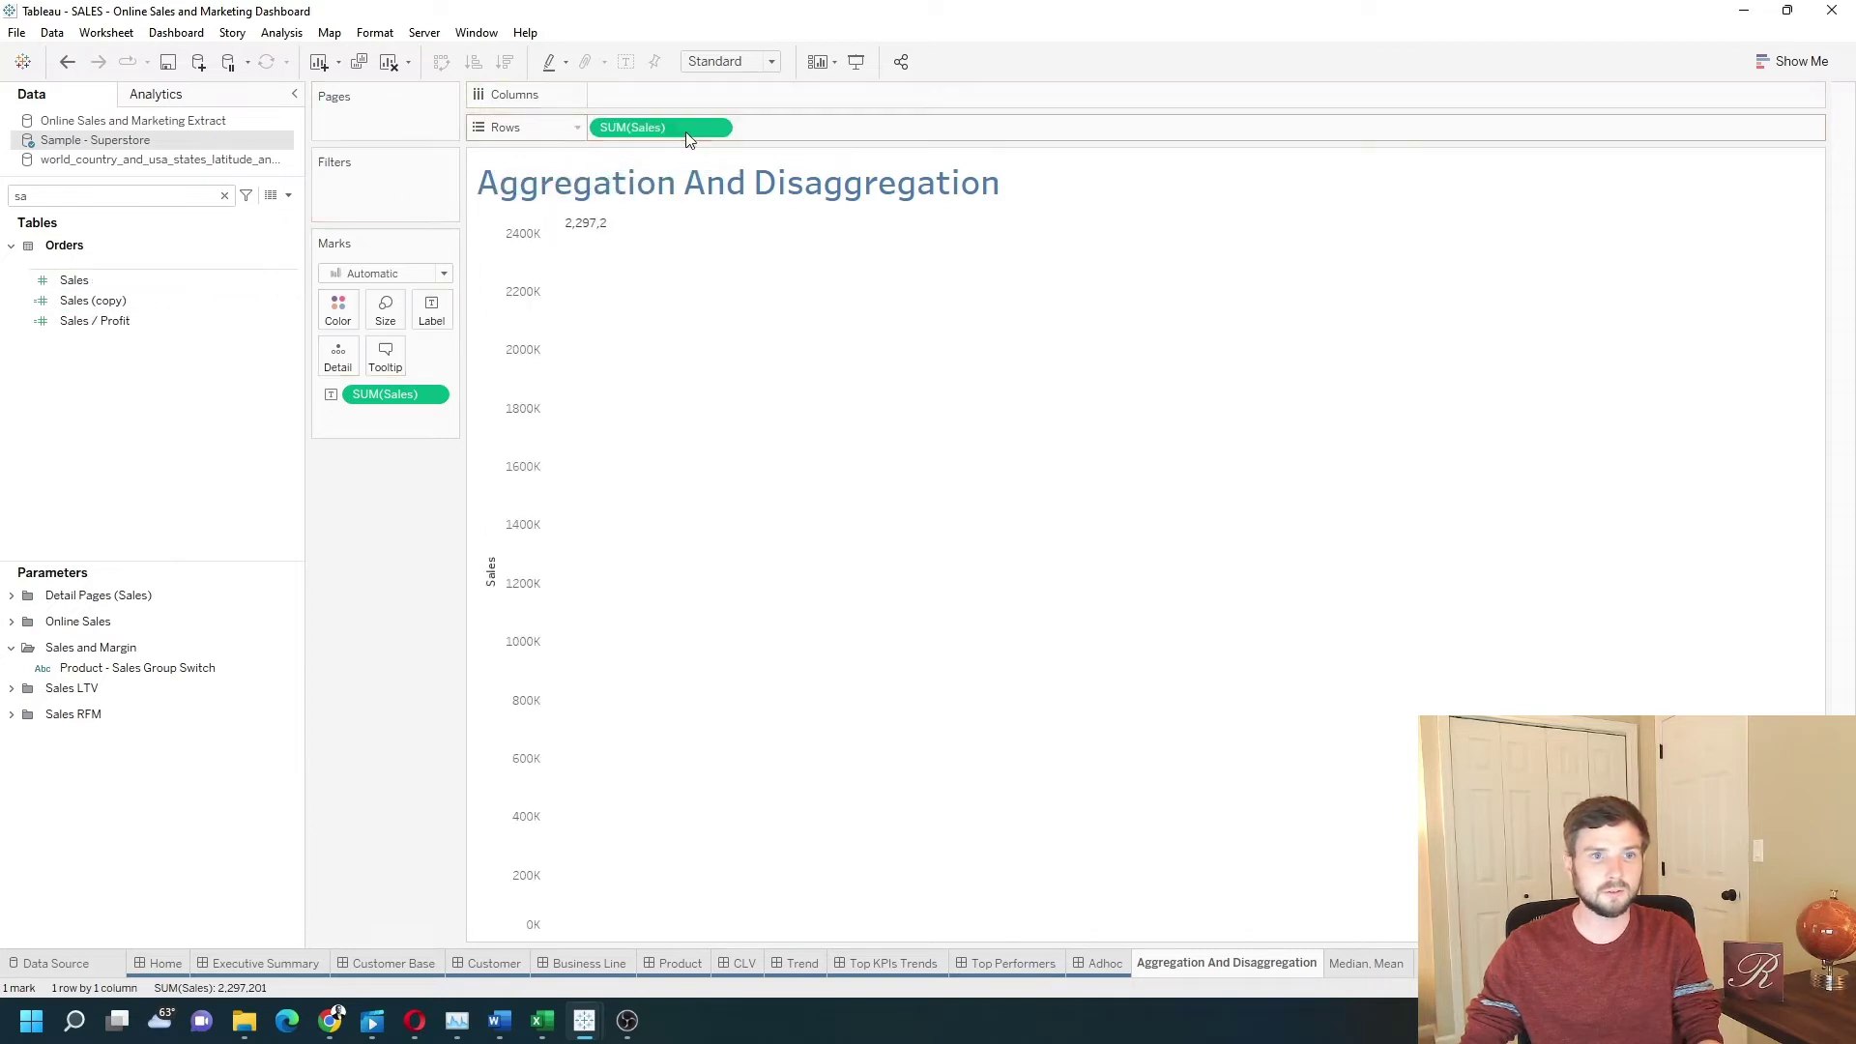
{"action": "left_click", "coordinate": [146, 198]}
{"action": "key", "text": "BackSpace"}
{"action": "key", "text": "BackSpace"}
{"action": "type", "text": "profi"}
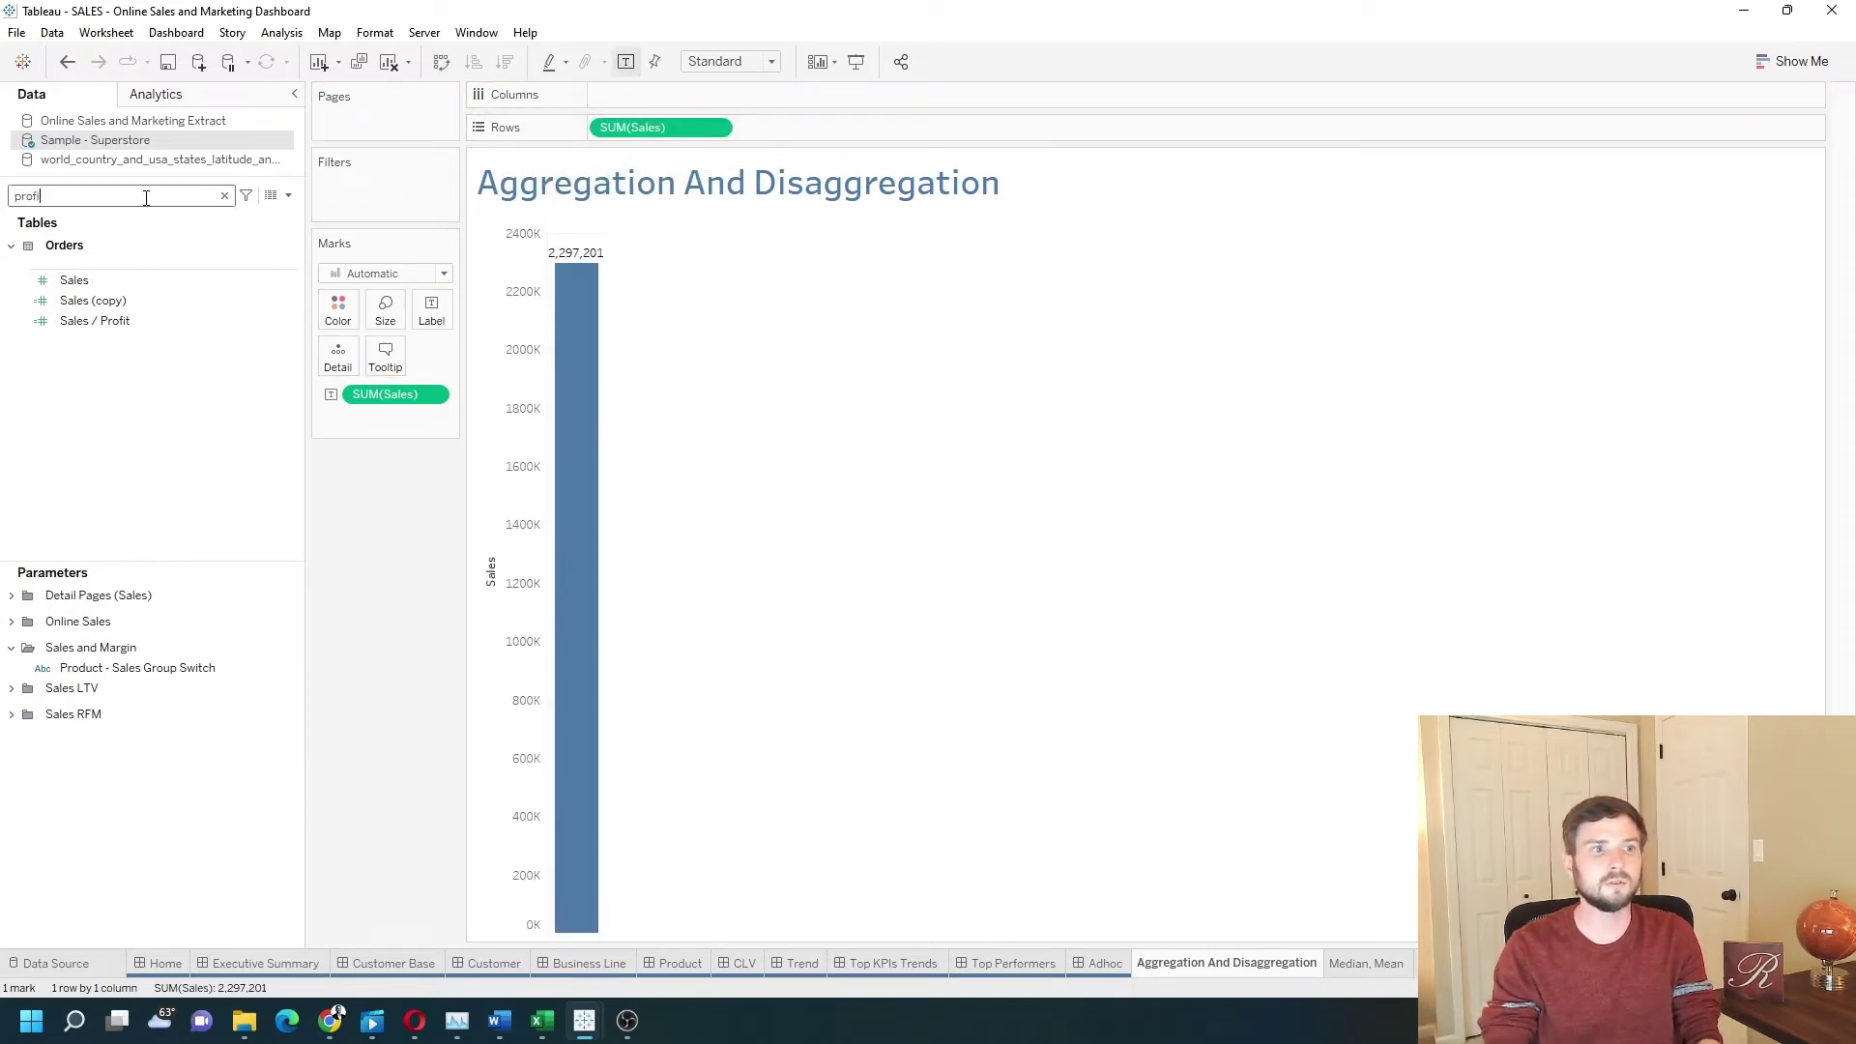
{"action": "type", "text": "t"}
{"action": "left_click_drag", "start_coordinate": [118, 309], "coordinate": [835, 127]}
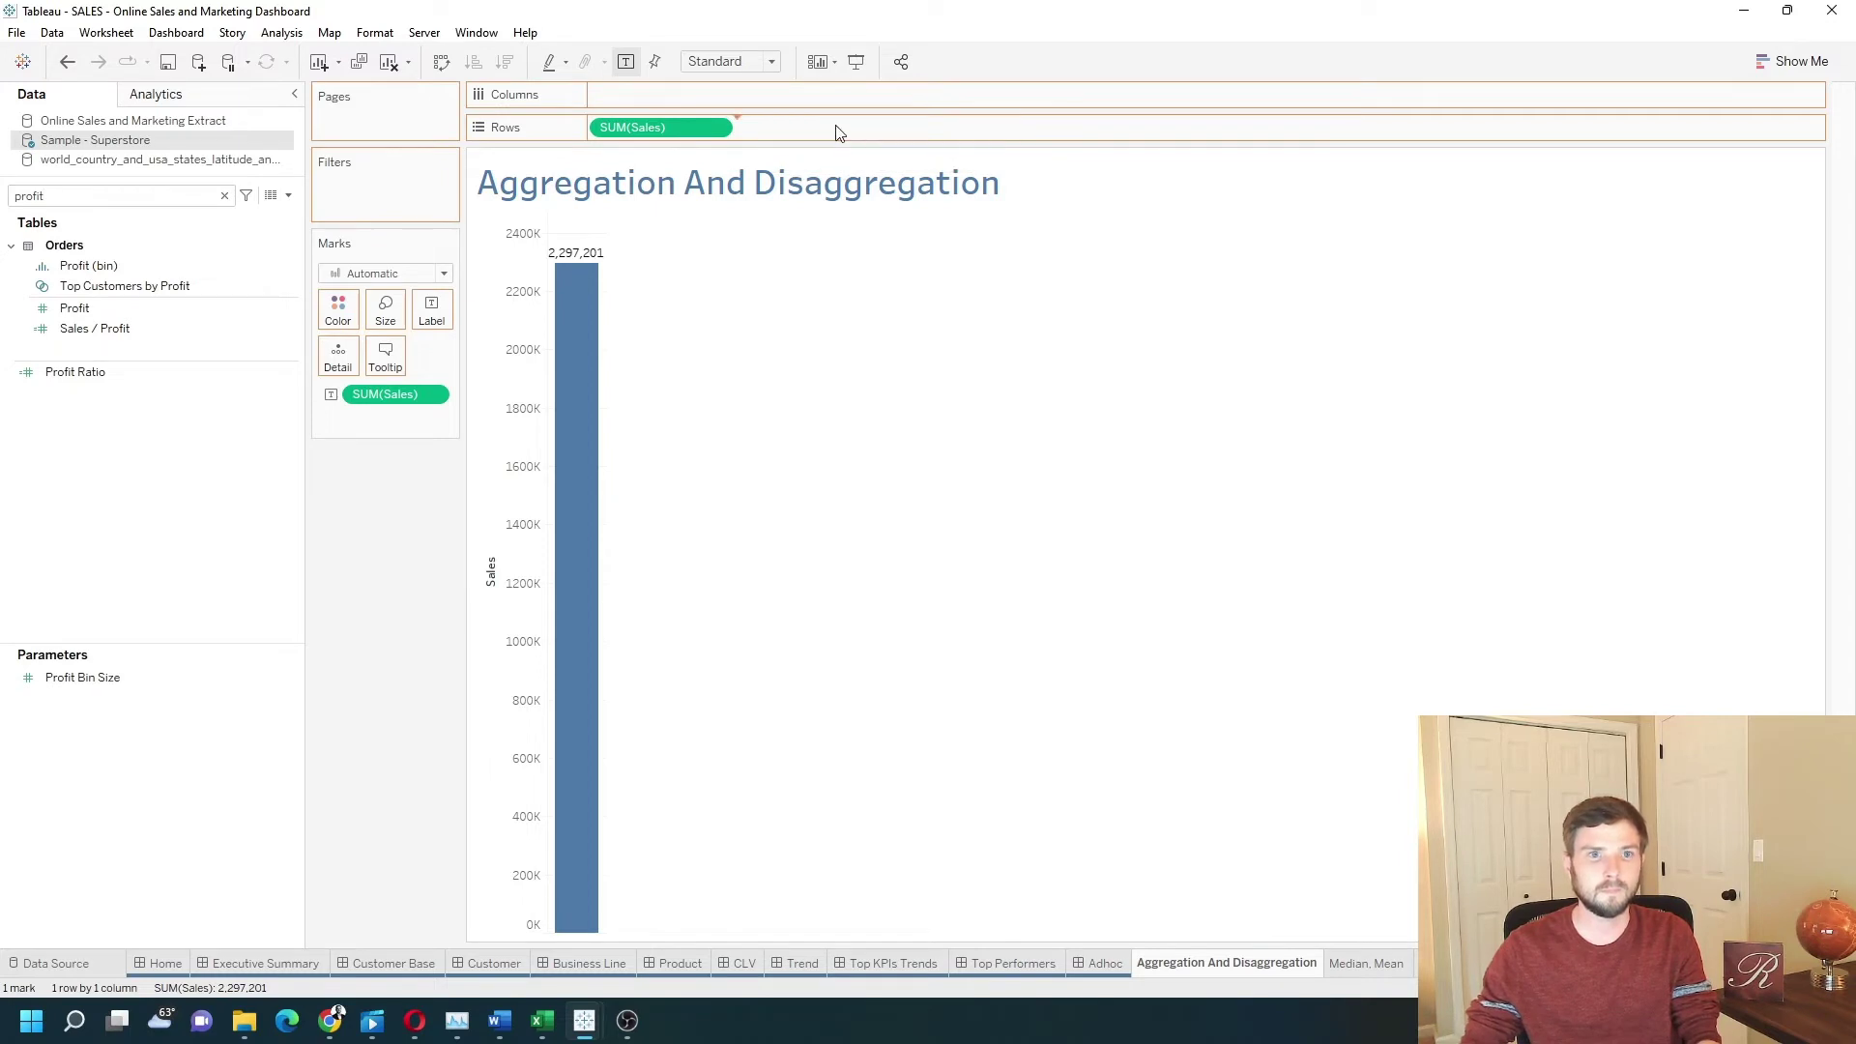
Convert both Sales and Profit row pills to discrete dimensions, giving 7,674 row-level marks
{"action": "left_click", "coordinate": [715, 128]}
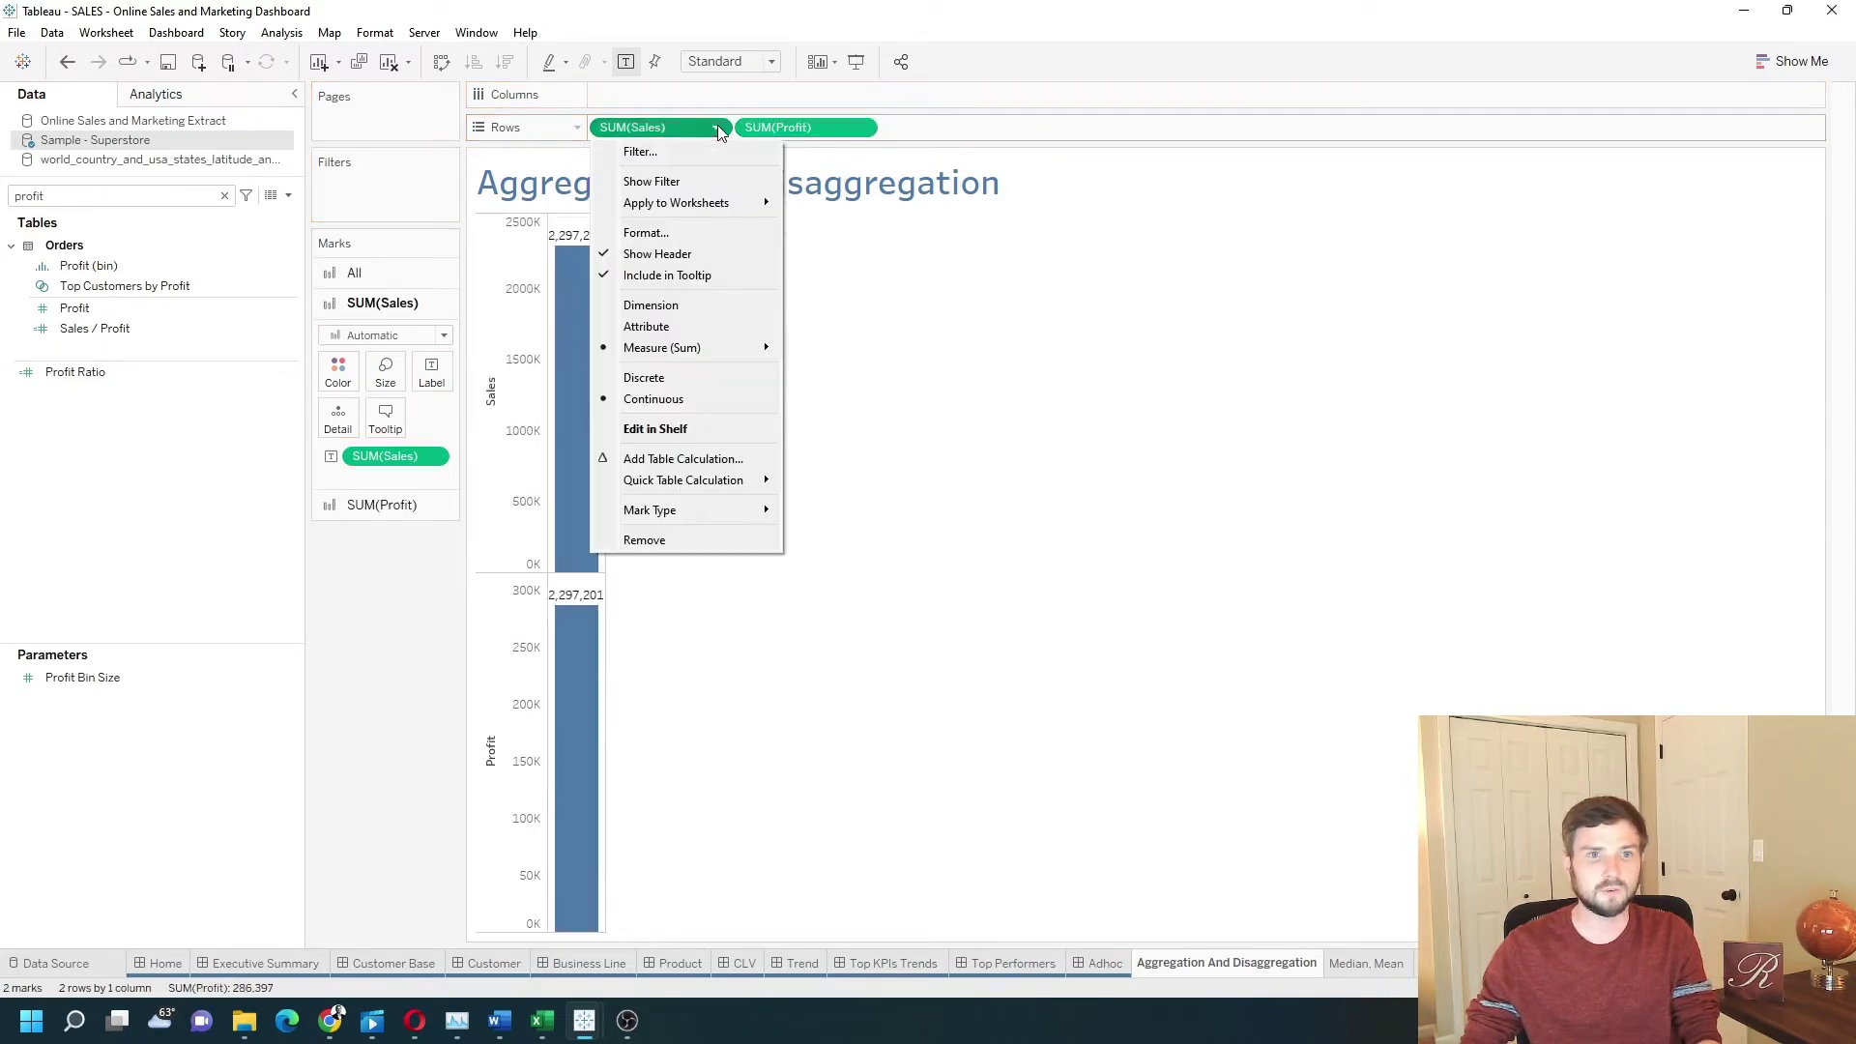
{"action": "left_click", "coordinate": [685, 307]}
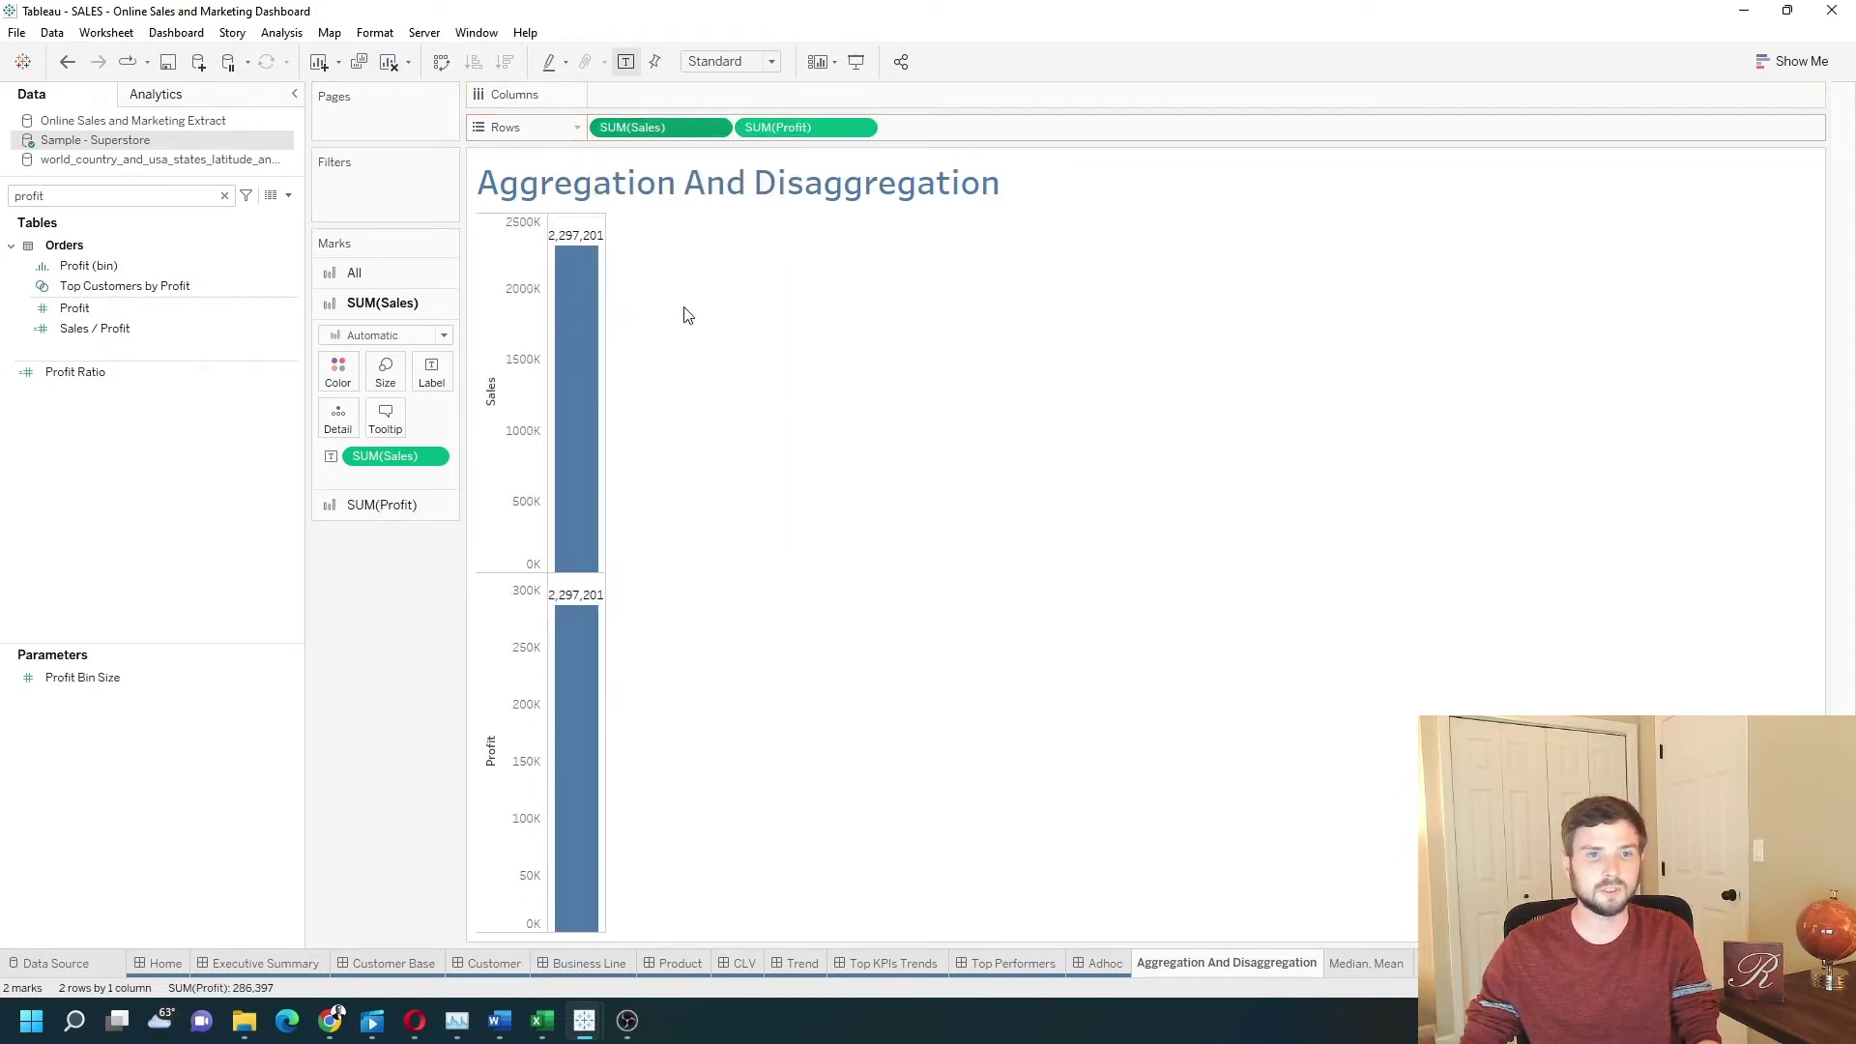
{"action": "left_click", "coordinate": [860, 128]}
{"action": "left_click", "coordinate": [778, 310]}
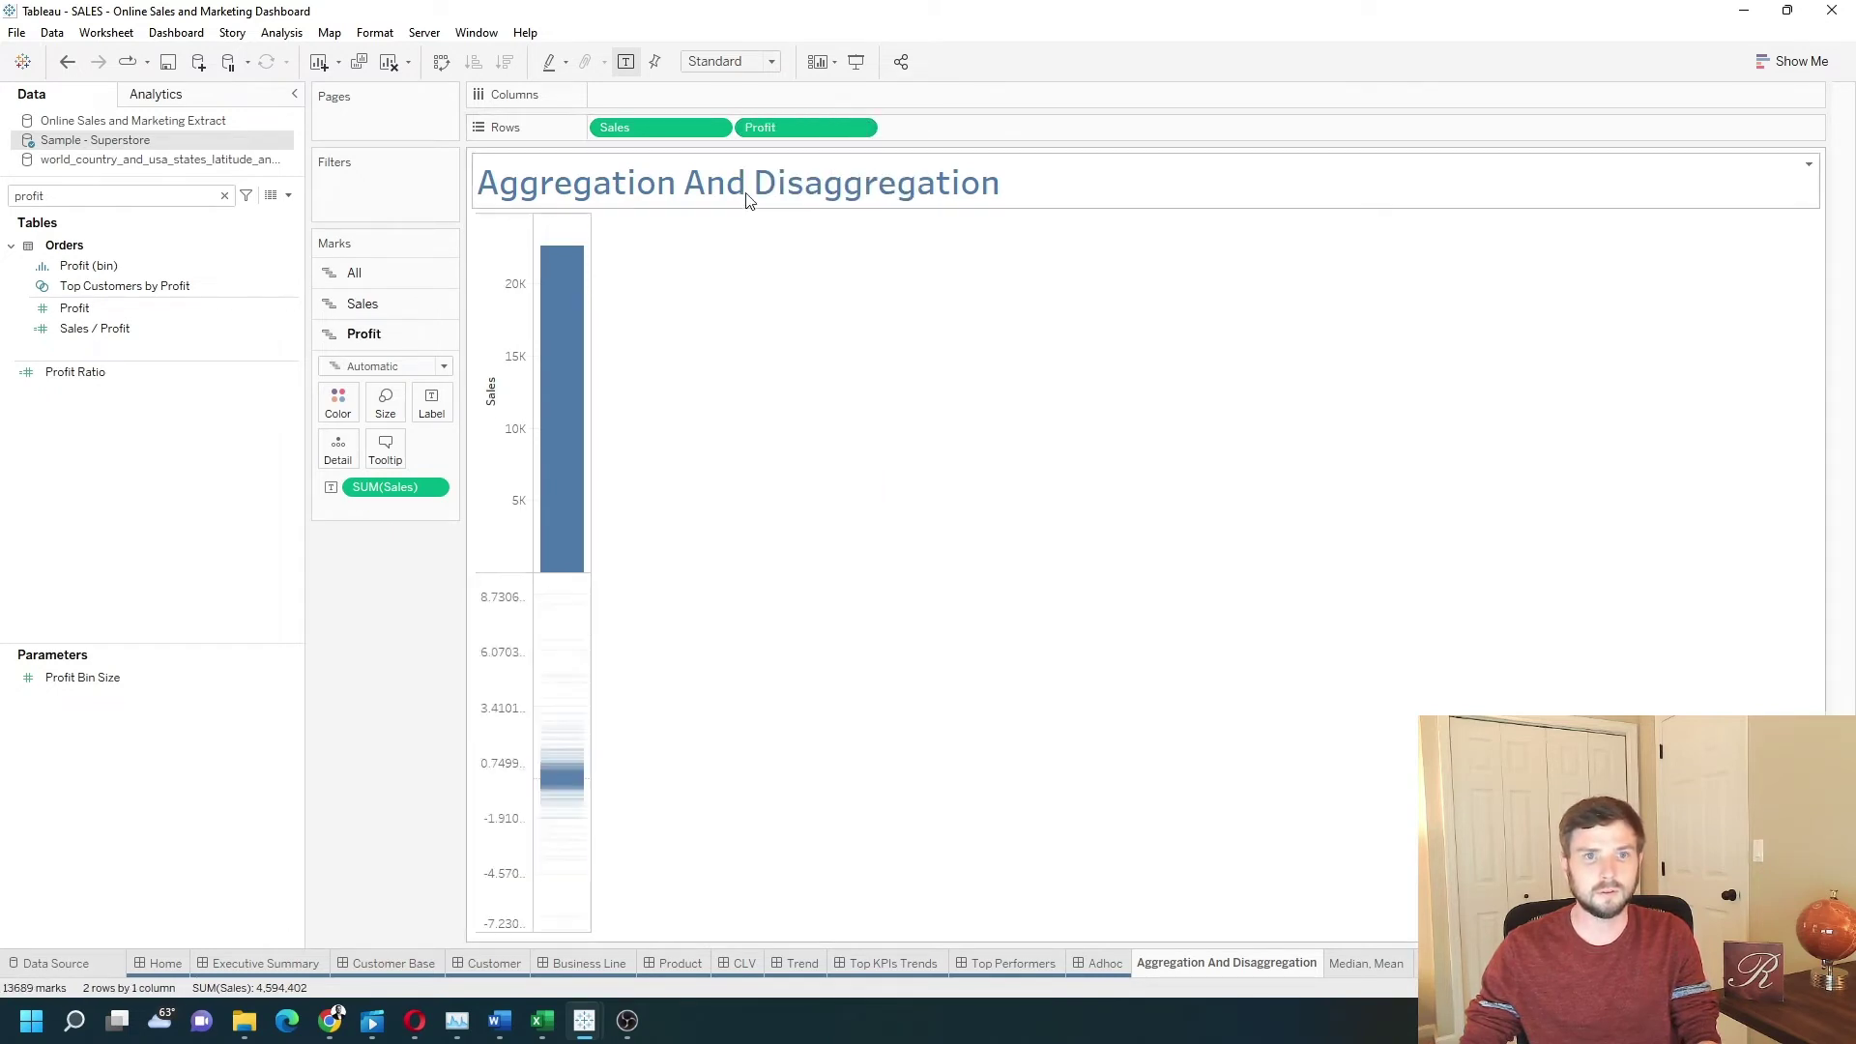
{"action": "left_click", "coordinate": [715, 128]}
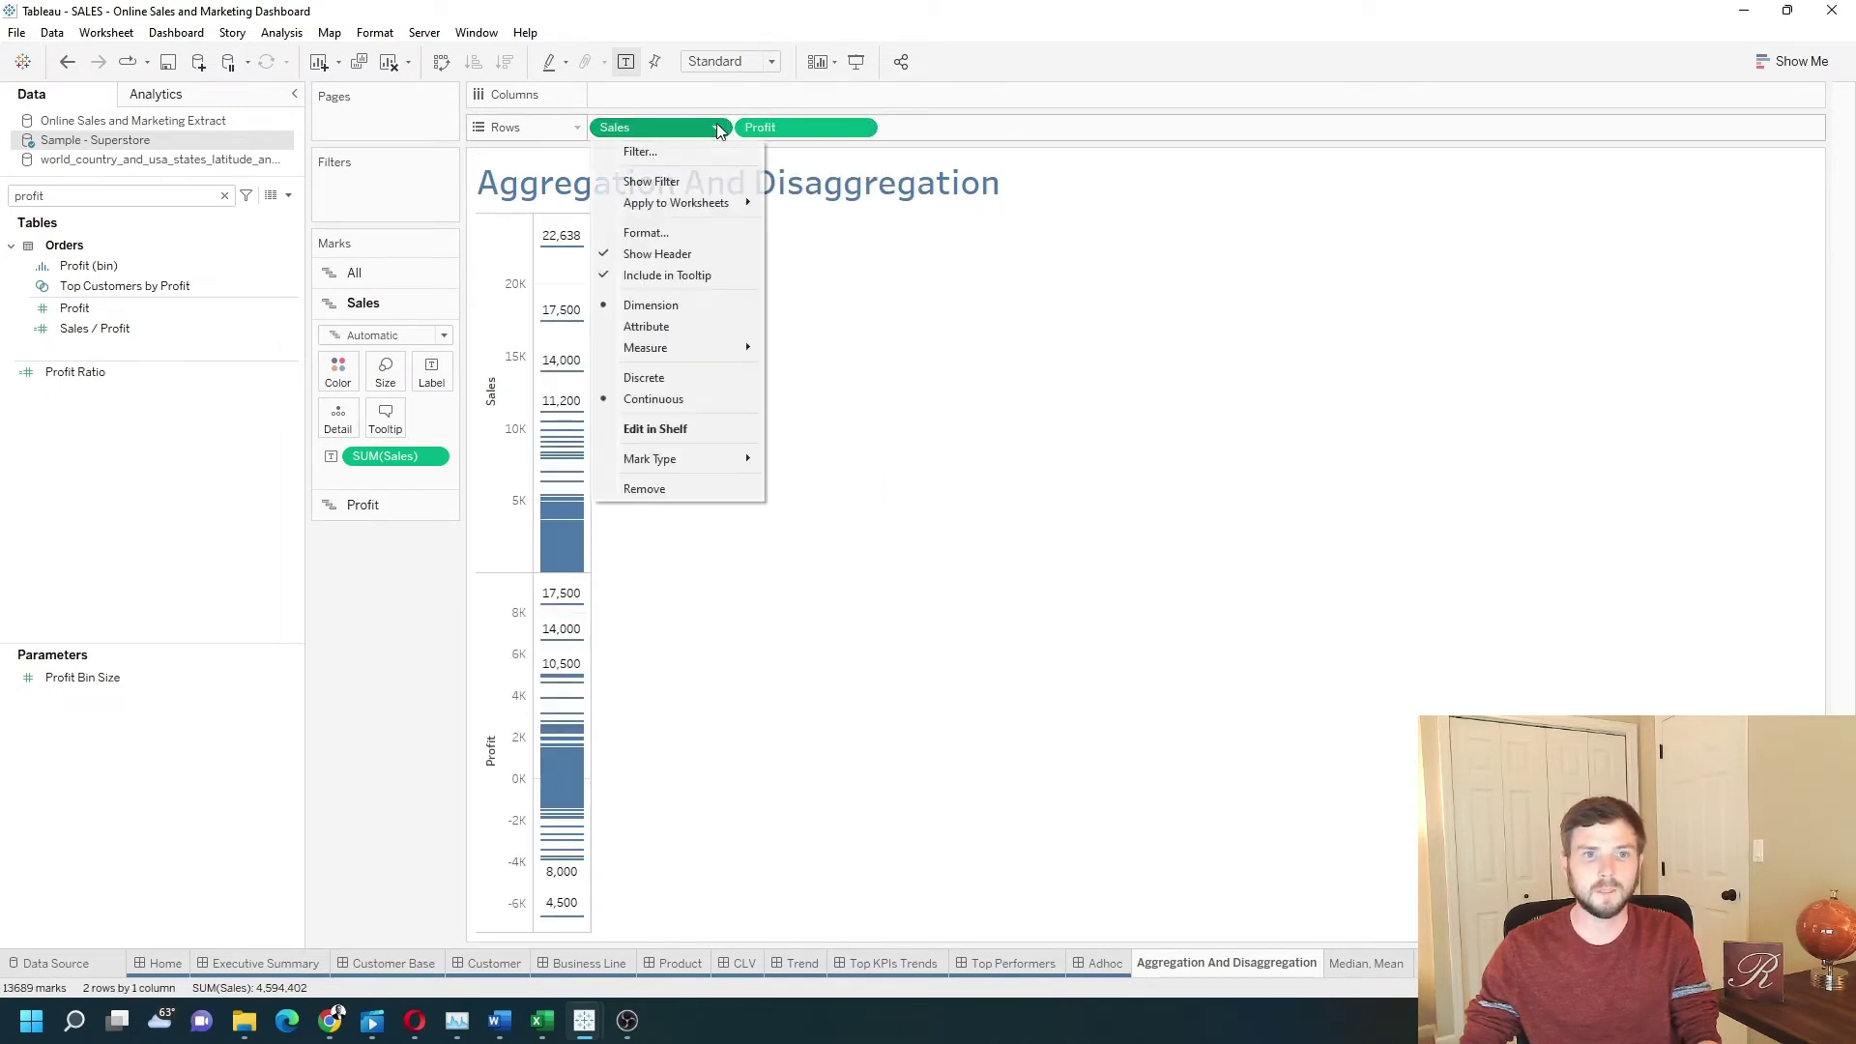
{"action": "left_click", "coordinate": [686, 378]}
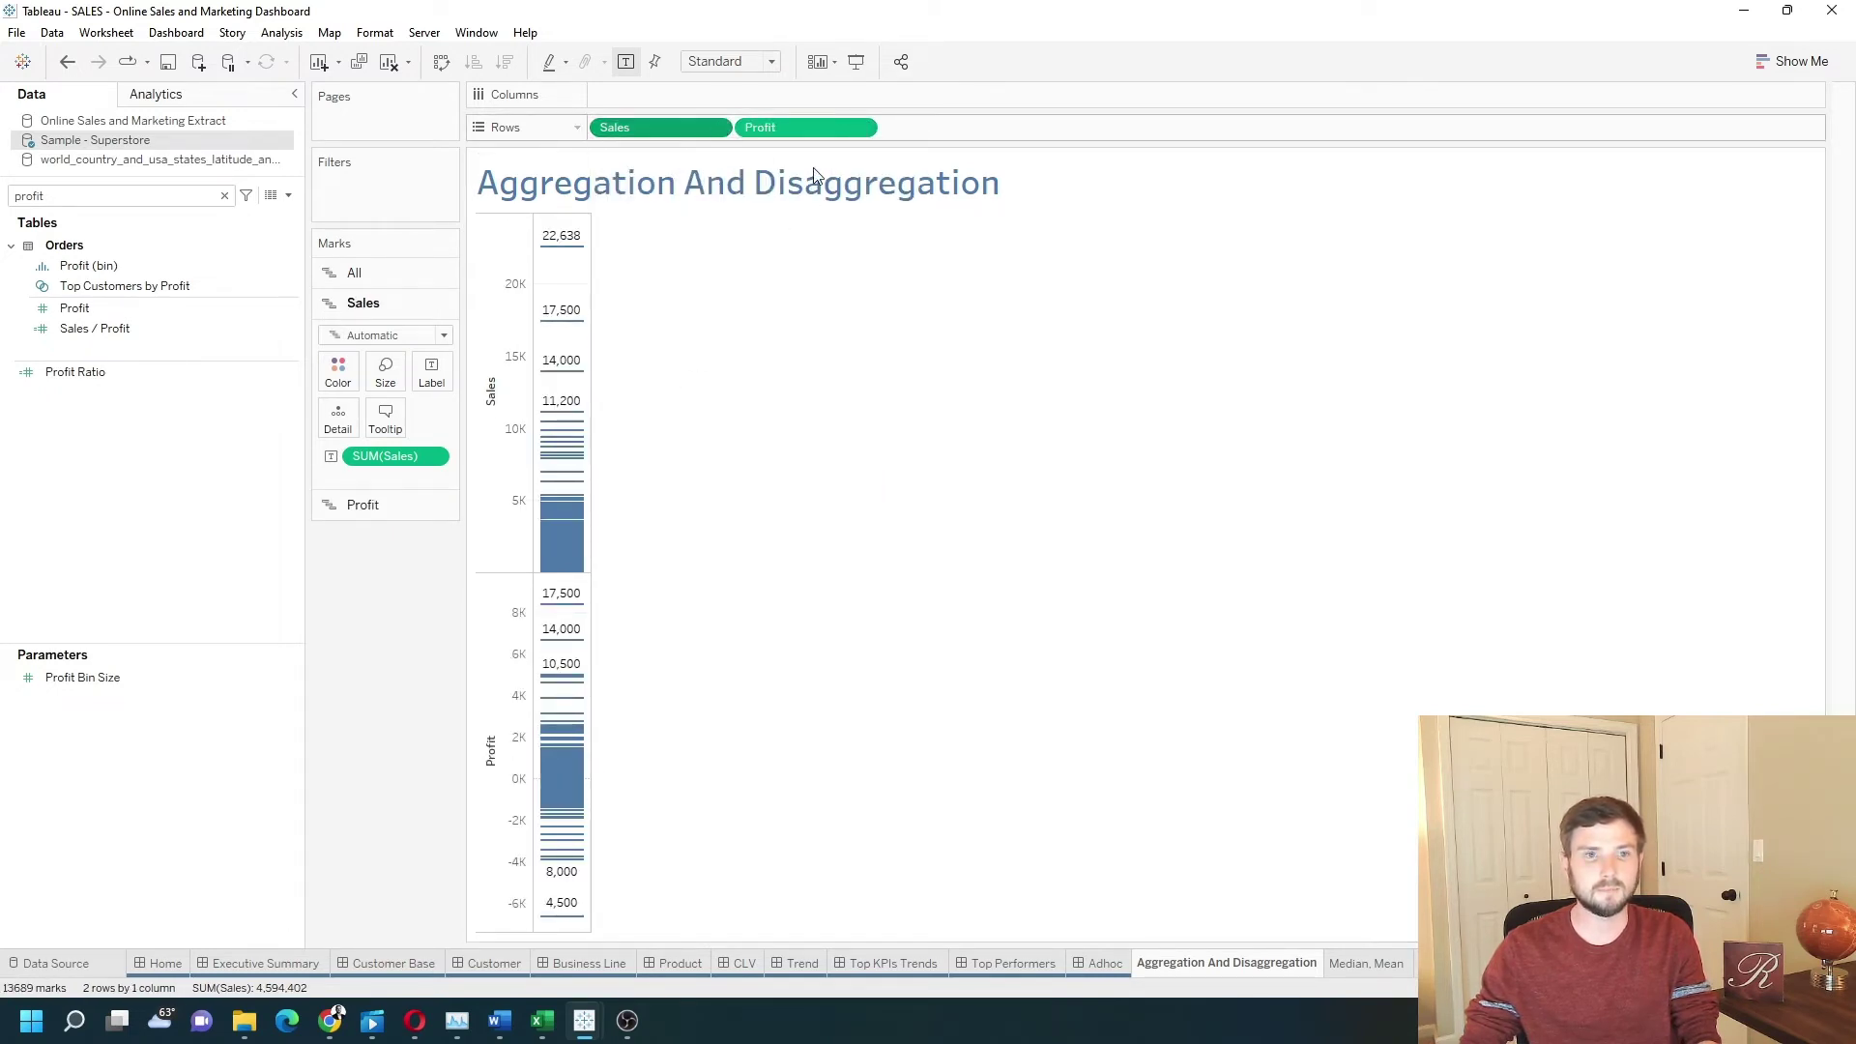
{"action": "left_click", "coordinate": [861, 128]}
{"action": "left_click", "coordinate": [801, 376]}
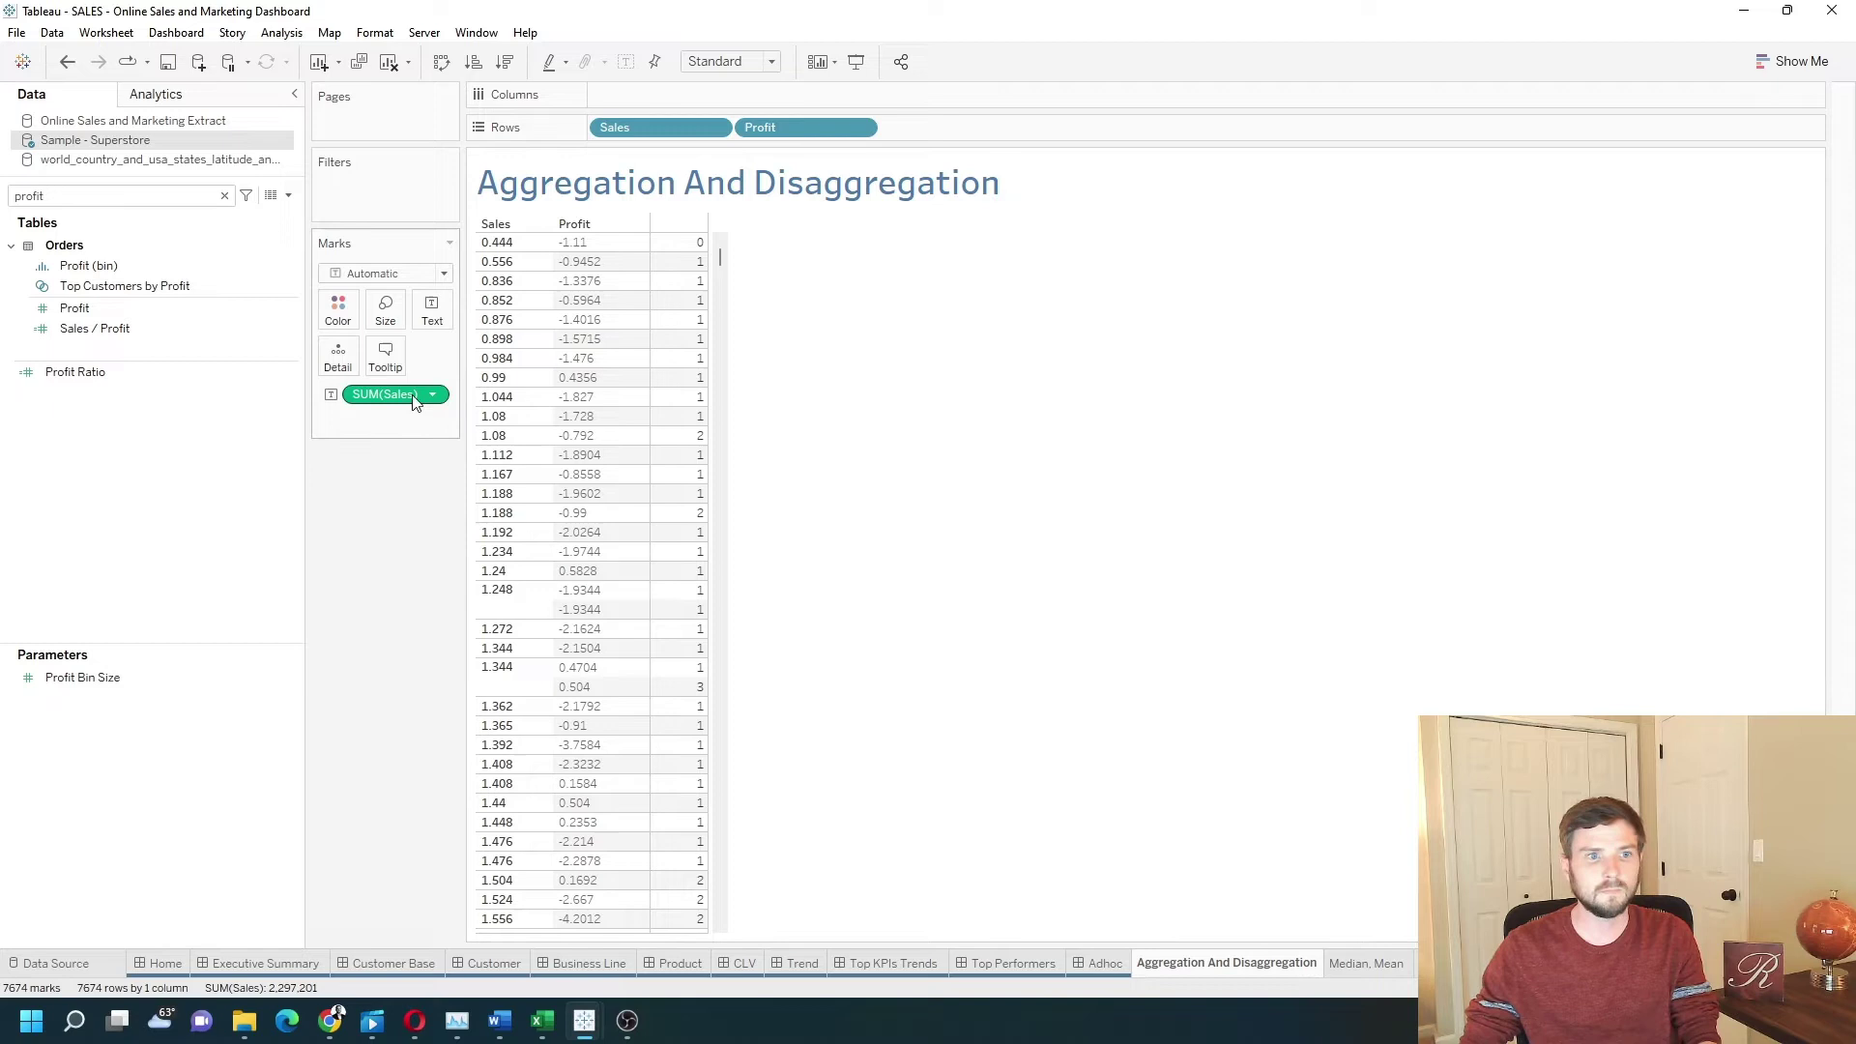
Replace SUM(Sales) on Text with the Sales / Profit field, totaling 36,405.6
{"action": "left_click_drag", "start_coordinate": [404, 394], "coordinate": [528, 600]}
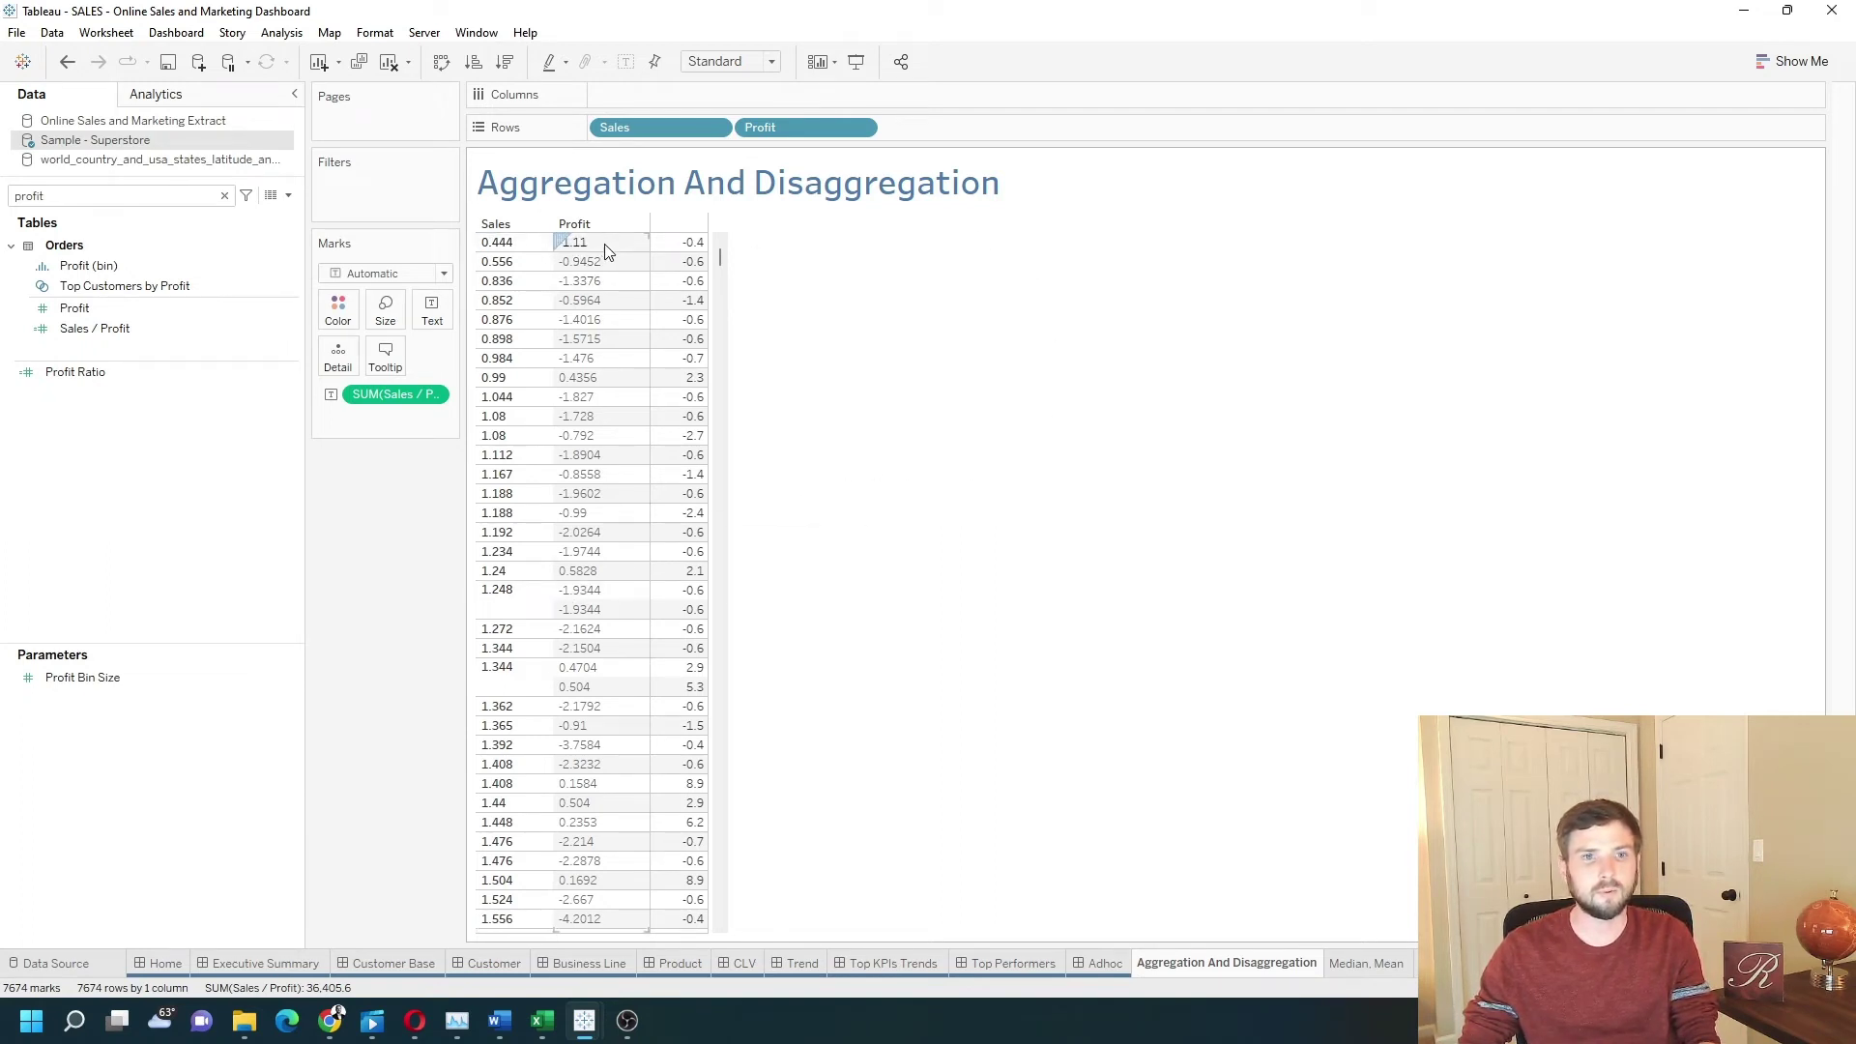
{"action": "mouse_move", "coordinate": [694, 254]}
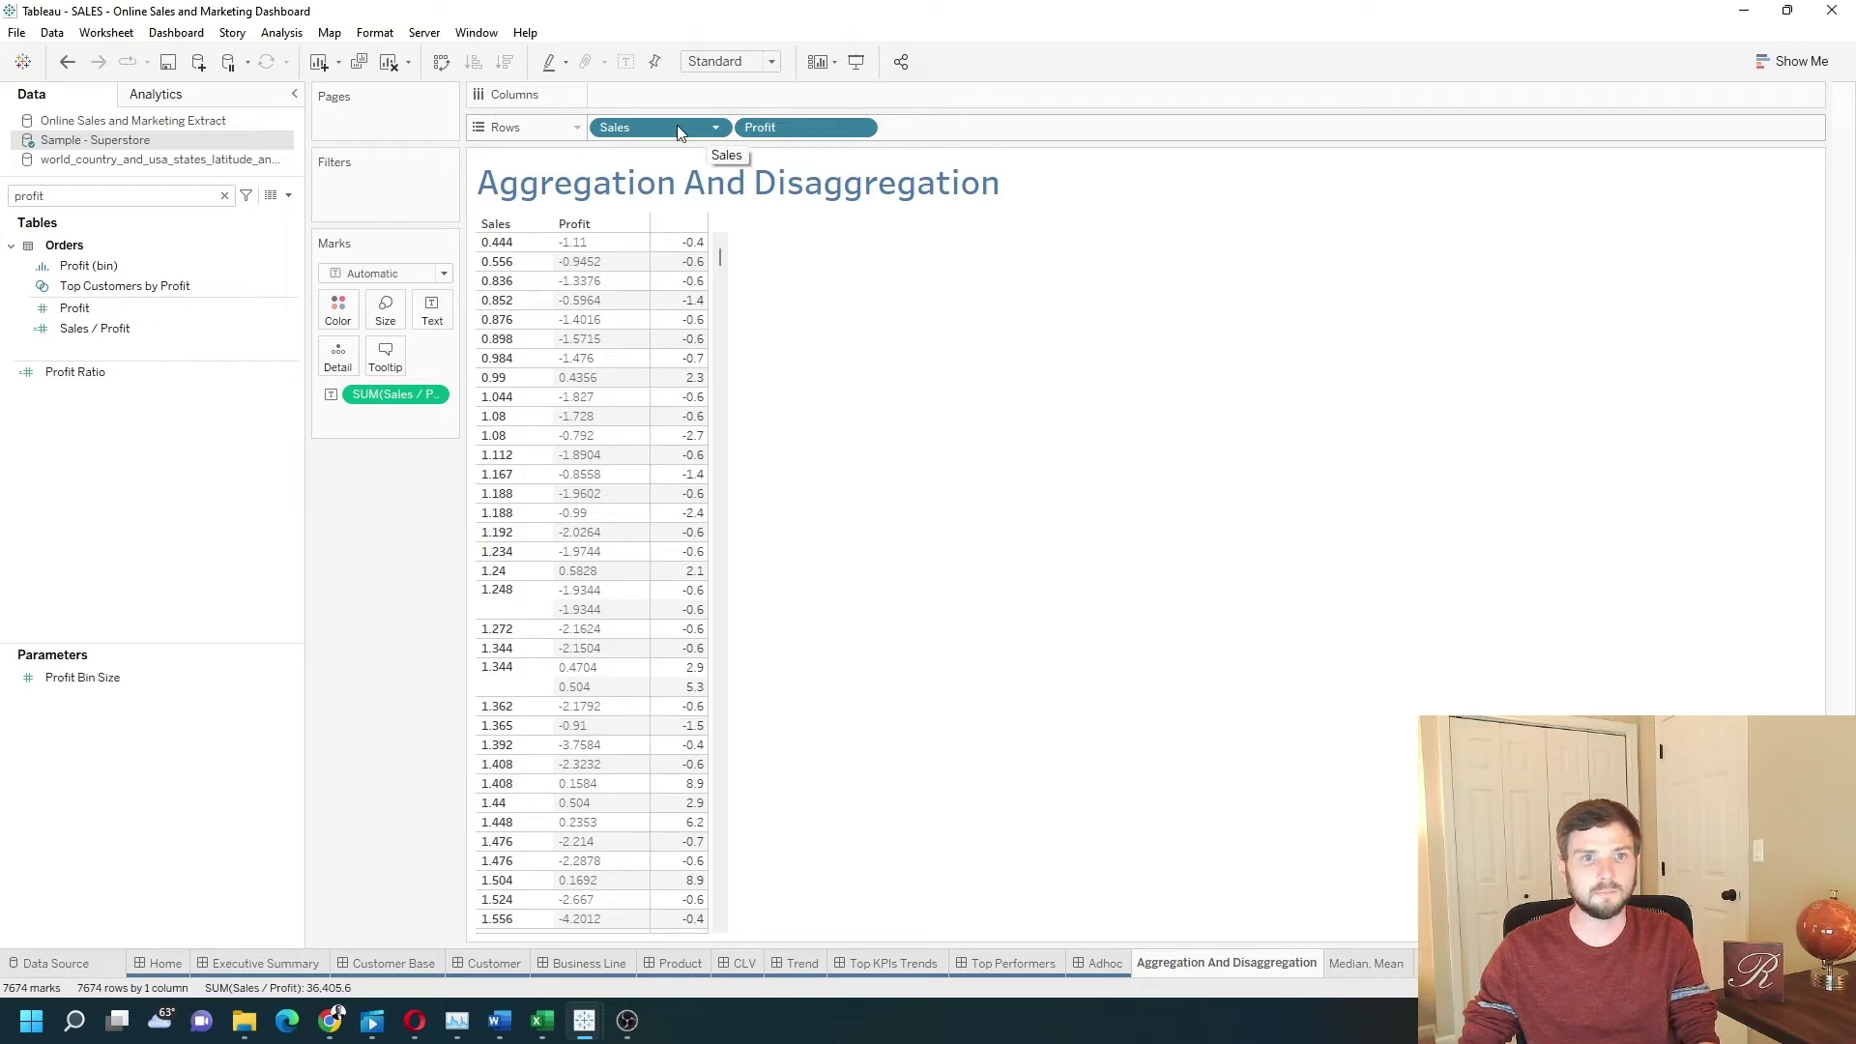
Drag the row fields off to see the 36,406 total, then undo to restore the table
{"action": "left_click_drag", "start_coordinate": [677, 125], "coordinate": [416, 474]}
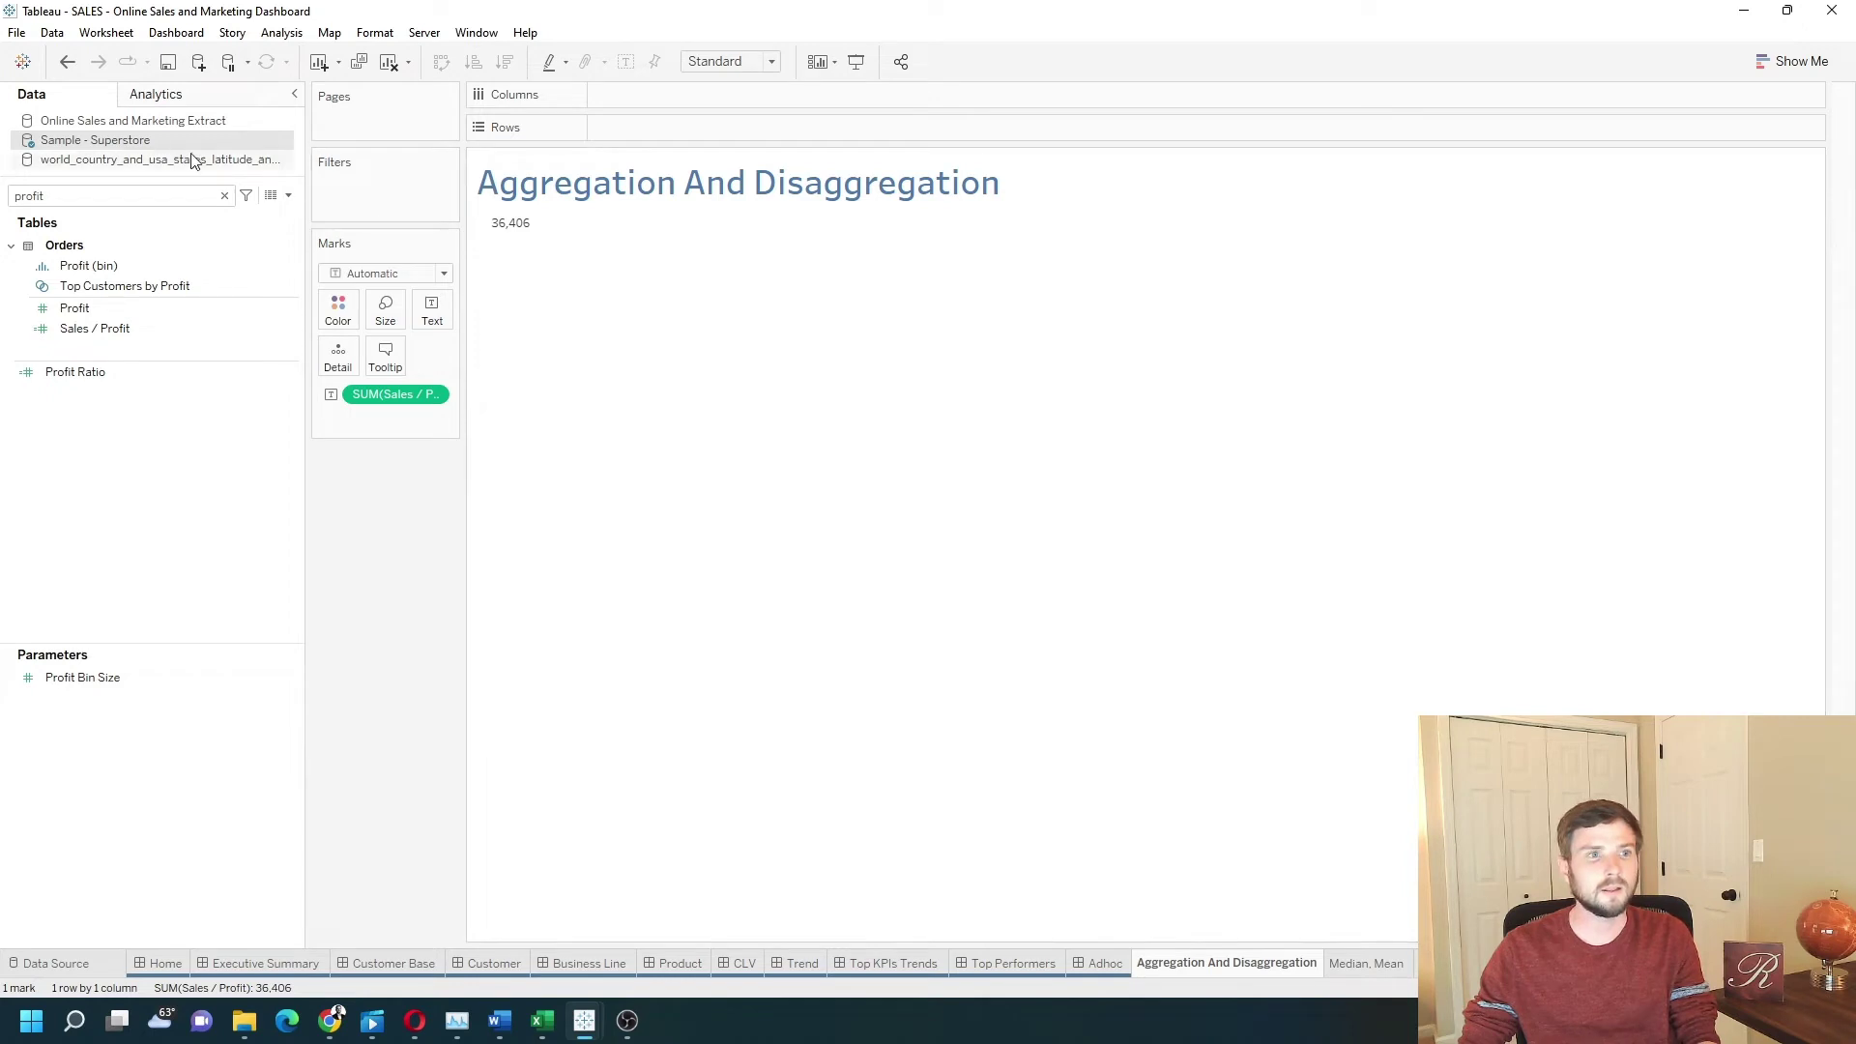
{"action": "left_click", "coordinate": [68, 64]}
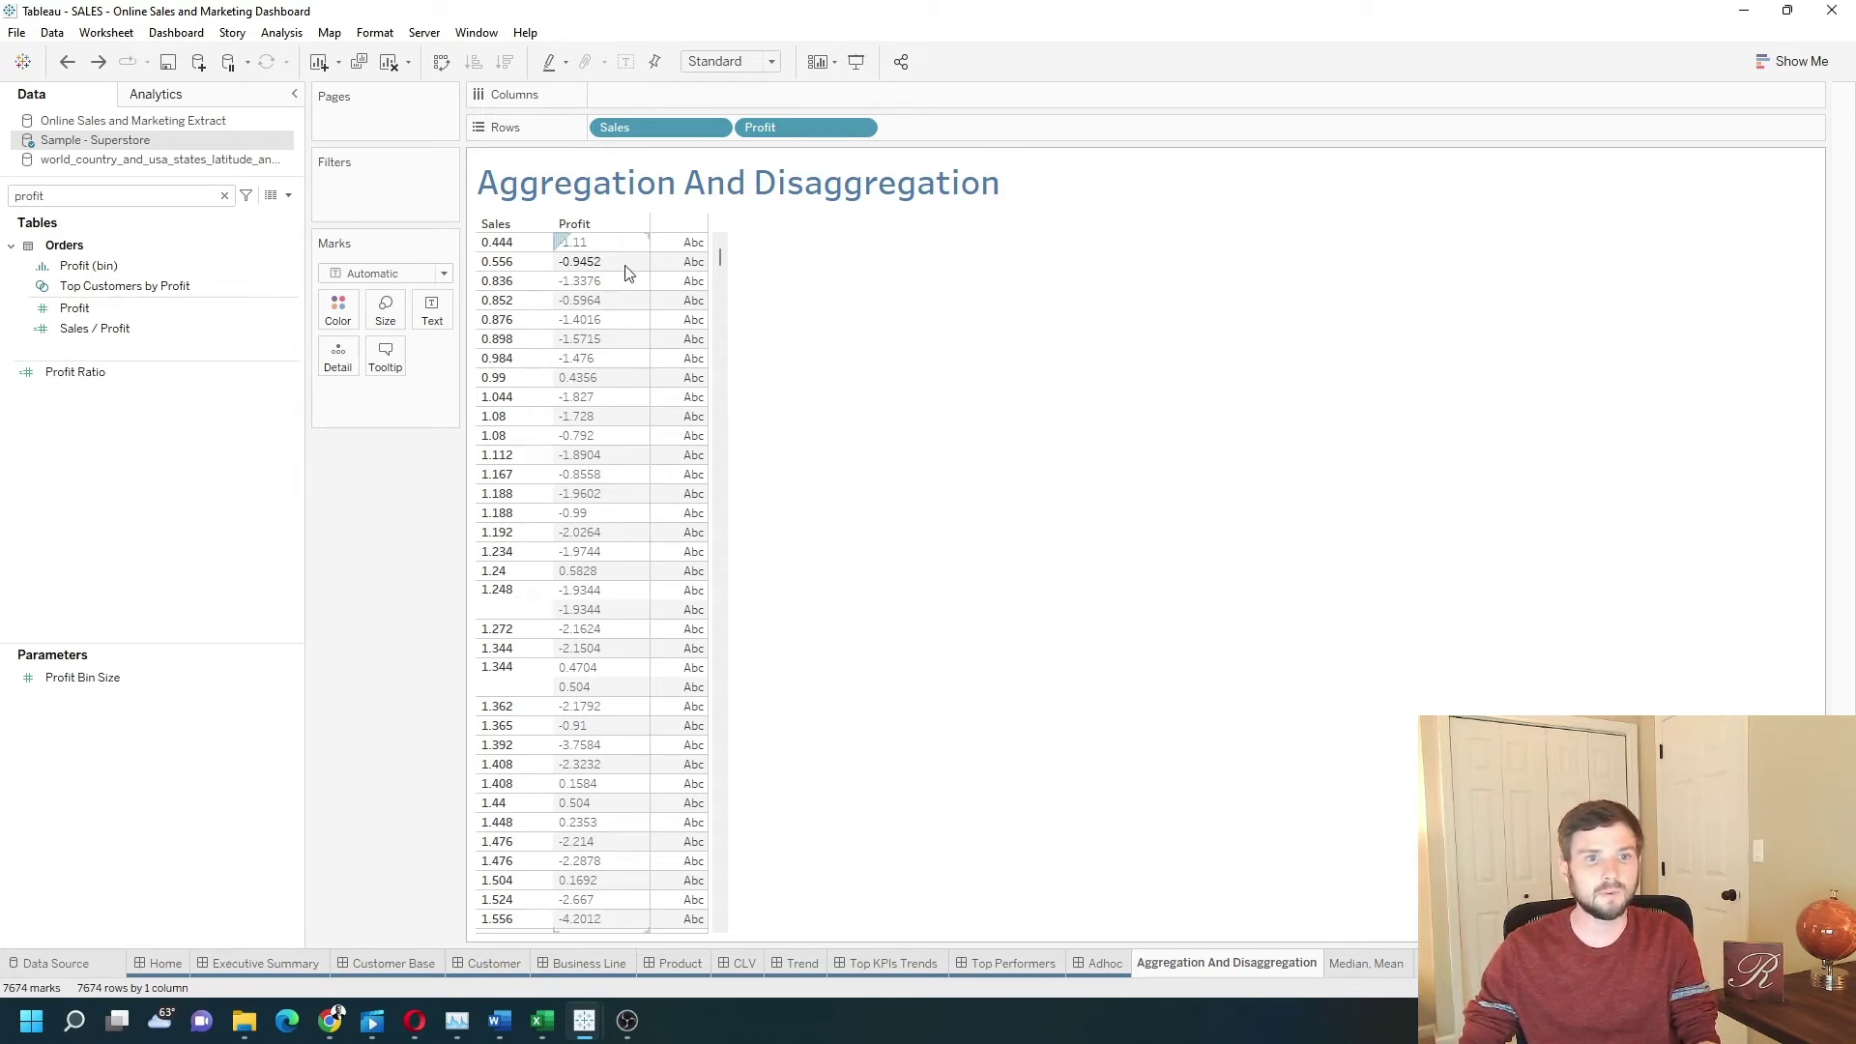
Start a new calculated field with the formula sum([Sales])/sum([Profit])
{"action": "left_click", "coordinate": [288, 196]}
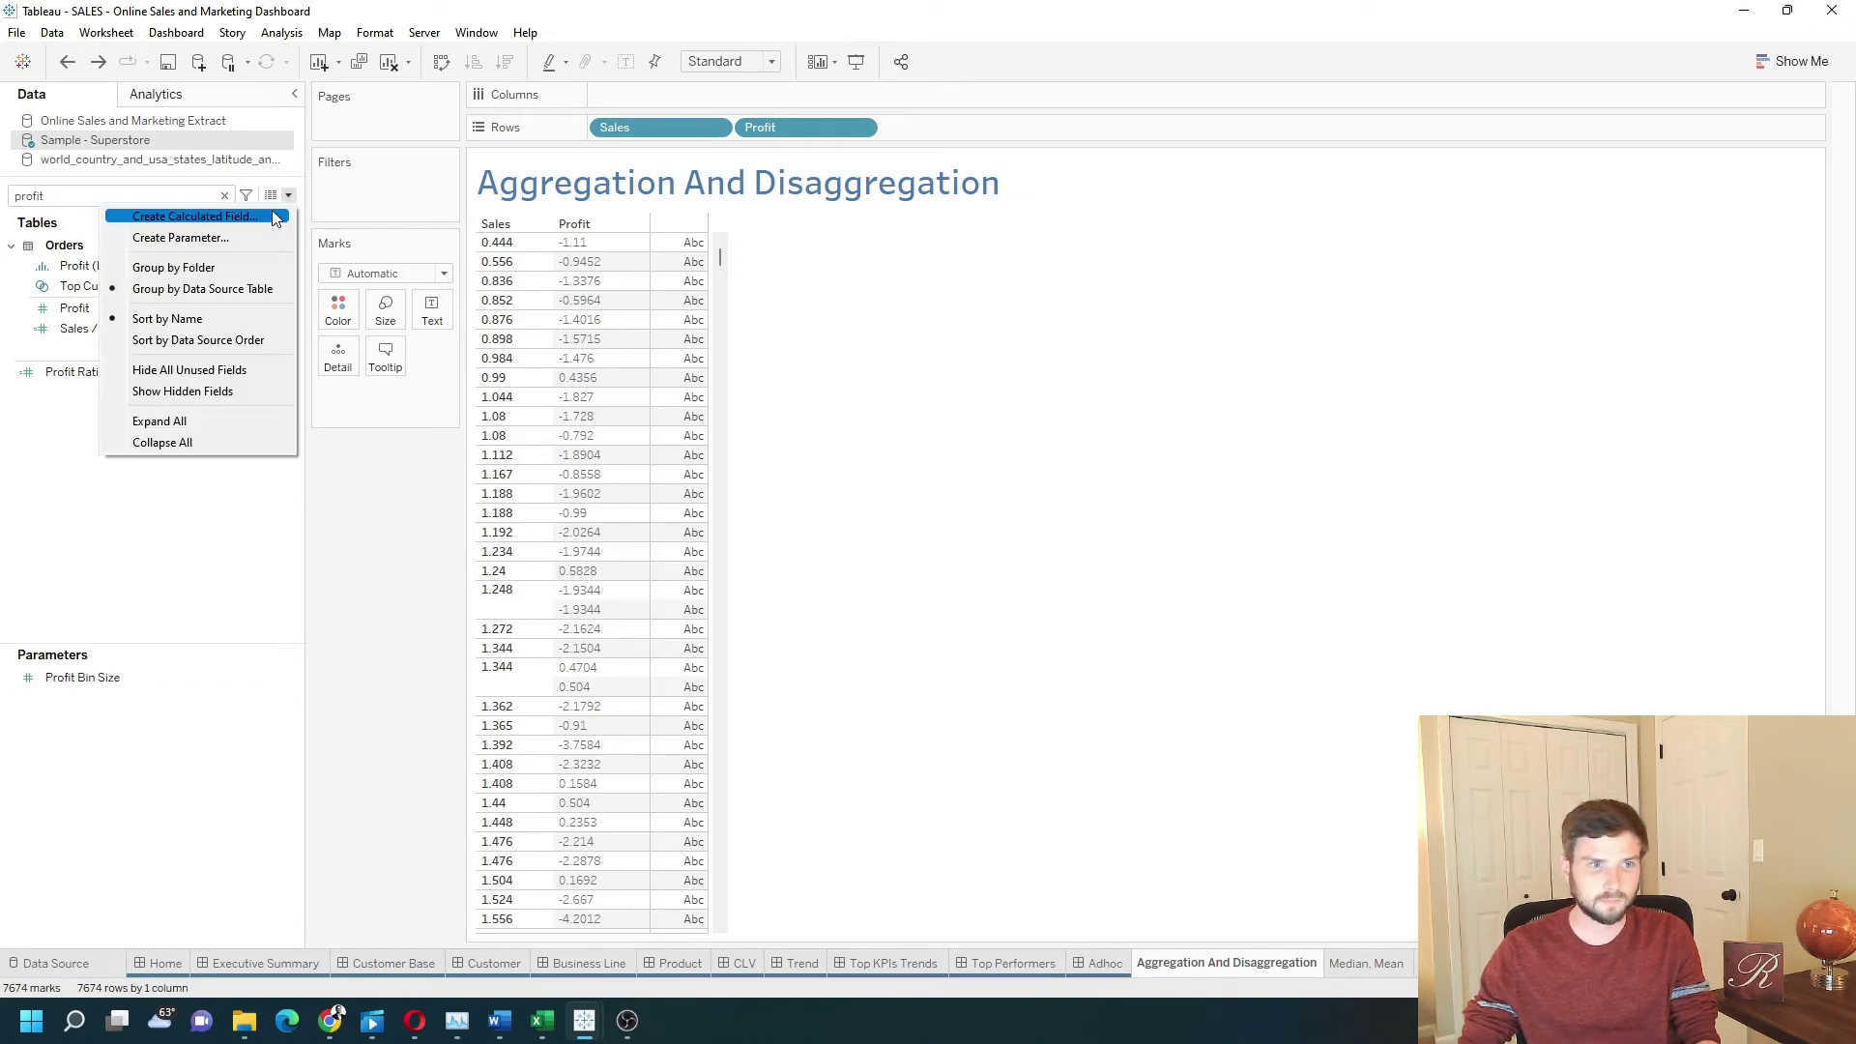
{"action": "left_click", "coordinate": [271, 214]}
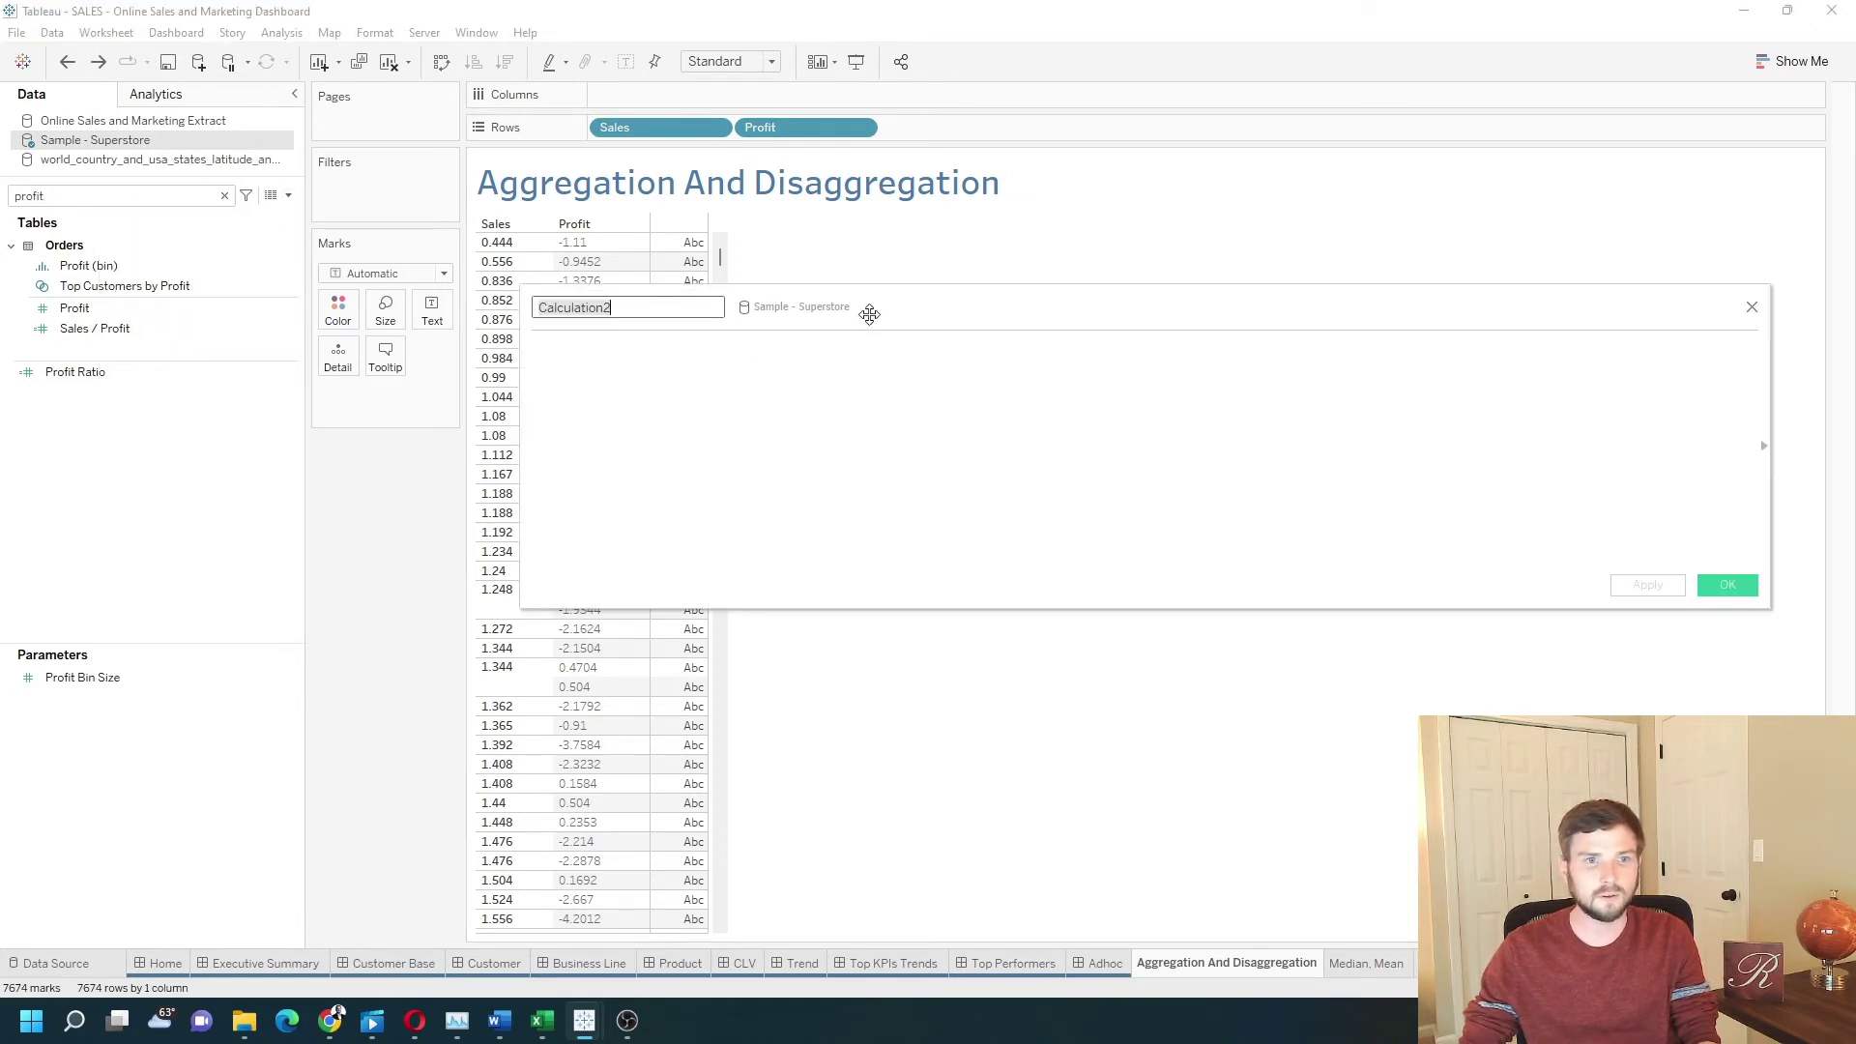
{"action": "left_click_drag", "start_coordinate": [870, 311], "coordinate": [992, 405]}
{"action": "left_click", "coordinate": [951, 500]}
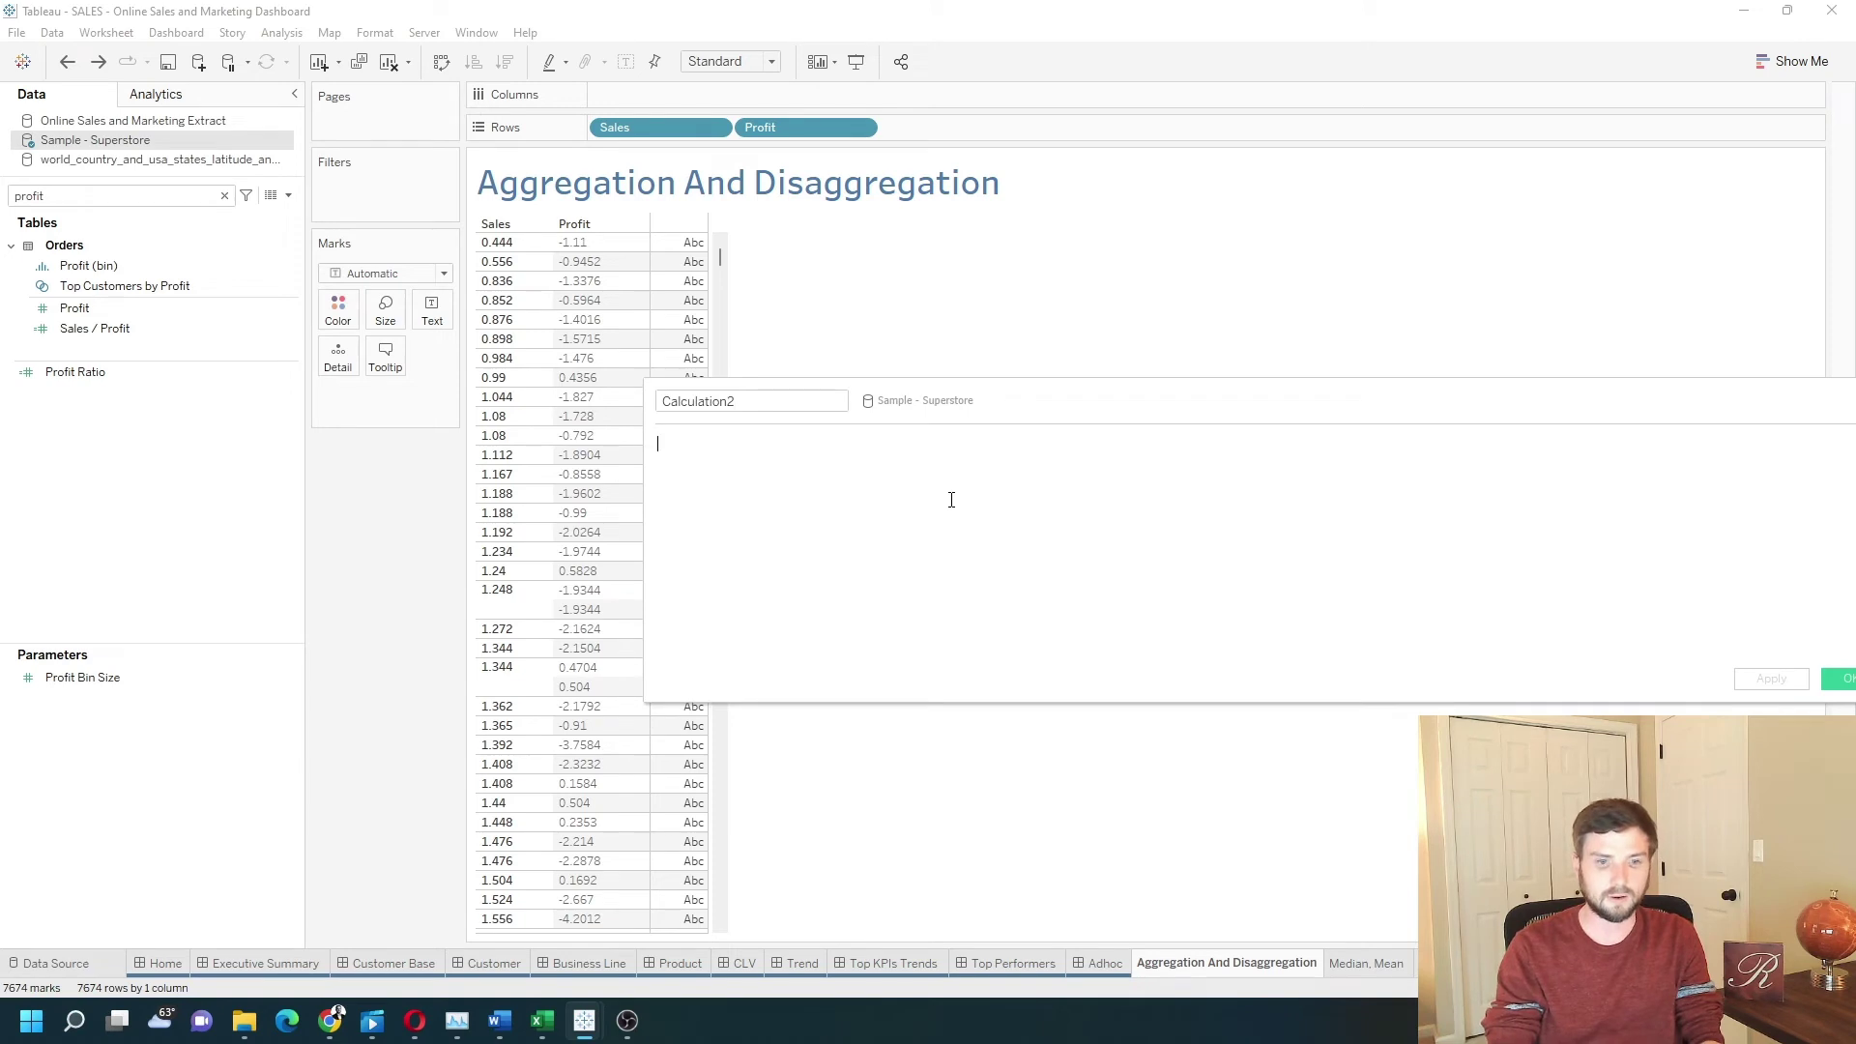
{"action": "type", "text": "sum([Sales])"}
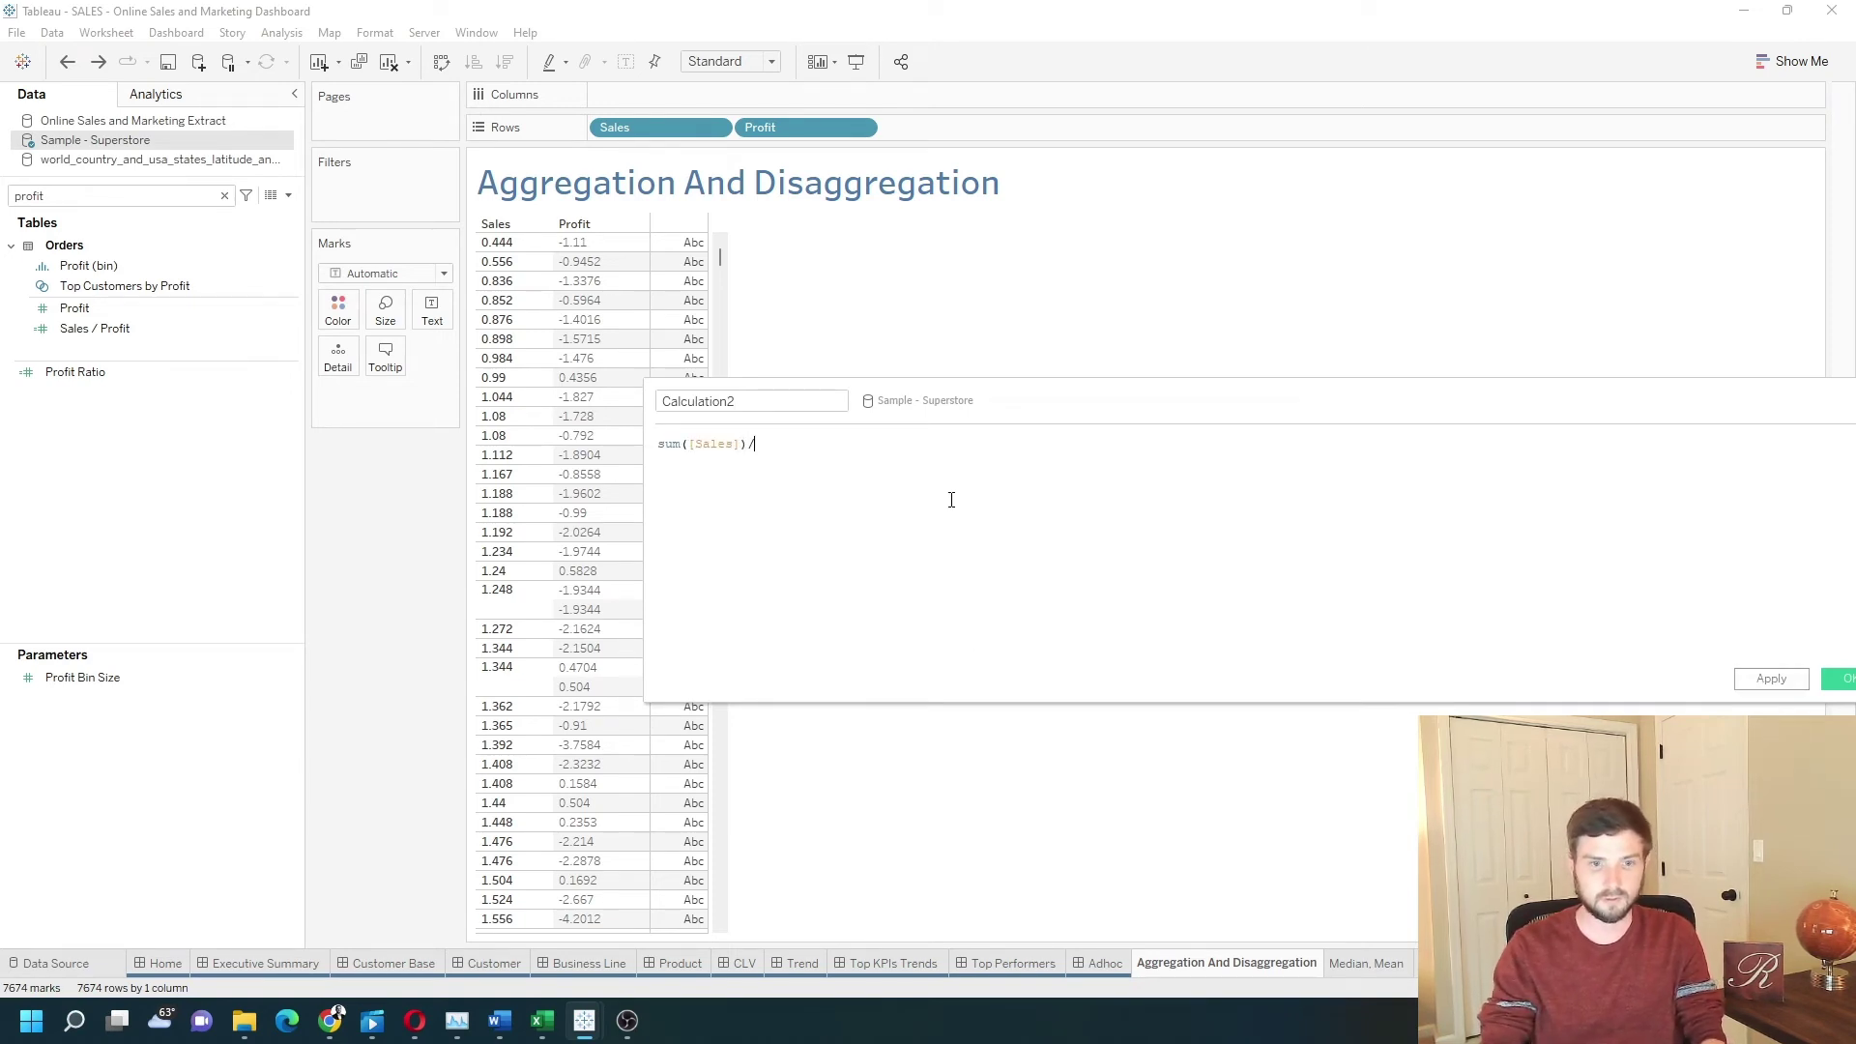
{"action": "type", "text": "/sum(p"}
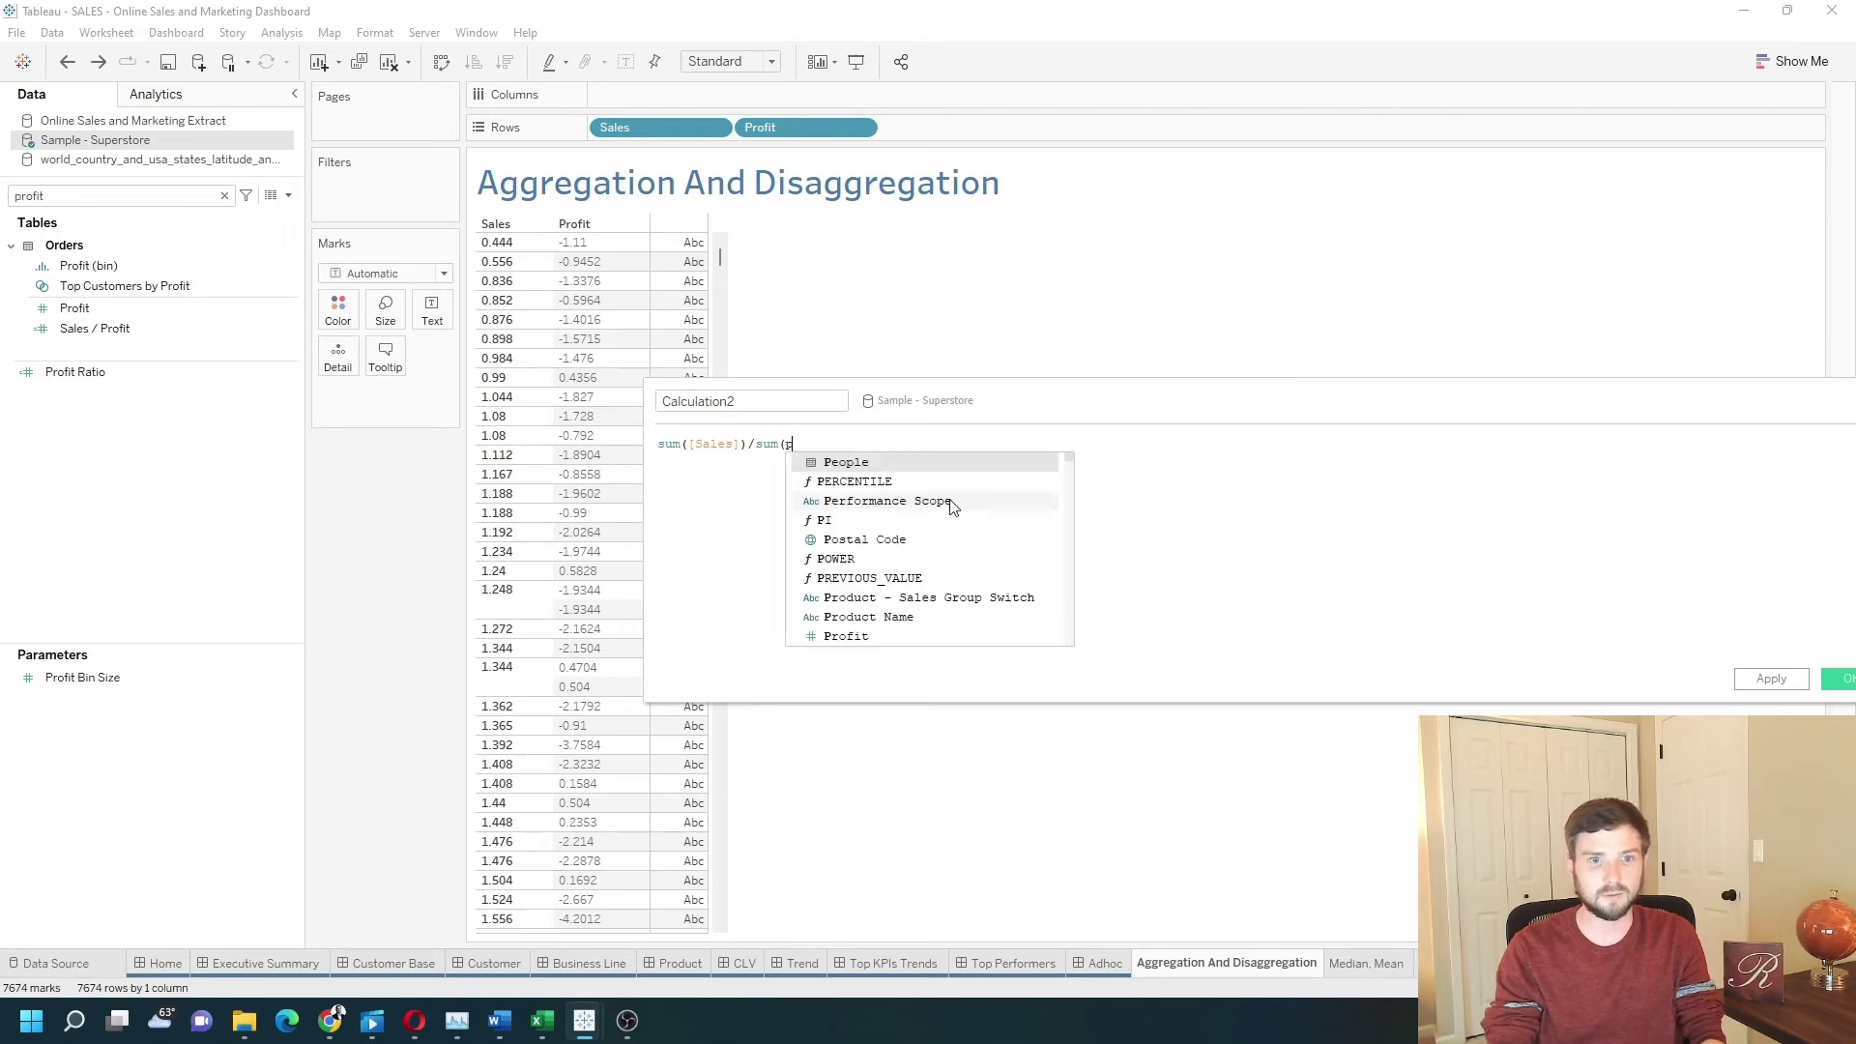
{"action": "type", "text": "rofit"}
{"action": "key", "text": "Return"}
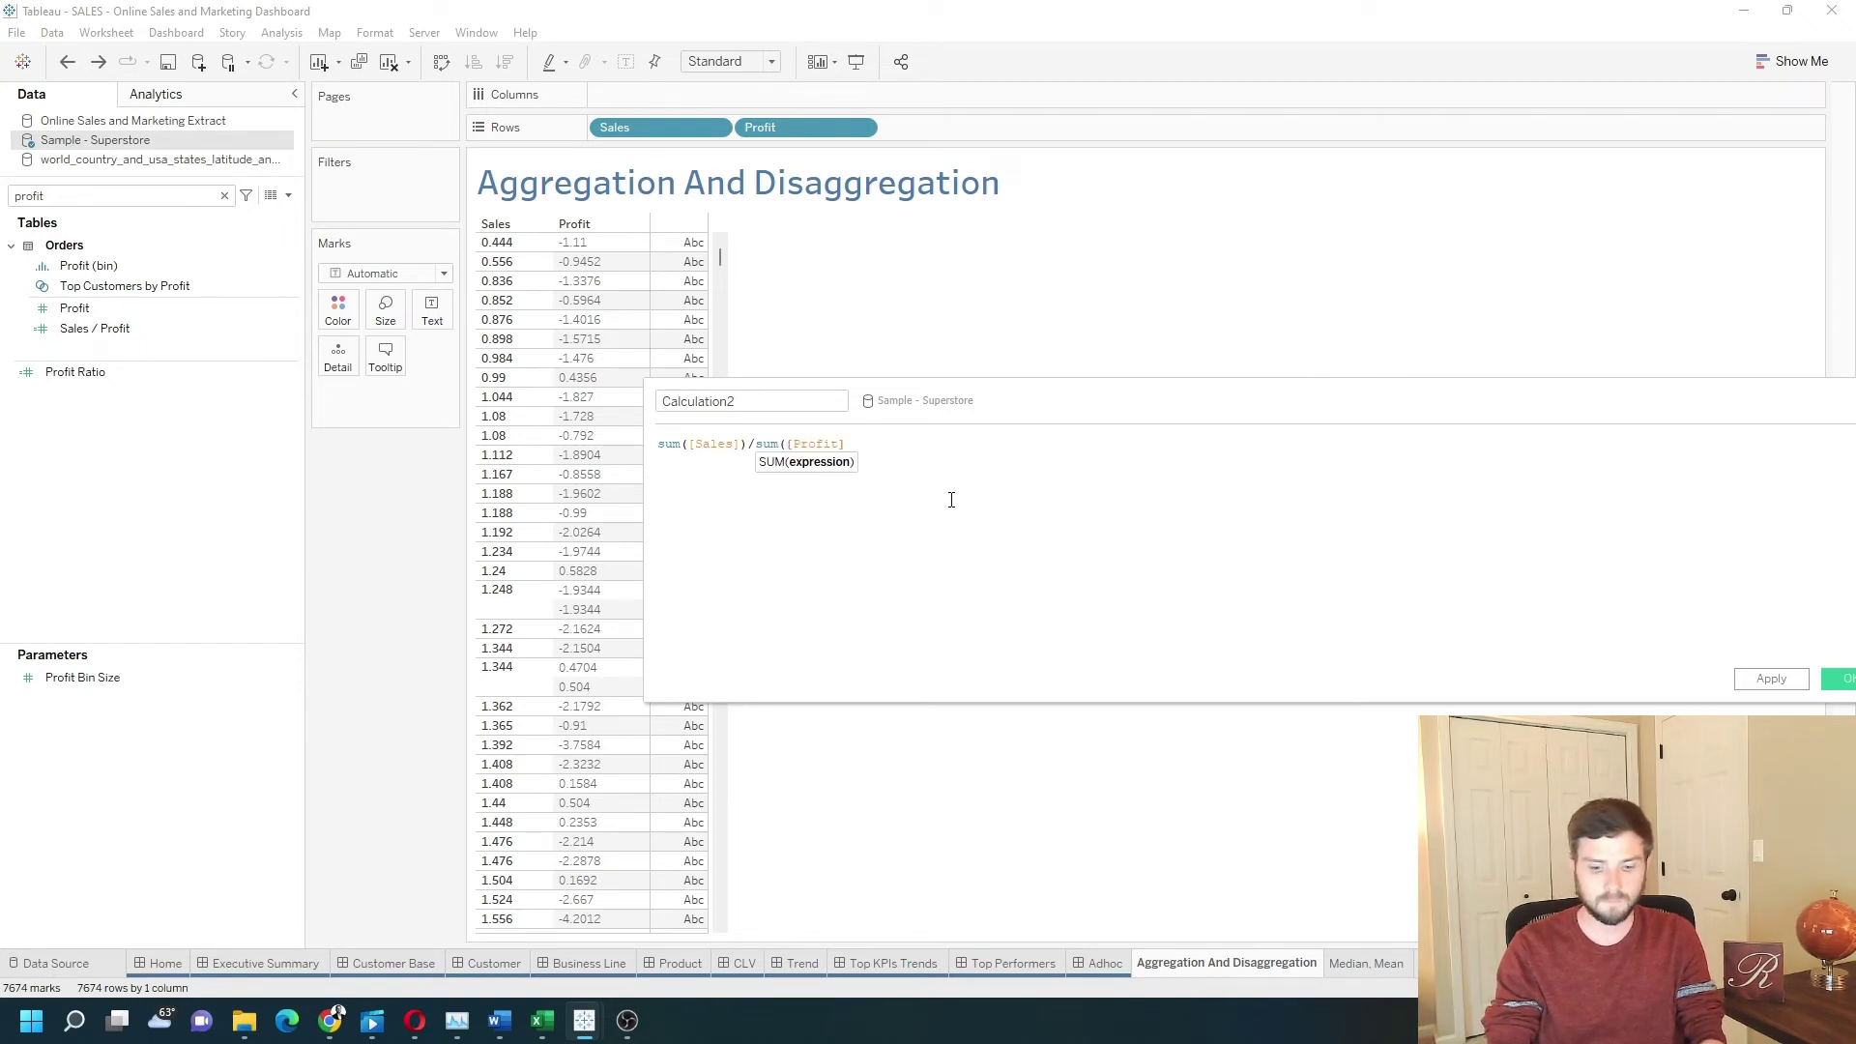
{"action": "type", "text": ")"}
Rename Calculation2 to 'Aggregated Sales / Profit' and save the field
{"action": "double_click", "coordinate": [826, 404]}
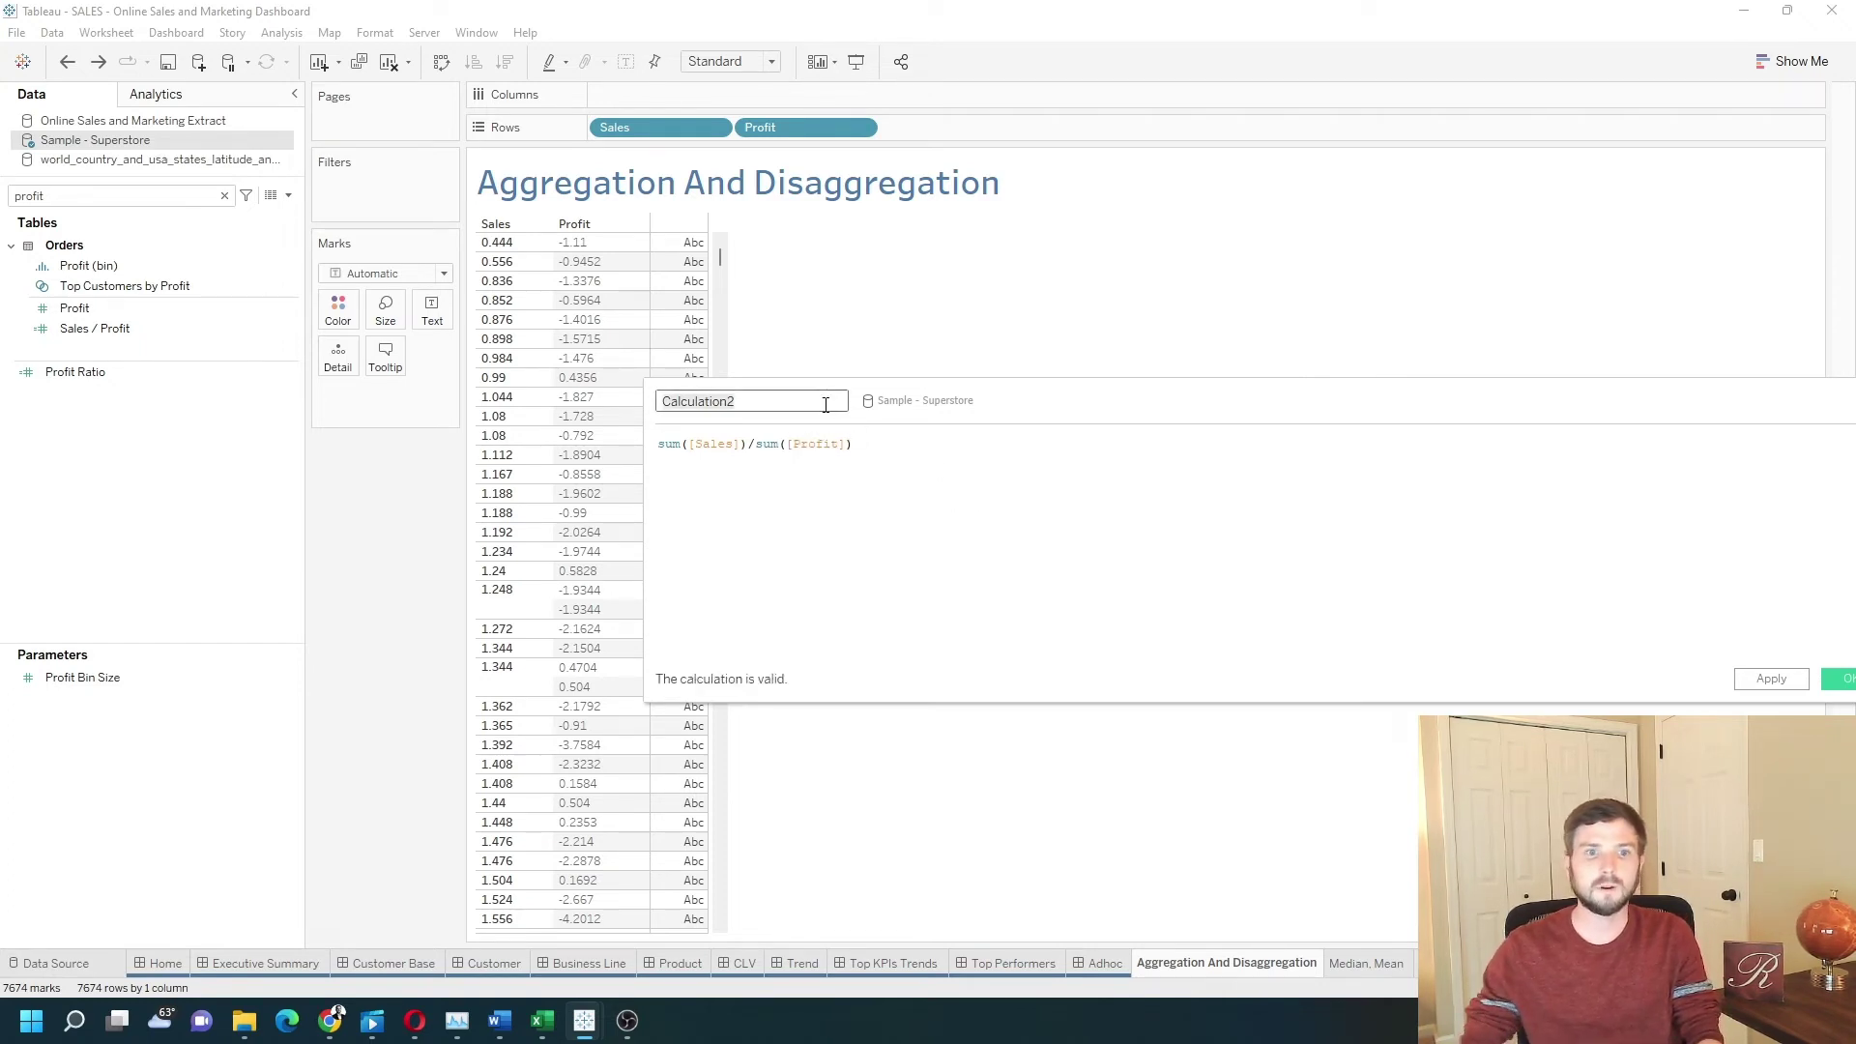
{"action": "type", "text": "Aggregated"}
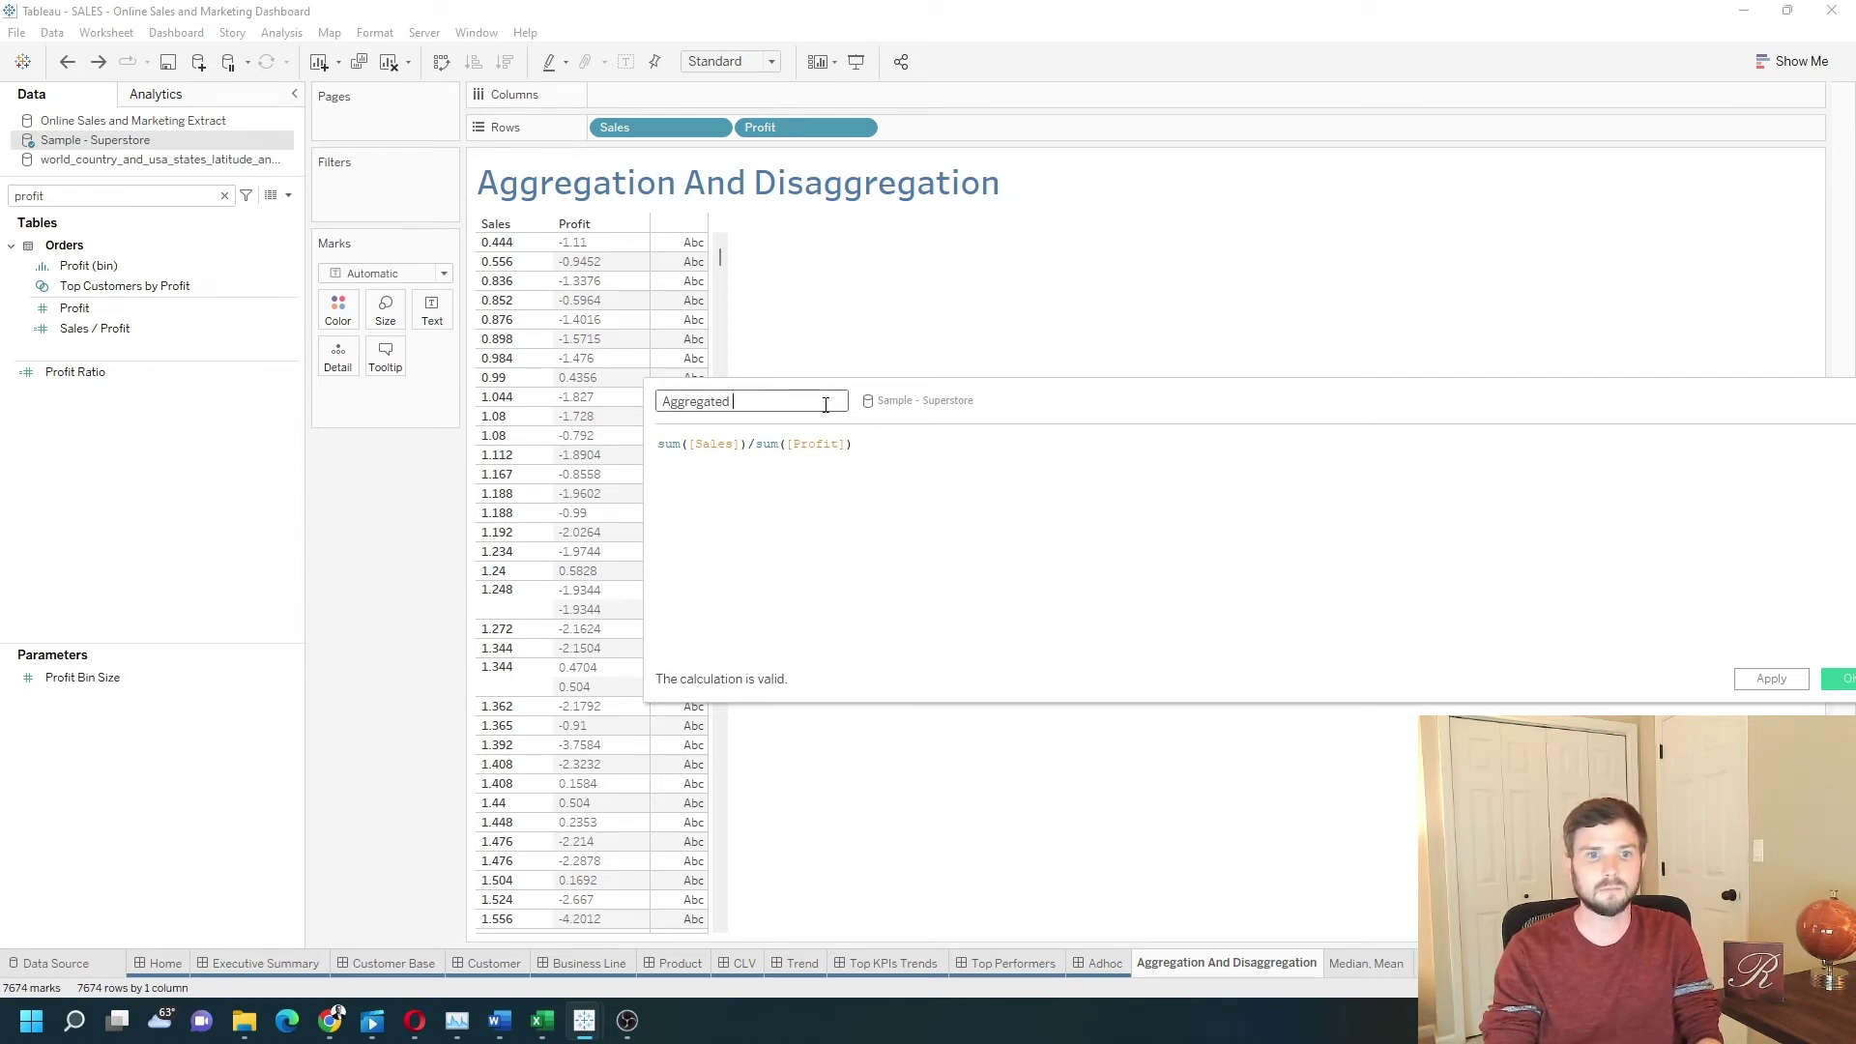
{"action": "type", "text": "Sales / P"}
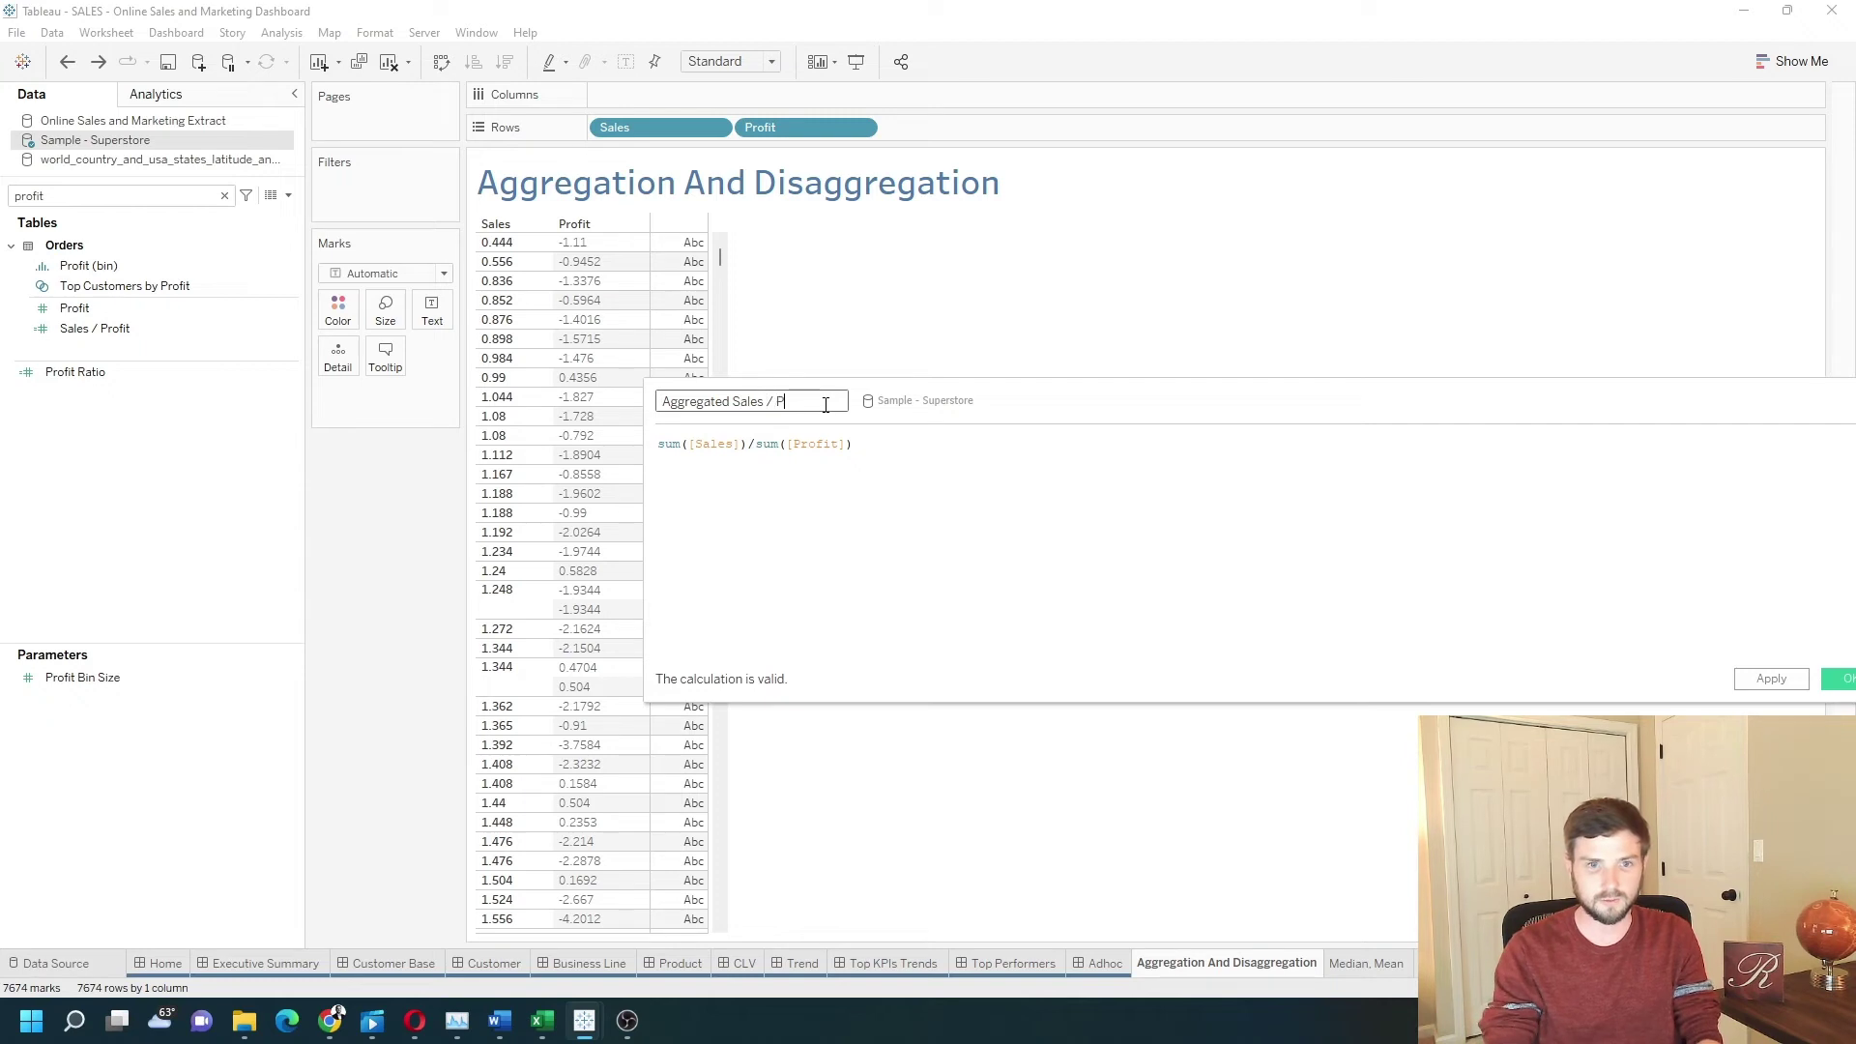
{"action": "type", "text": "rofit"}
{"action": "left_click", "coordinate": [994, 595]}
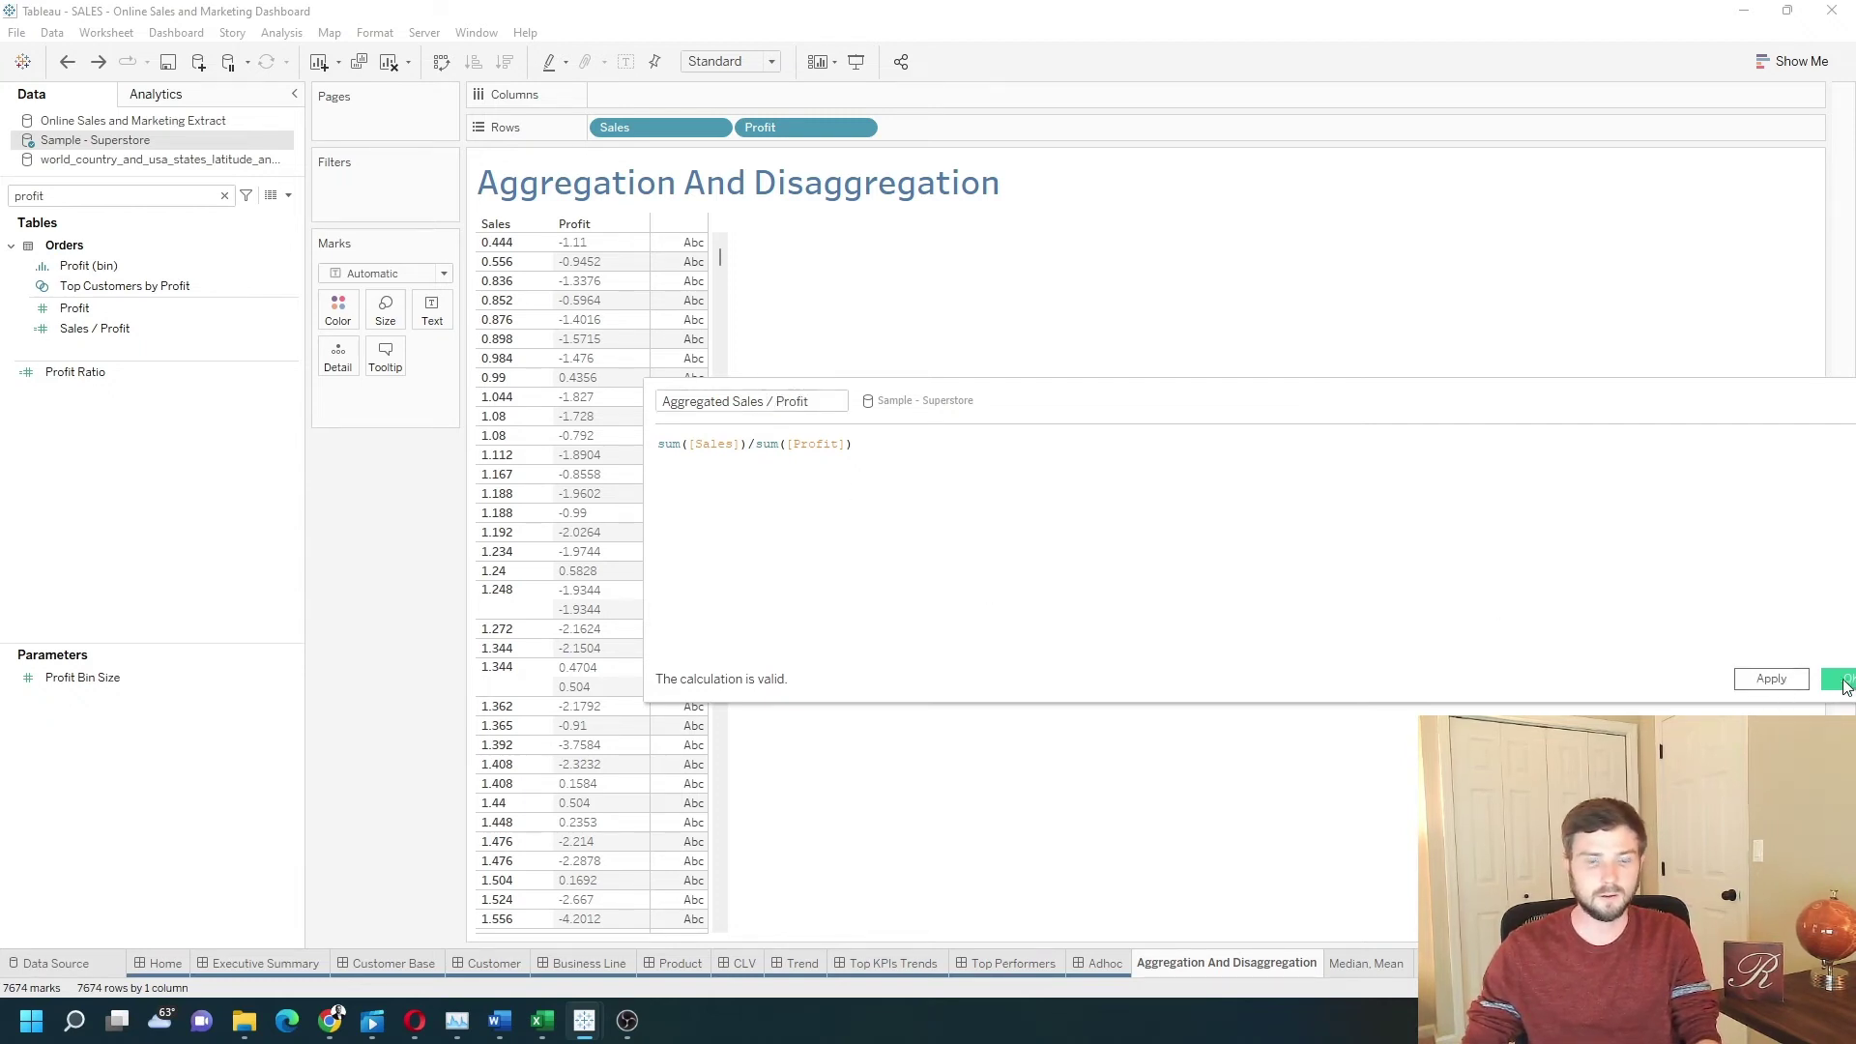
{"action": "left_click", "coordinate": [1842, 681]}
Put Aggregated Sales / Profit on Text and remove Sales and Profit from Rows, showing 8.021
{"action": "left_click_drag", "start_coordinate": [106, 372], "coordinate": [673, 290]}
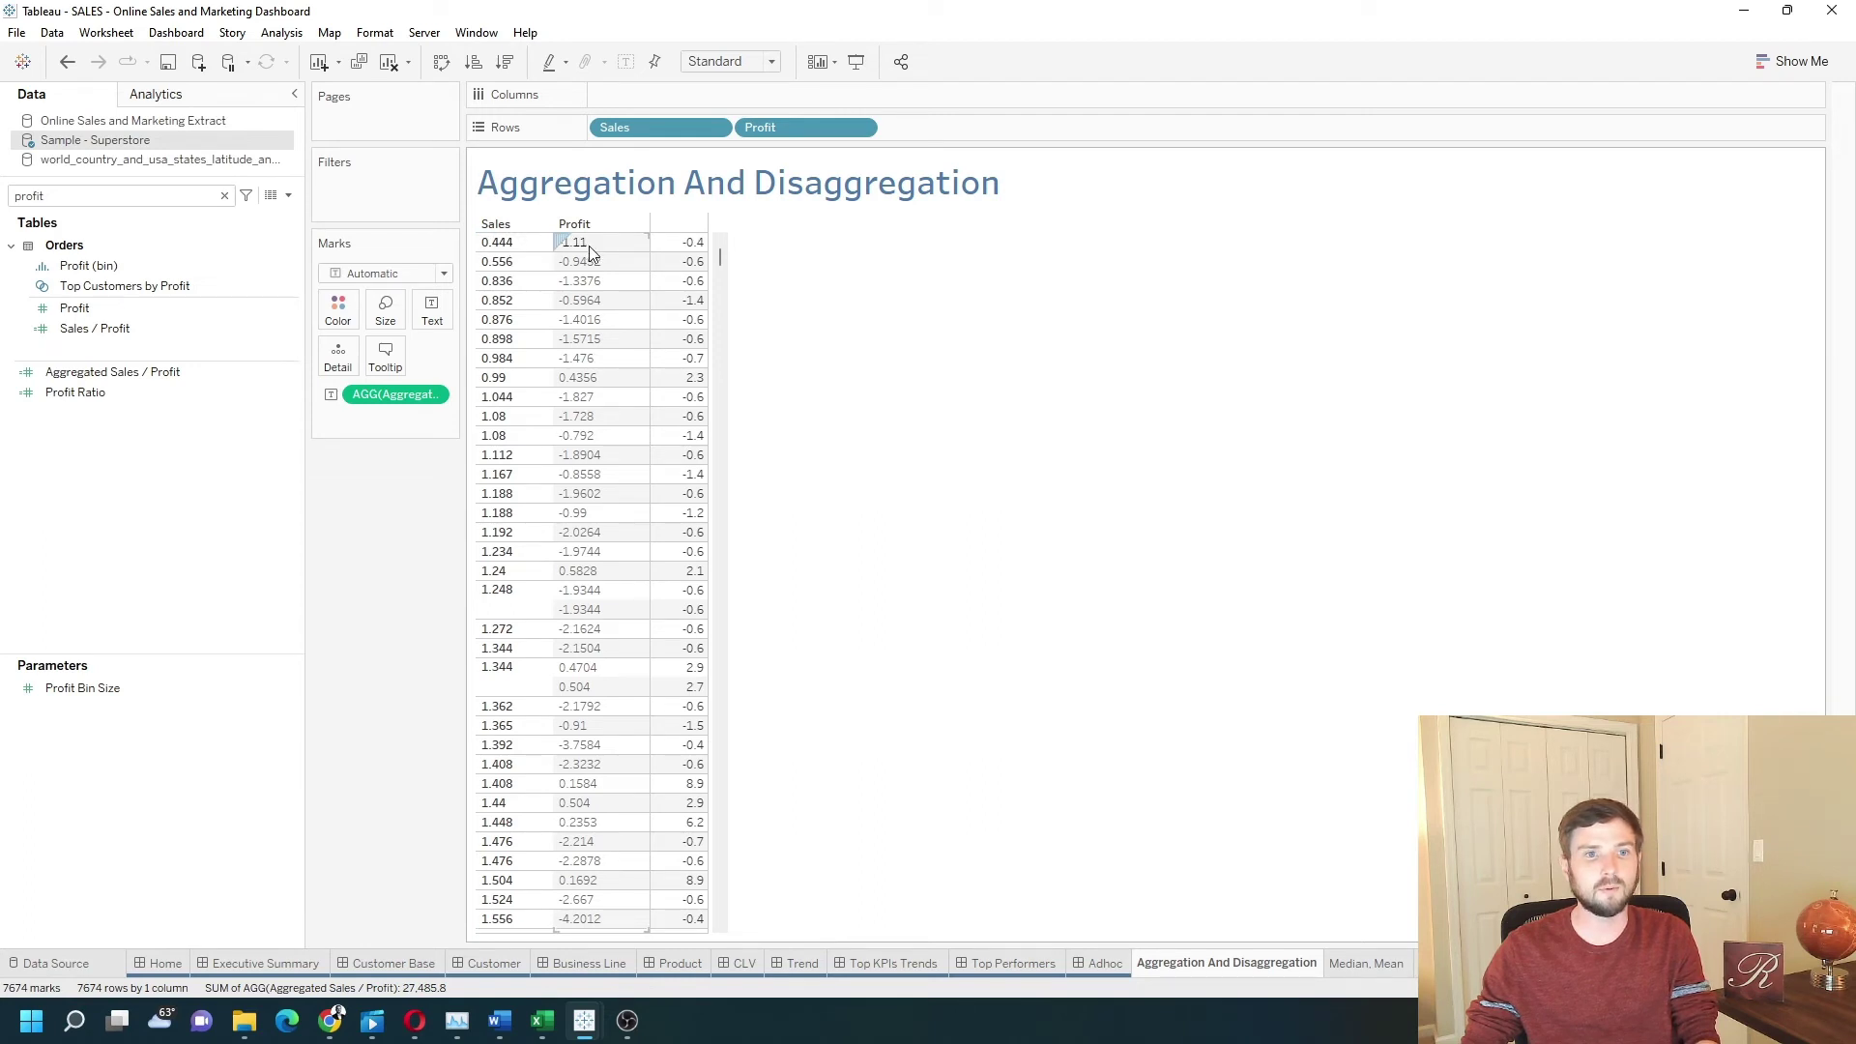
{"action": "mouse_move", "coordinate": [667, 260]}
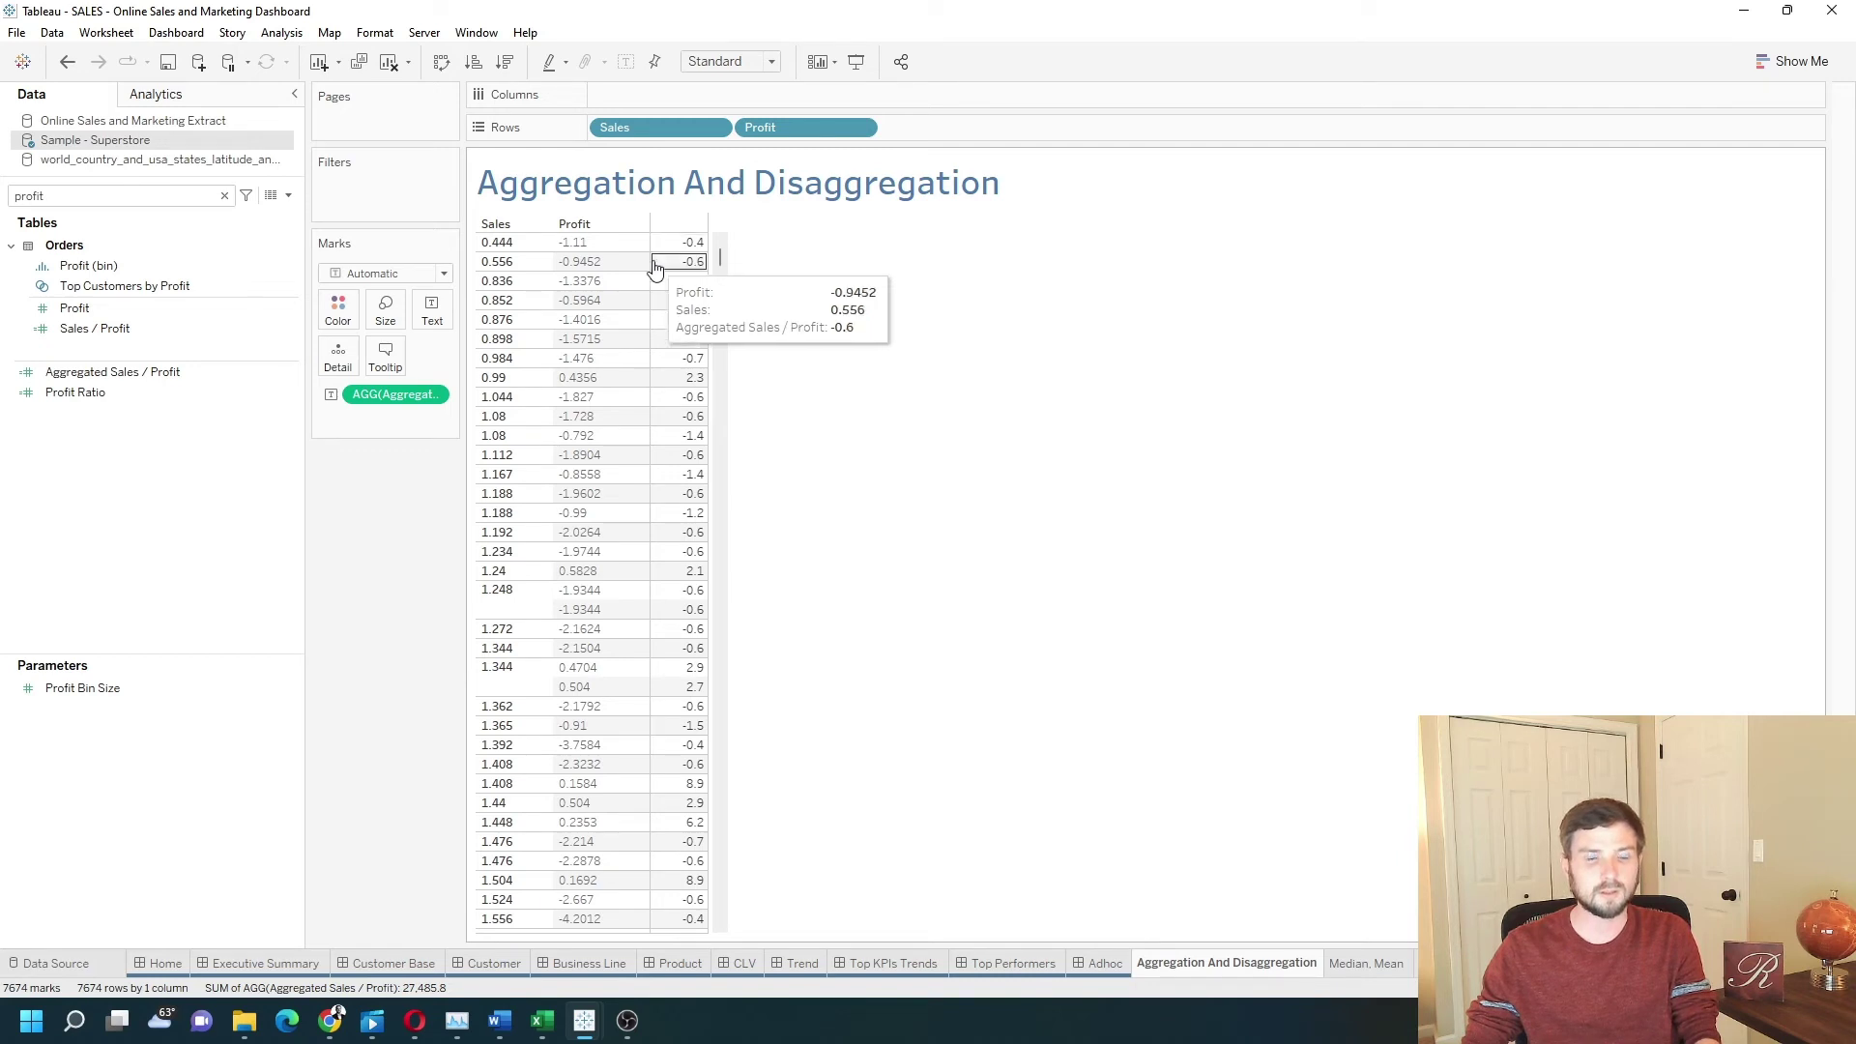
{"action": "left_click", "coordinate": [785, 125], "text": "ctrl"}
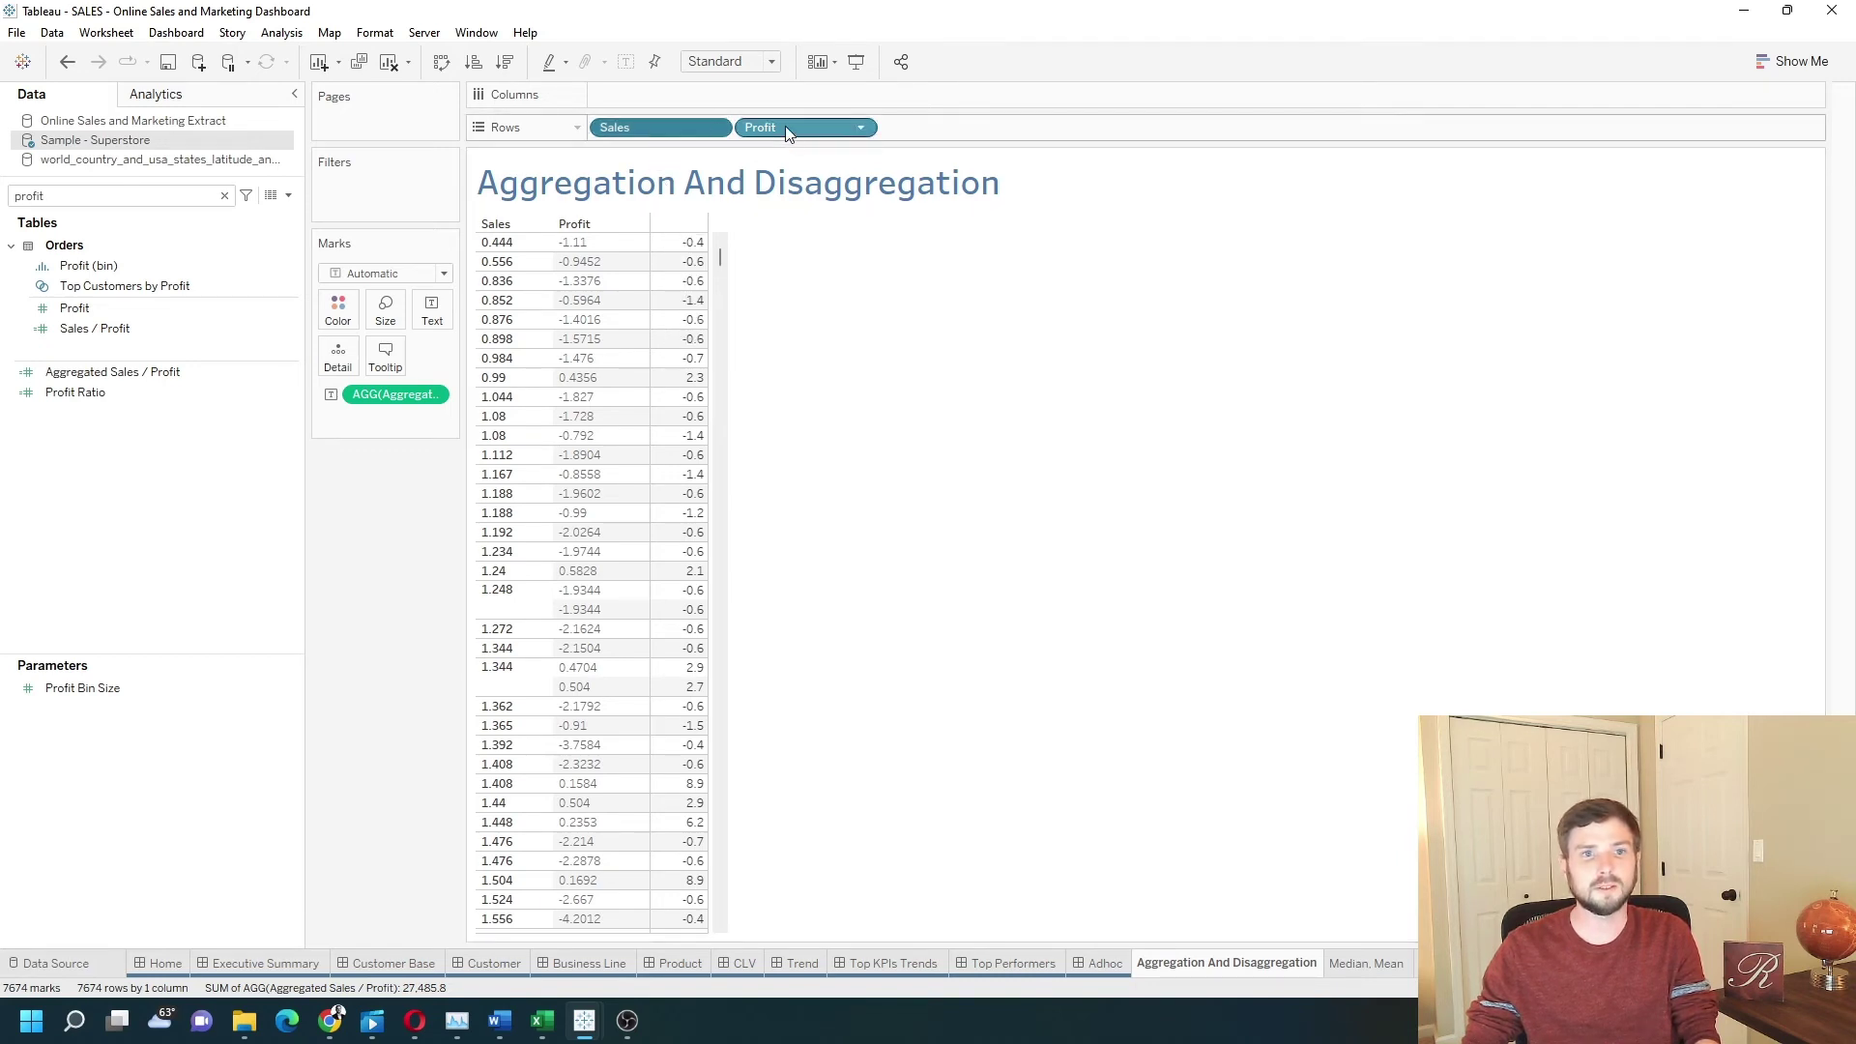
{"action": "left_click_drag", "start_coordinate": [658, 136], "coordinate": [948, 371]}
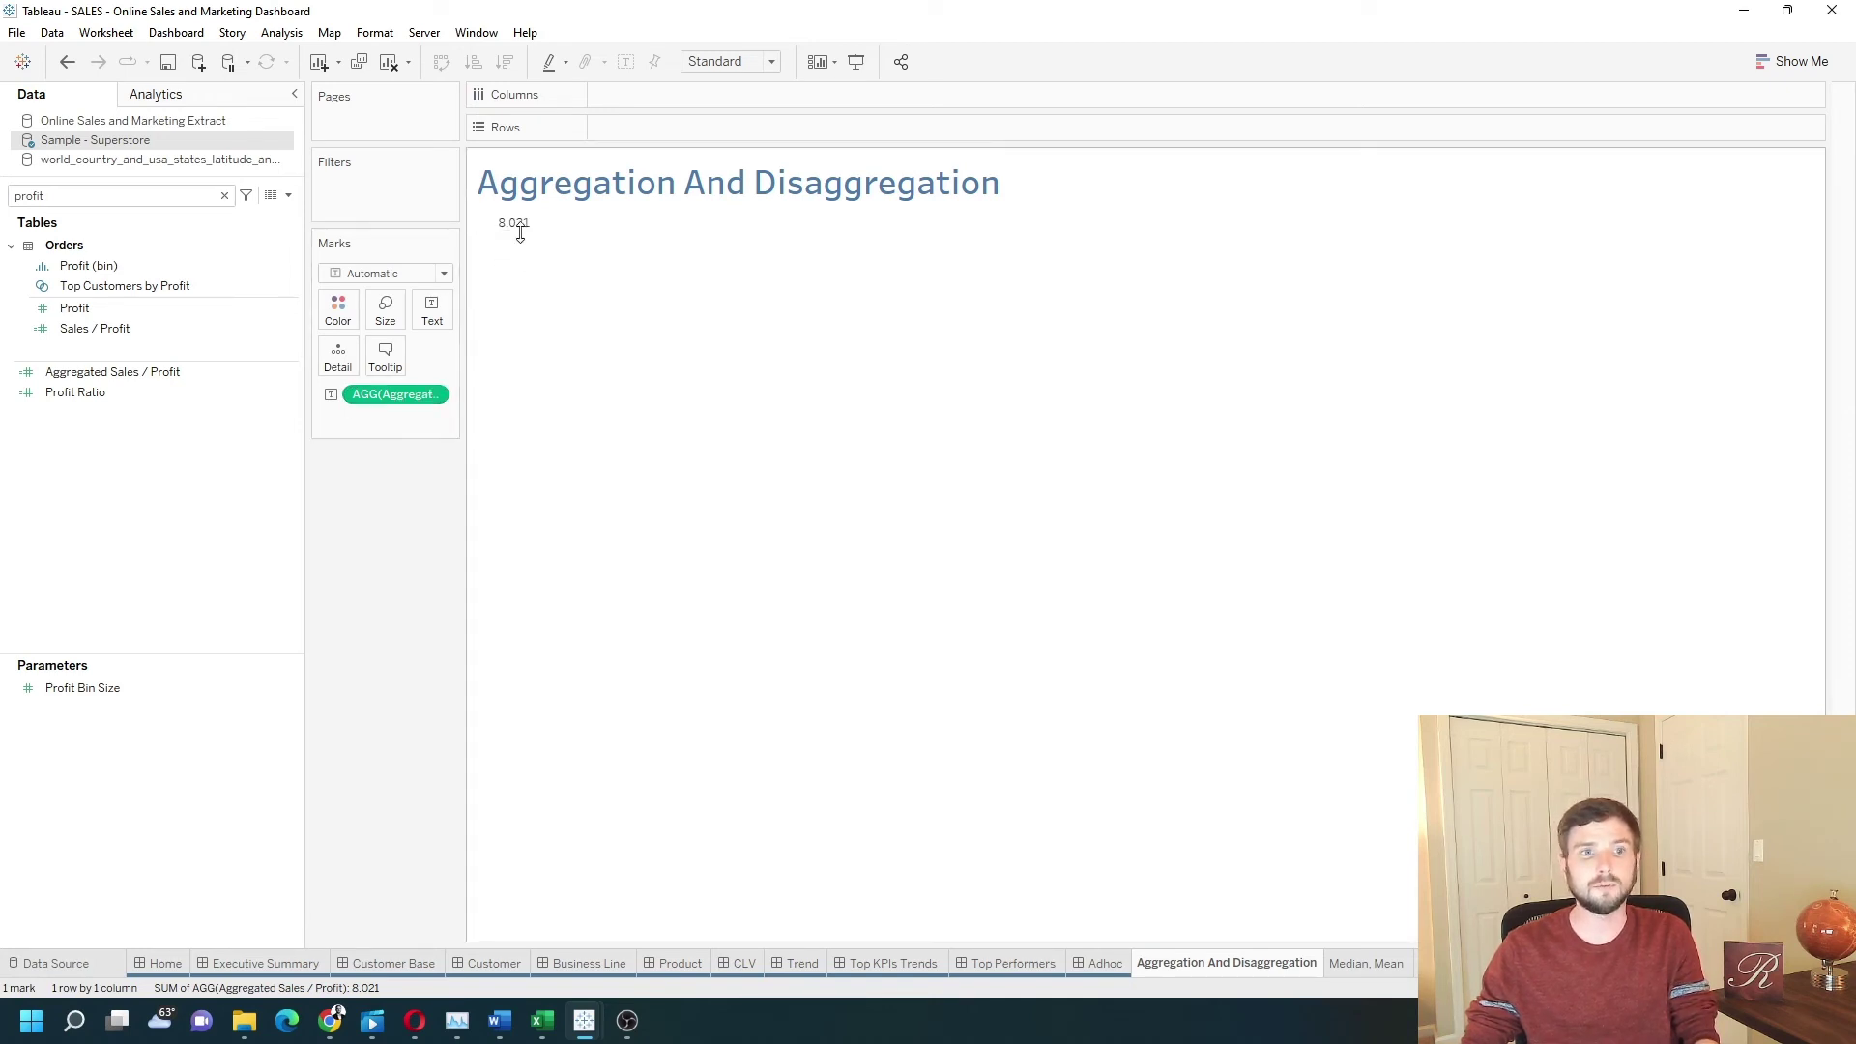
Add Sales (2,297,201), Profit (286,397) and Sales / Profit (36,406) to Measure Values
{"action": "double_click", "coordinate": [137, 196]}
{"action": "type", "text": "sale"}
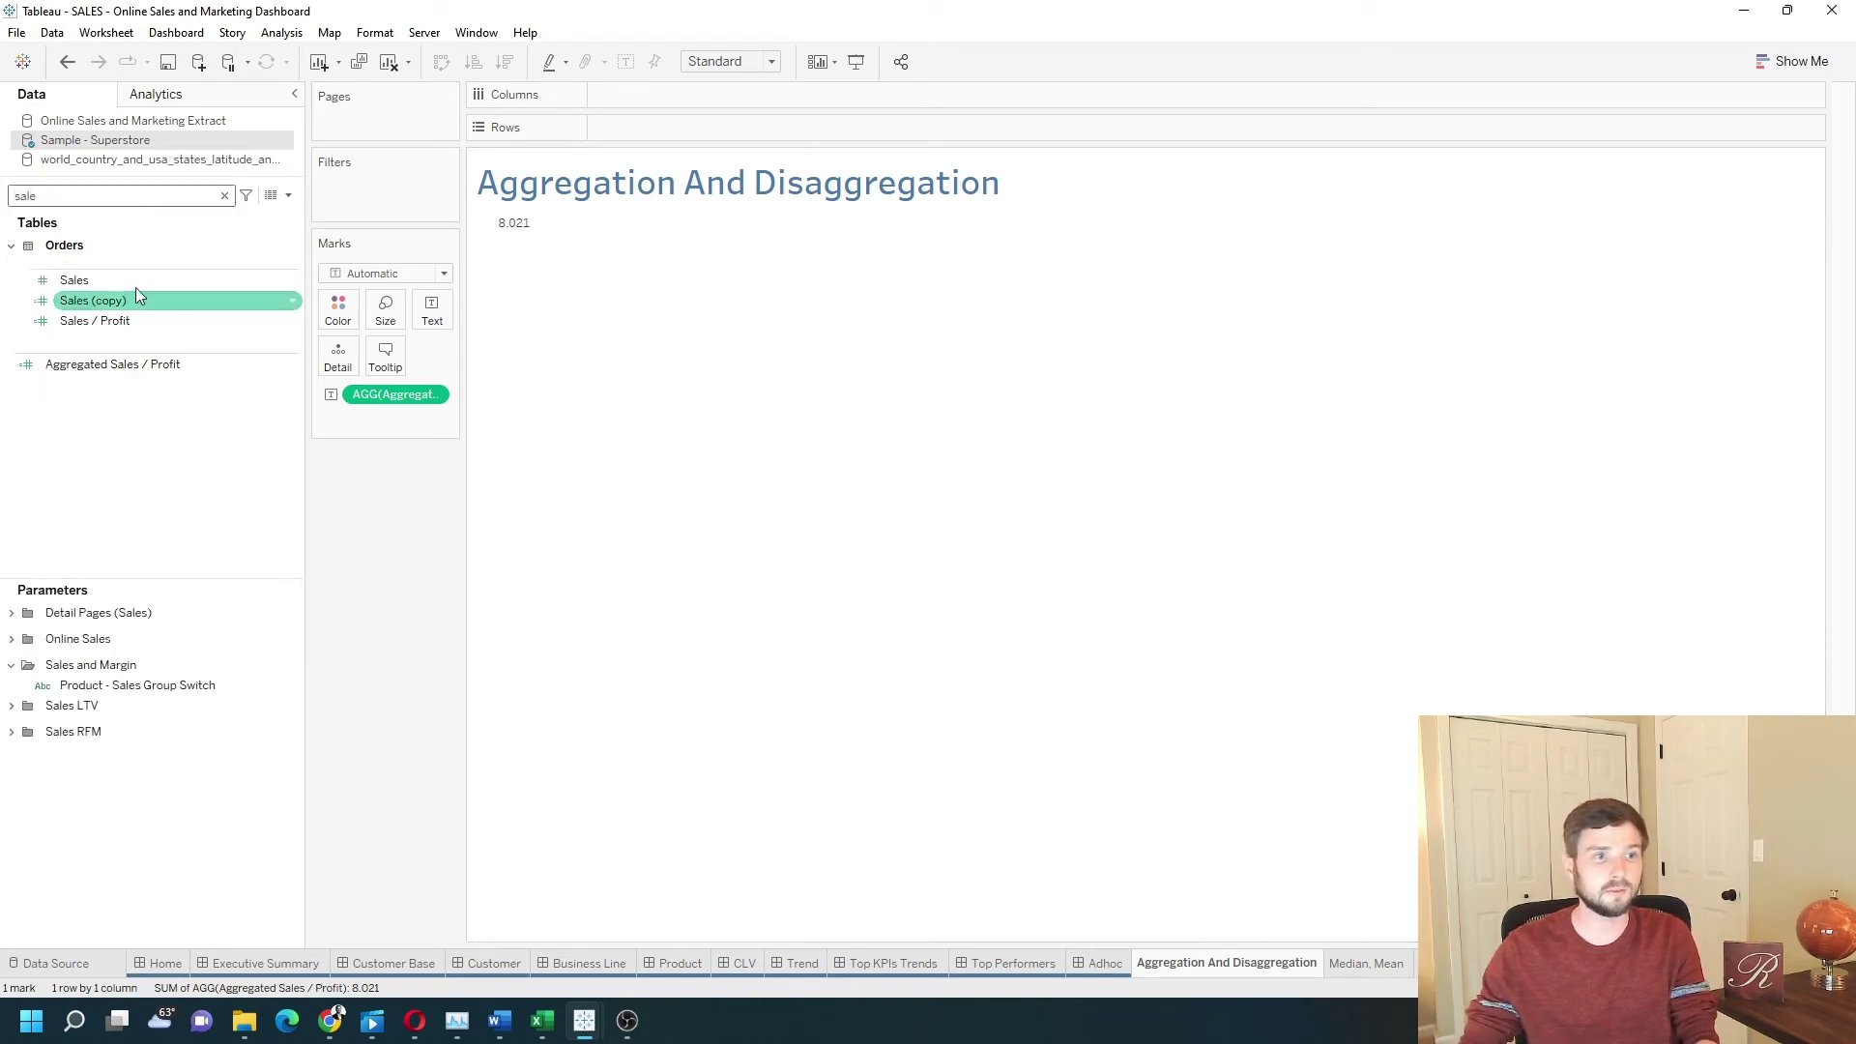
{"action": "left_click_drag", "start_coordinate": [131, 282], "coordinate": [510, 222]}
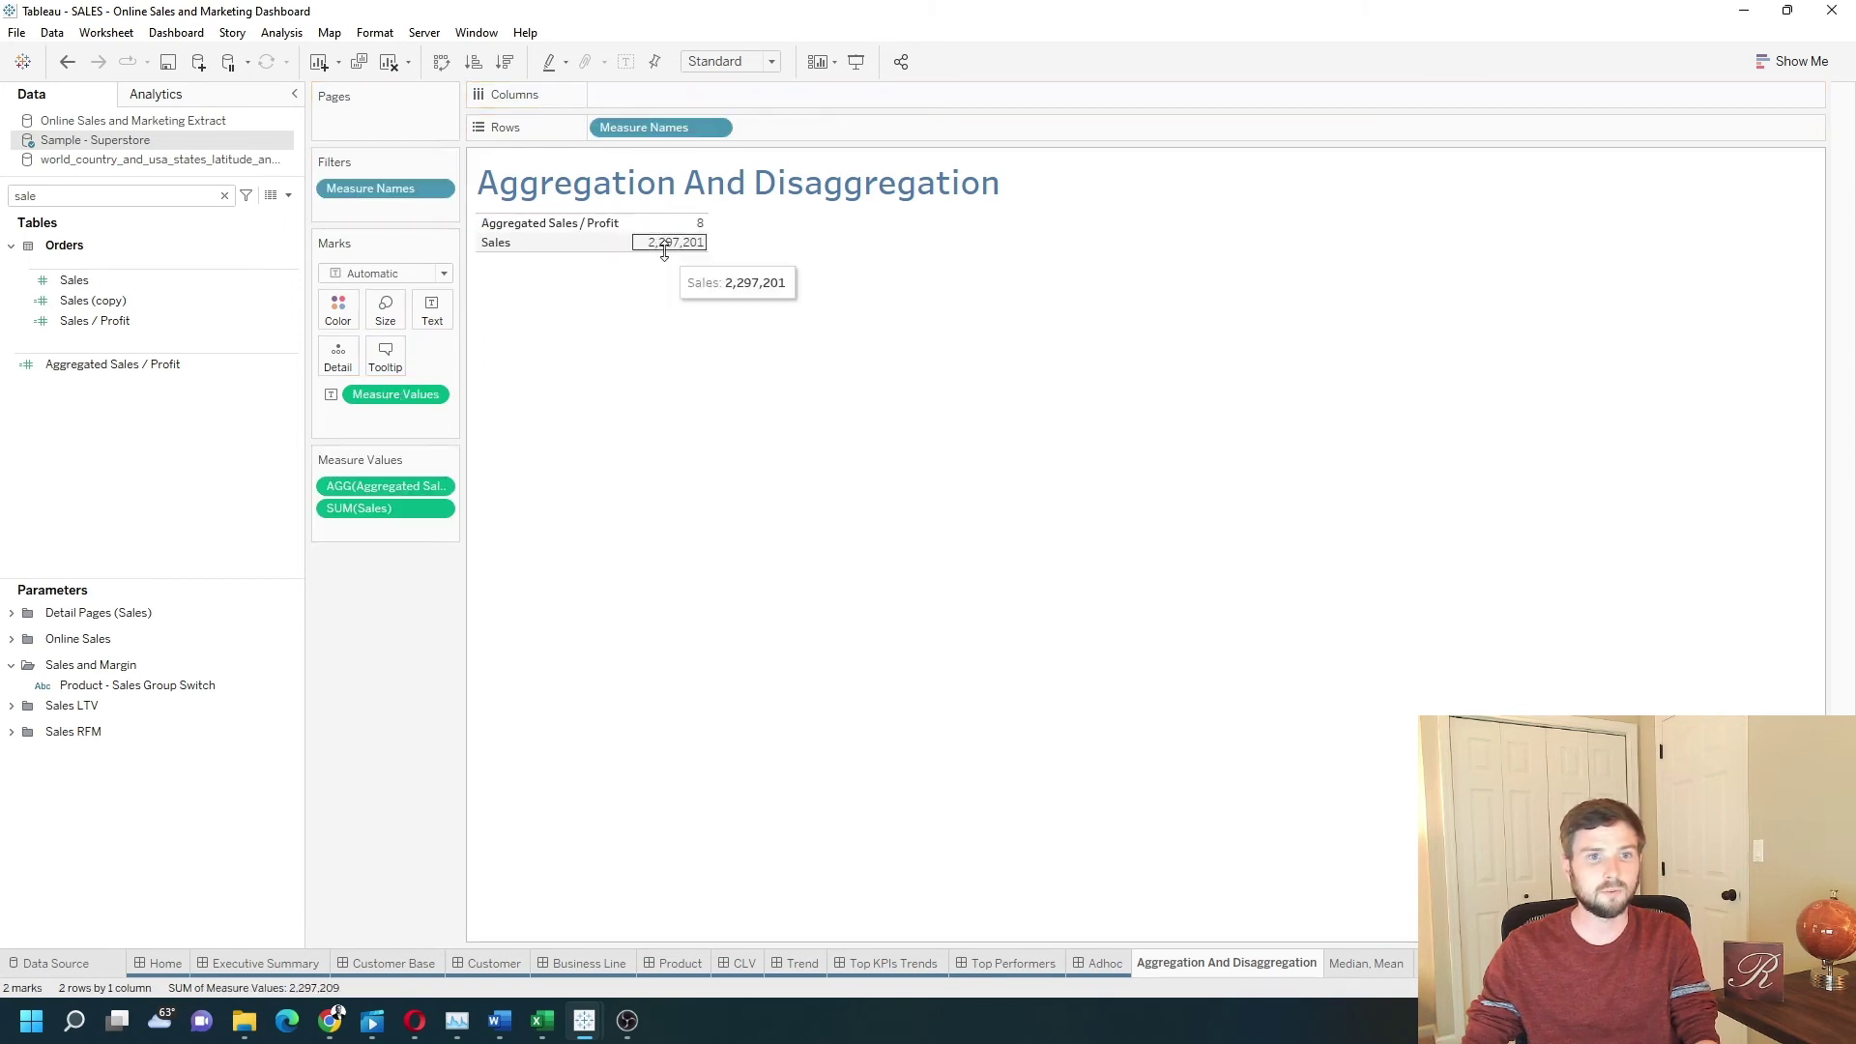
{"action": "double_click", "coordinate": [98, 196]}
{"action": "key", "text": "BackSpace"}
{"action": "type", "text": "prof"}
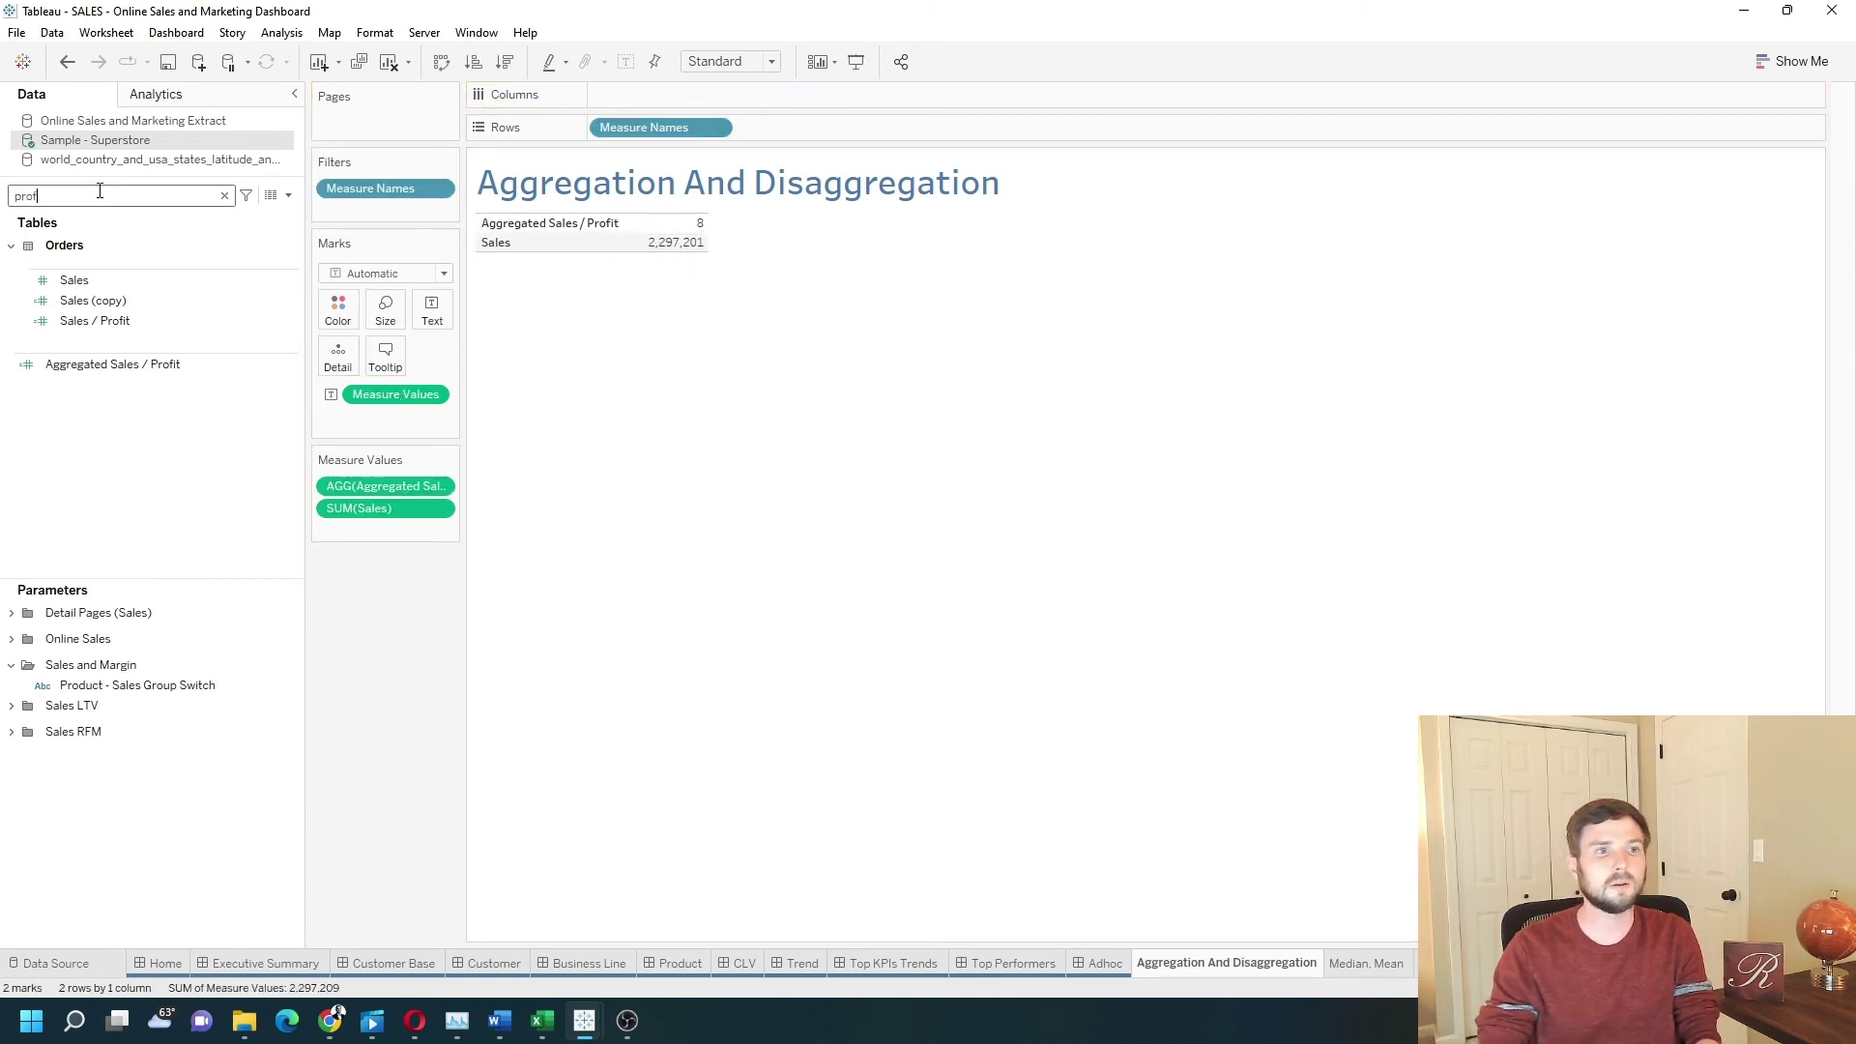
{"action": "left_click_drag", "start_coordinate": [75, 308], "coordinate": [379, 544]}
{"action": "left_click_drag", "start_coordinate": [145, 328], "coordinate": [442, 522]}
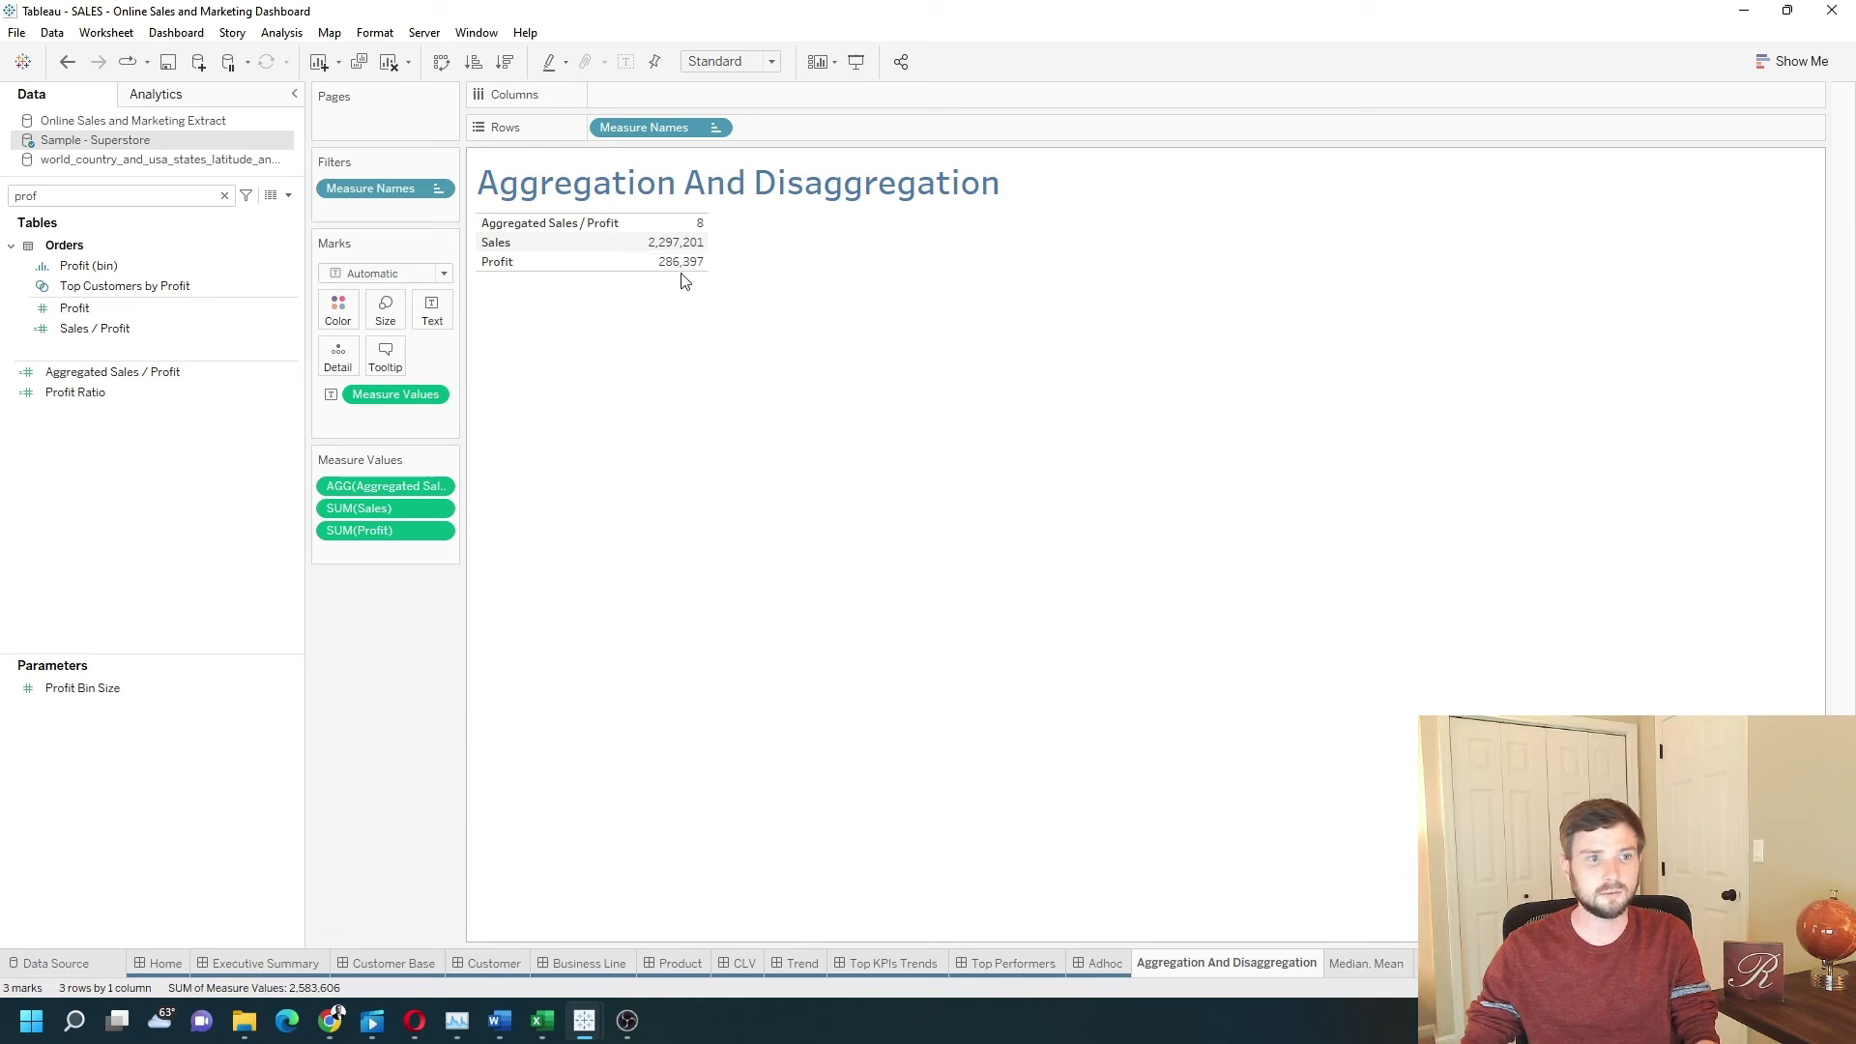
{"action": "left_click_drag", "start_coordinate": [94, 329], "coordinate": [367, 552]}
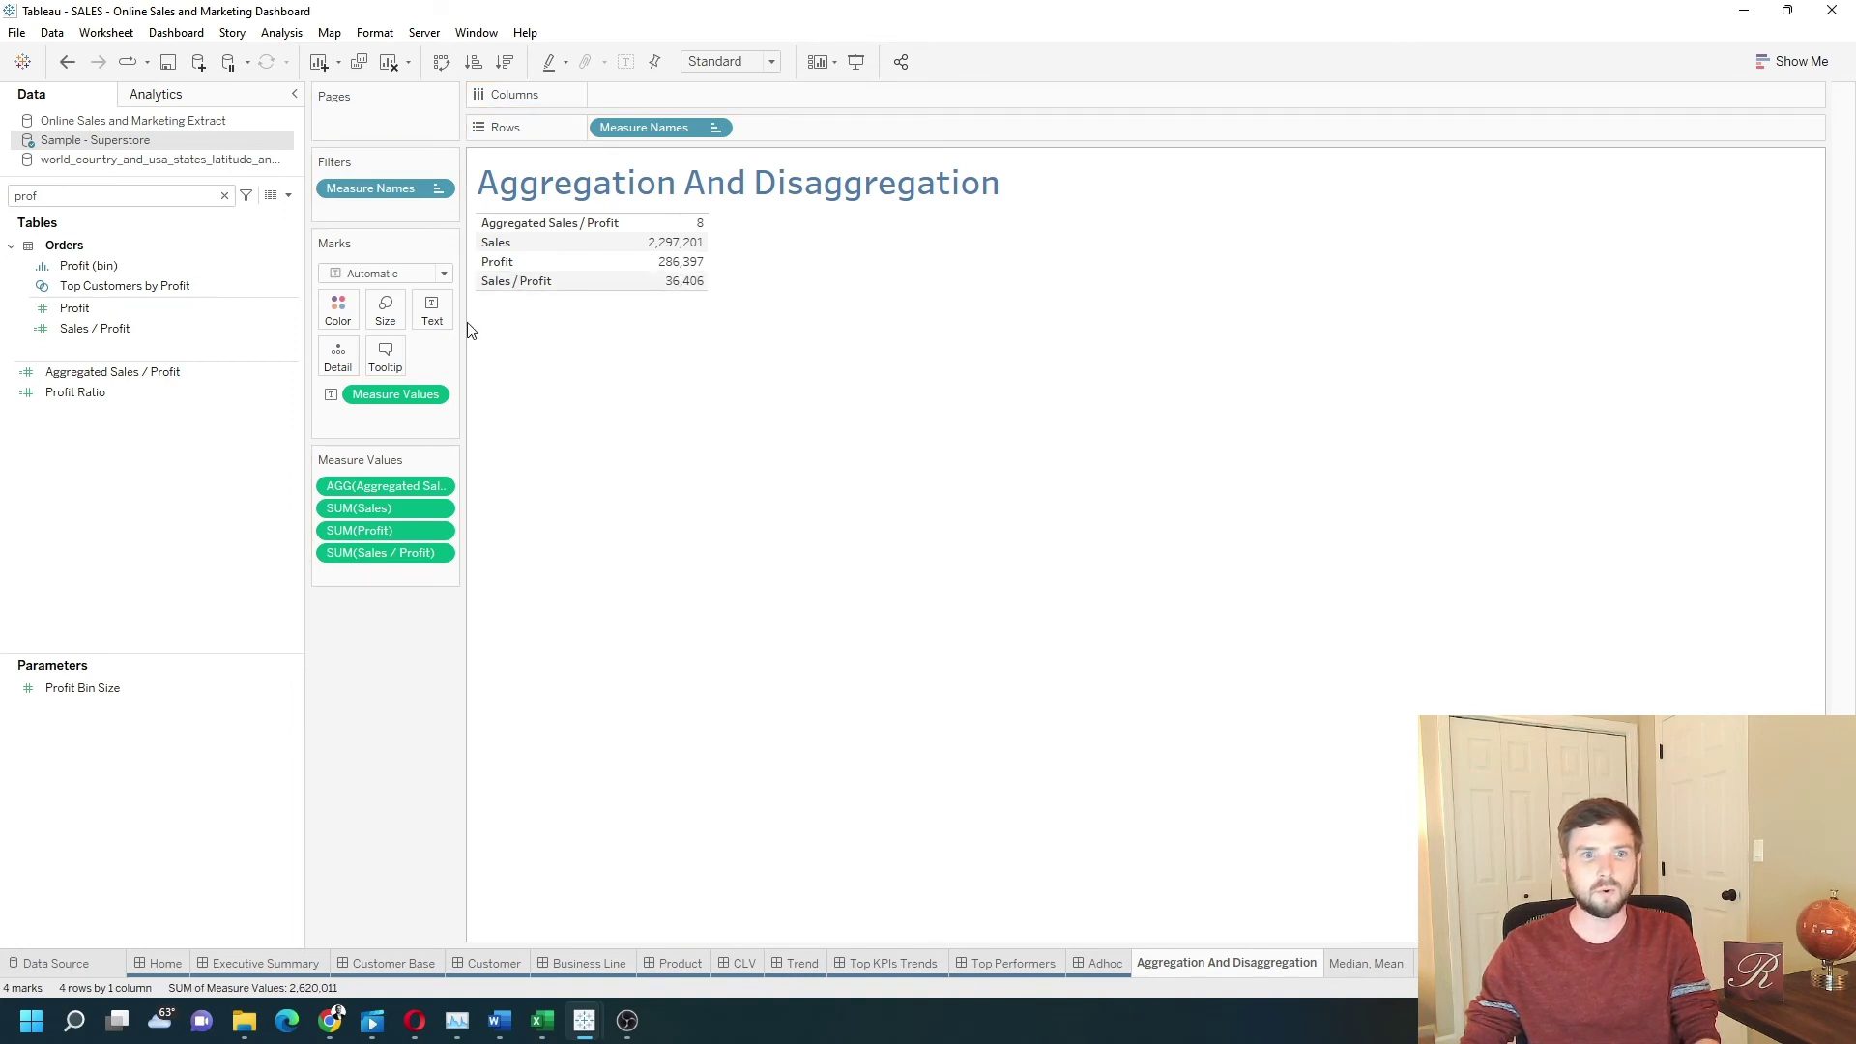
Open the calculation editor for the Sales / Profit field from the Data pane
{"action": "left_click", "coordinate": [297, 335]}
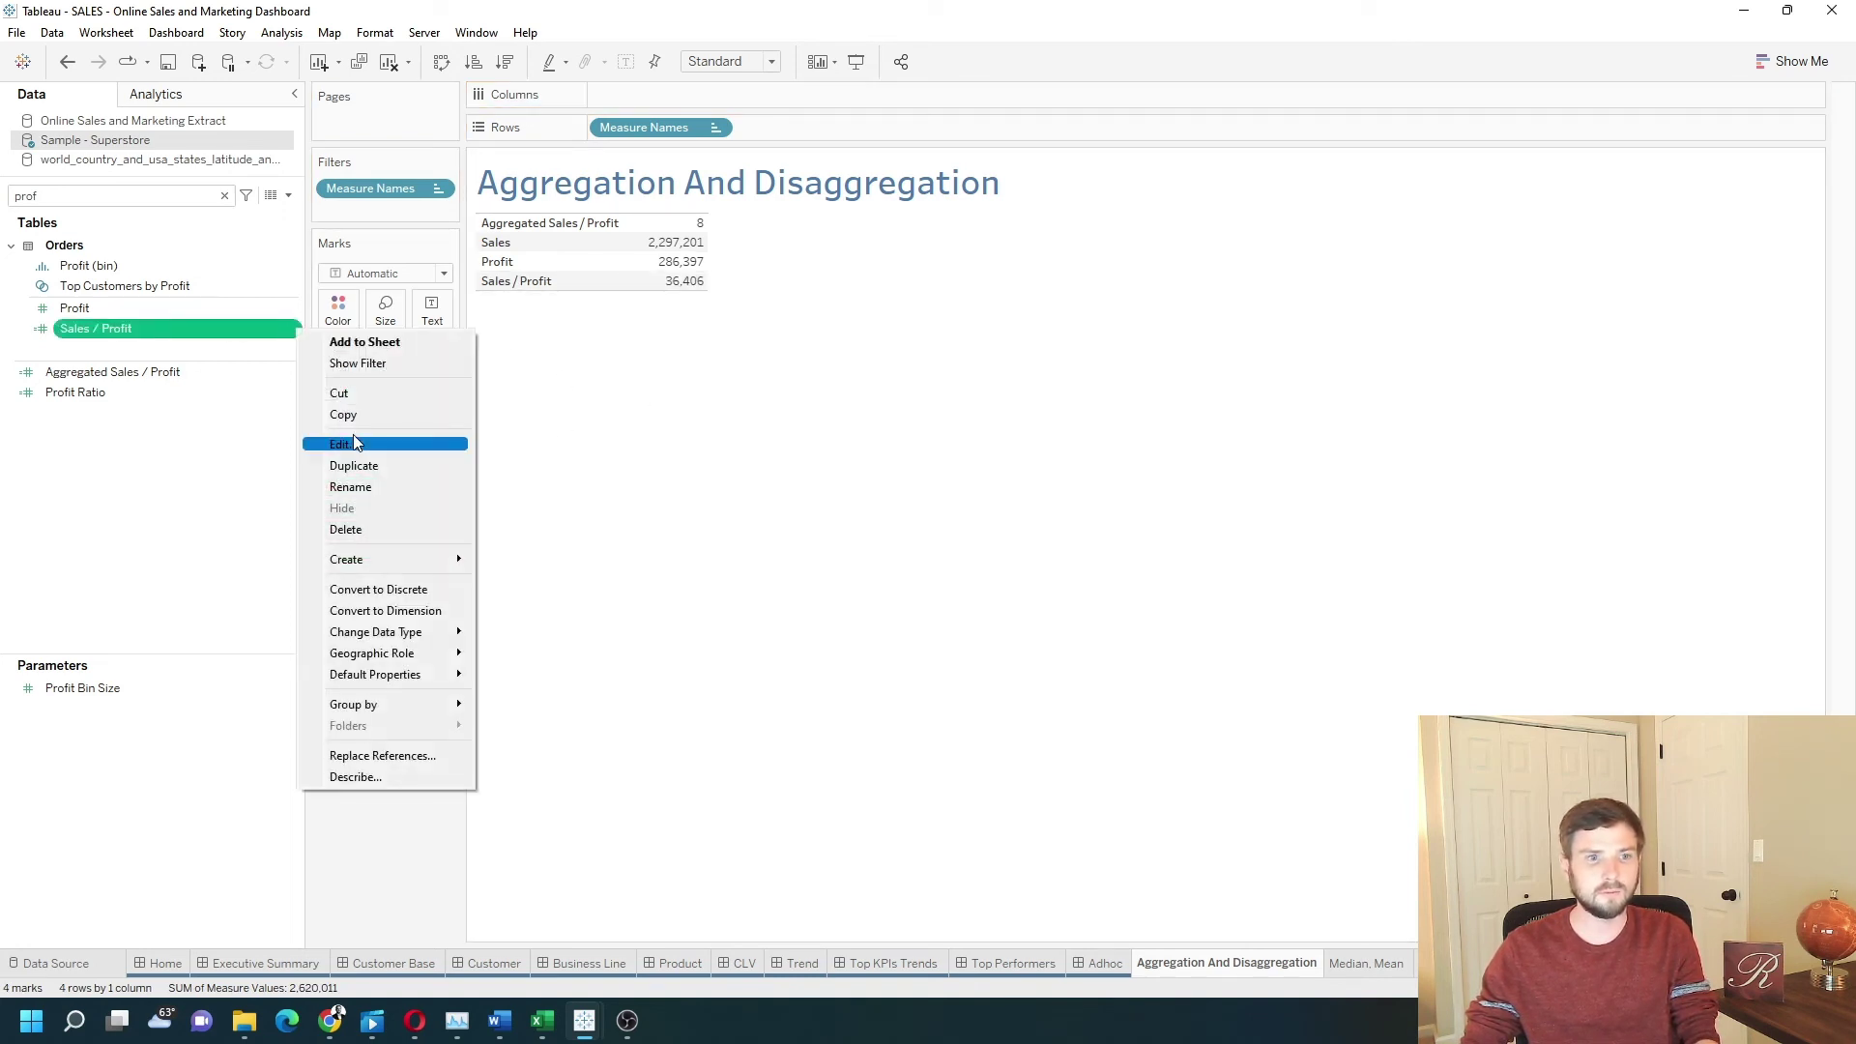
{"action": "left_click", "coordinate": [358, 441]}
{"action": "left_click_drag", "start_coordinate": [902, 412], "coordinate": [795, 392]}
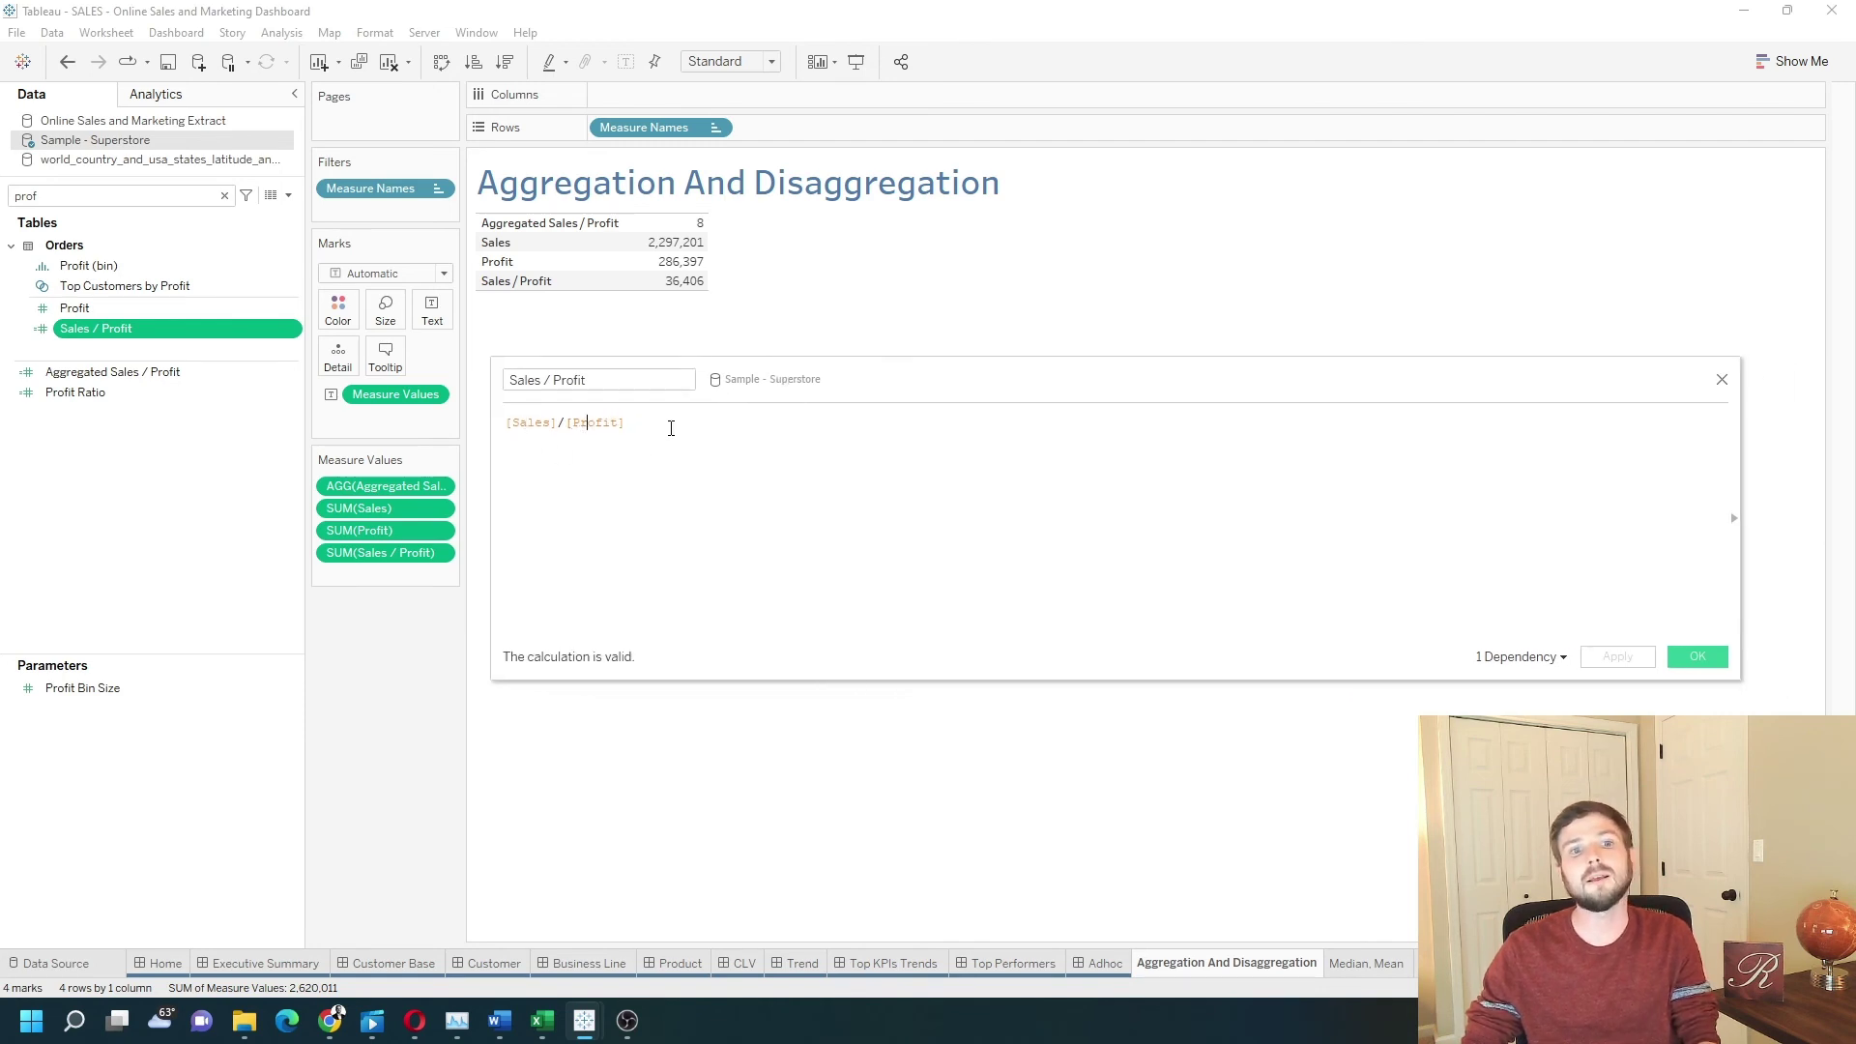
Highlight the row-level formula [Sales]/[Profit], then its [Sales] and [Profit] references
{"action": "left_click_drag", "start_coordinate": [691, 431], "coordinate": [502, 424]}
{"action": "left_click", "coordinate": [816, 468]}
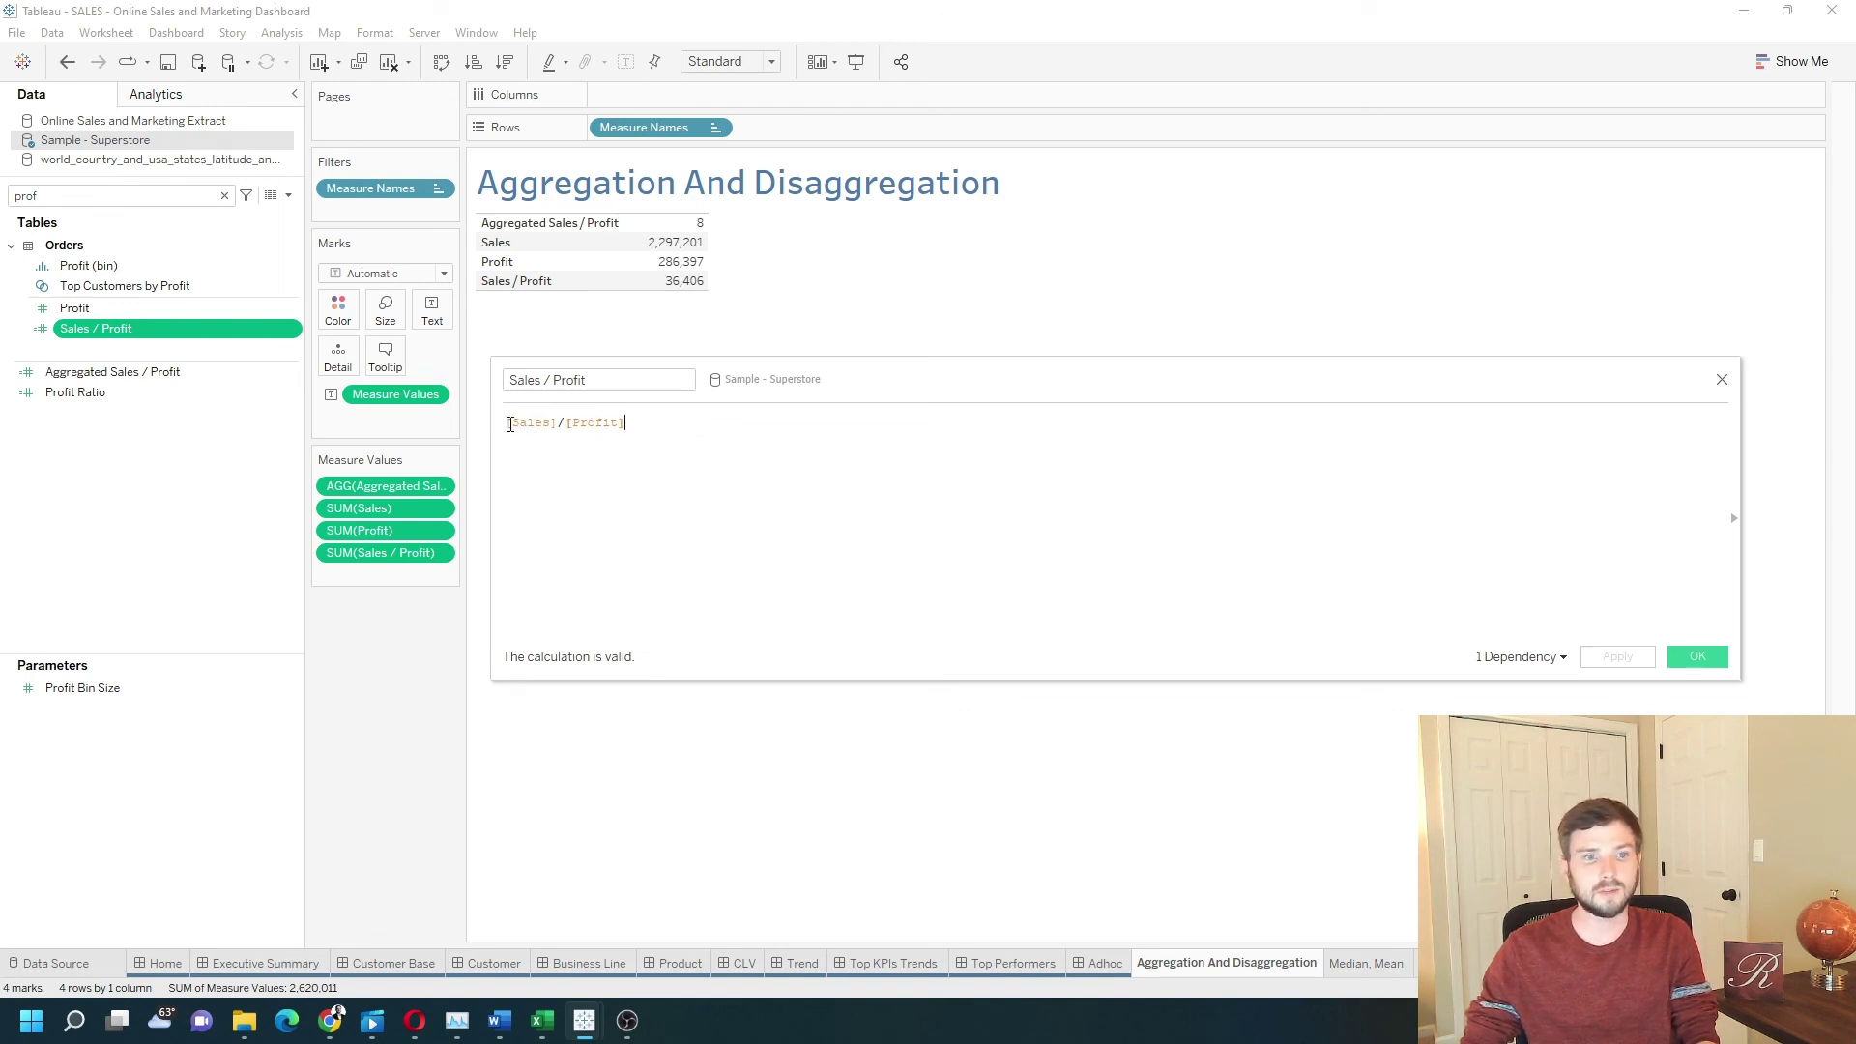
{"action": "left_click_drag", "start_coordinate": [560, 425], "coordinate": [500, 421]}
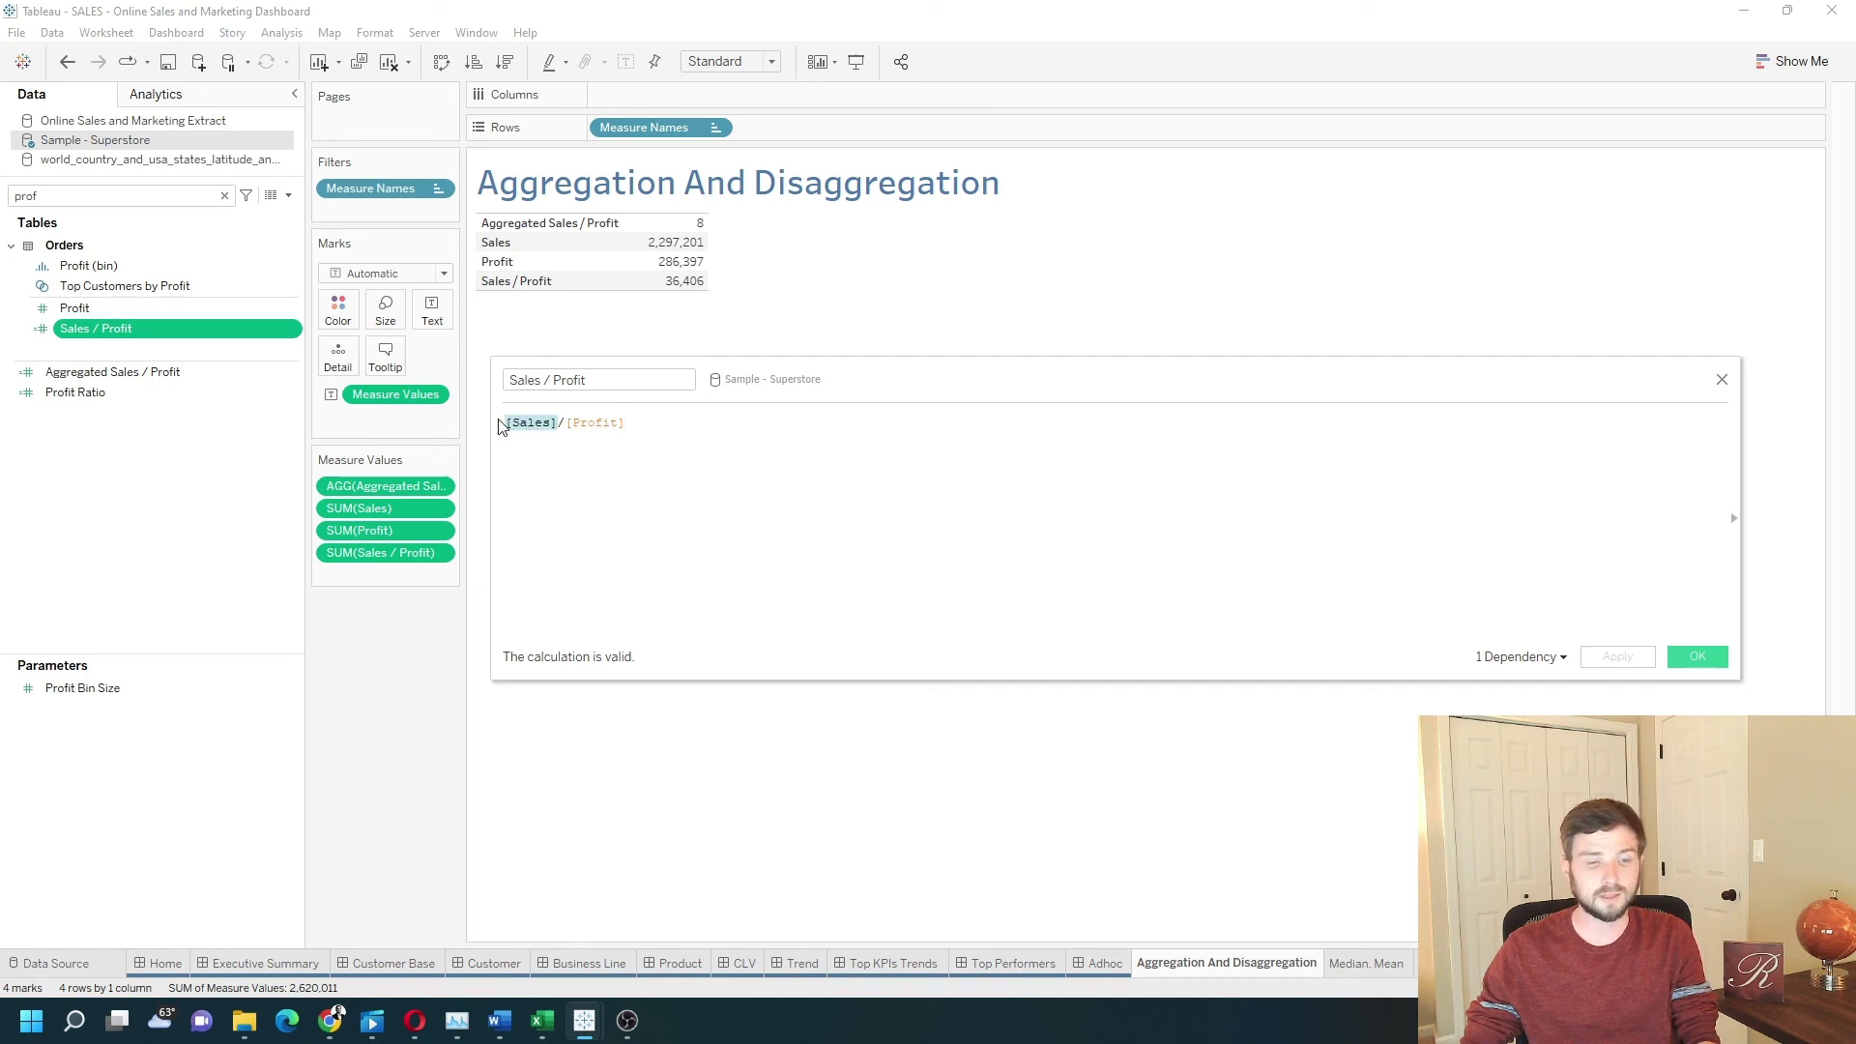
{"action": "left_click_drag", "start_coordinate": [650, 426], "coordinate": [566, 423]}
{"action": "left_click", "coordinate": [606, 454]}
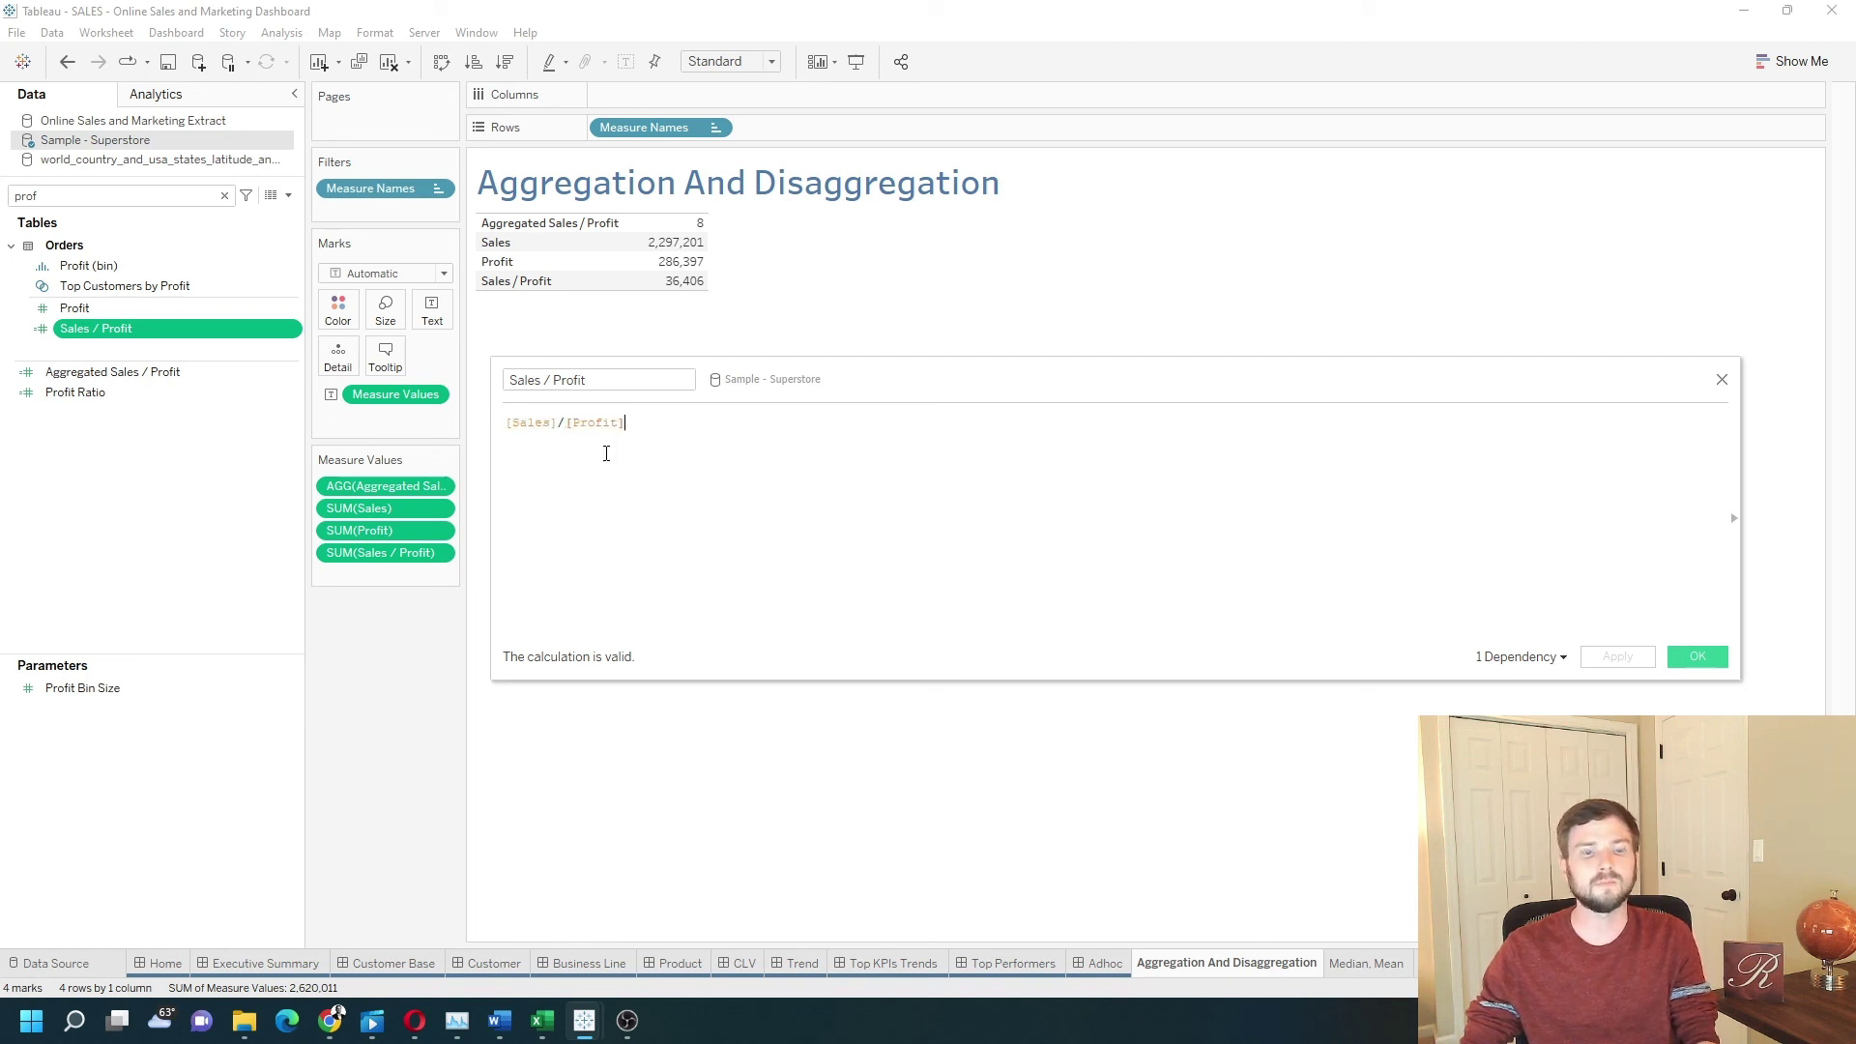